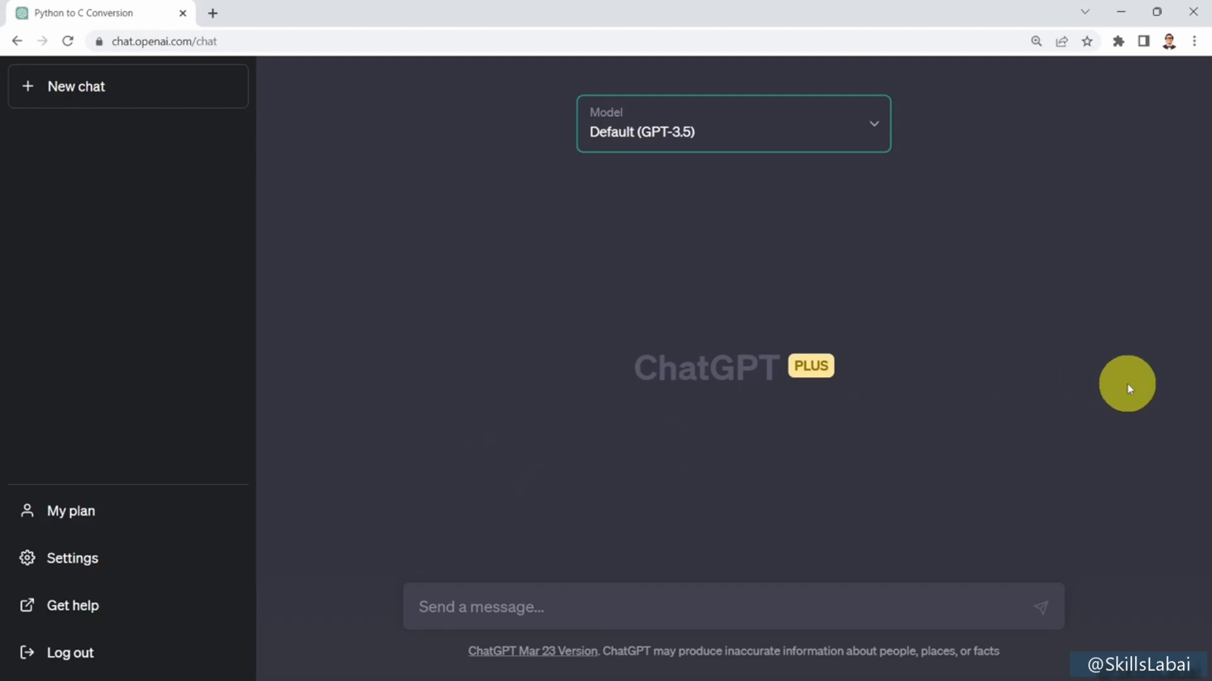
# Step: Ask ChatGPT "What is the syntax of a for loop in python?"
pyautogui.click(521, 624)
pyautogui.write('What is the syntax of a for loop in python?')
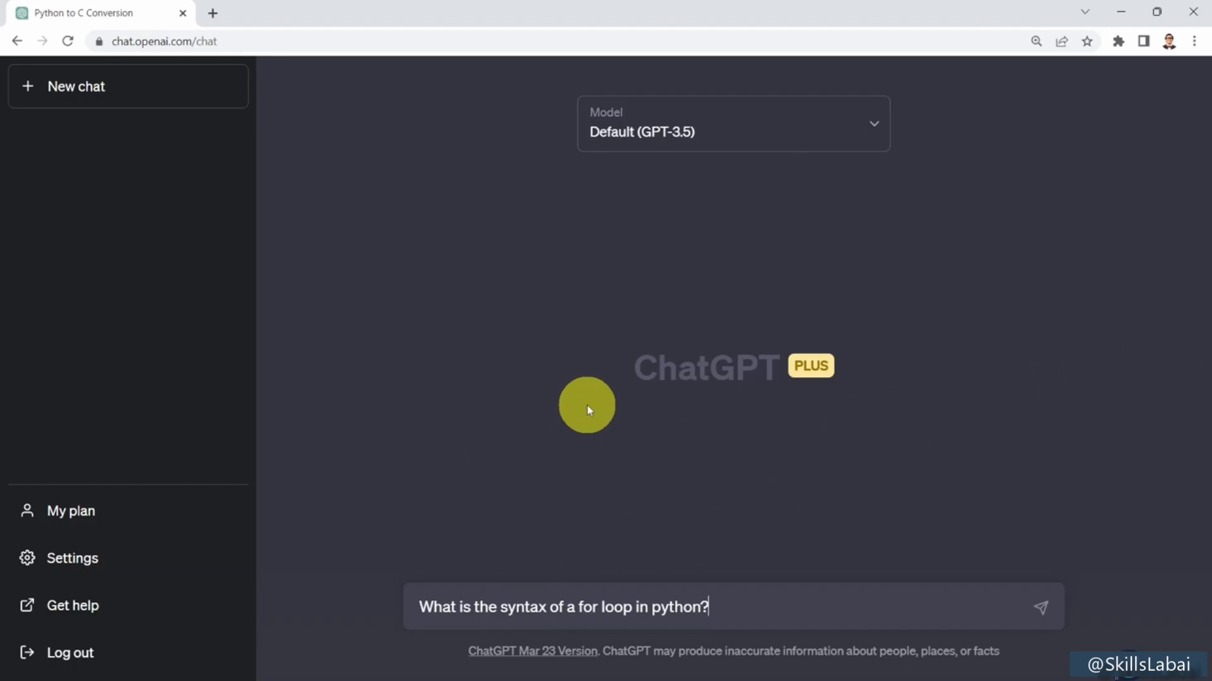
pyautogui.press('Return')
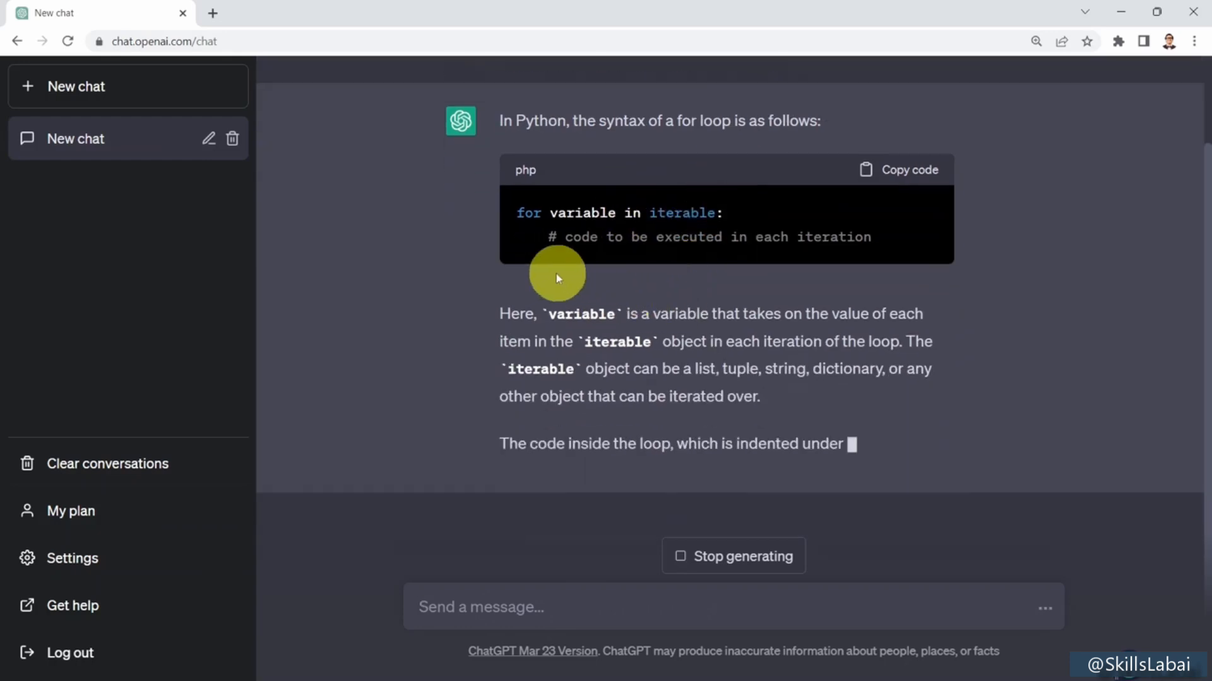
# Step: Read through the whole for loop answer, including its syntax block, list example and example output
pyautogui.scroll(1, 524, 208)
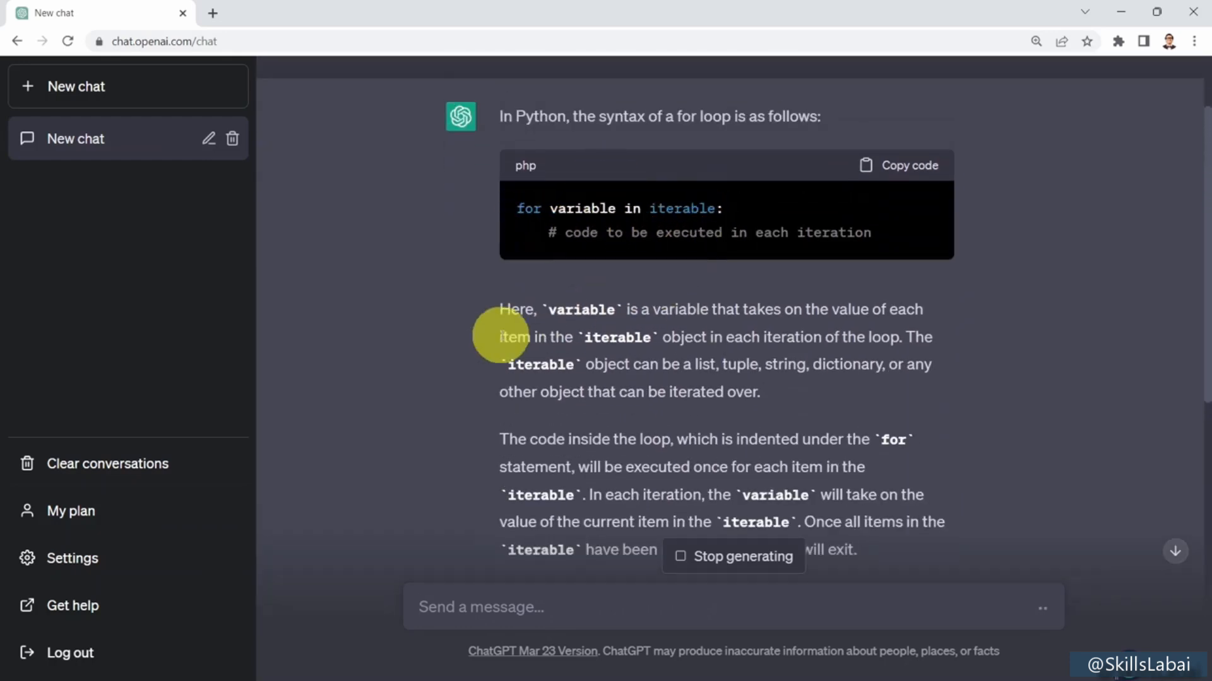
pyautogui.scroll(-4, 533, 331)
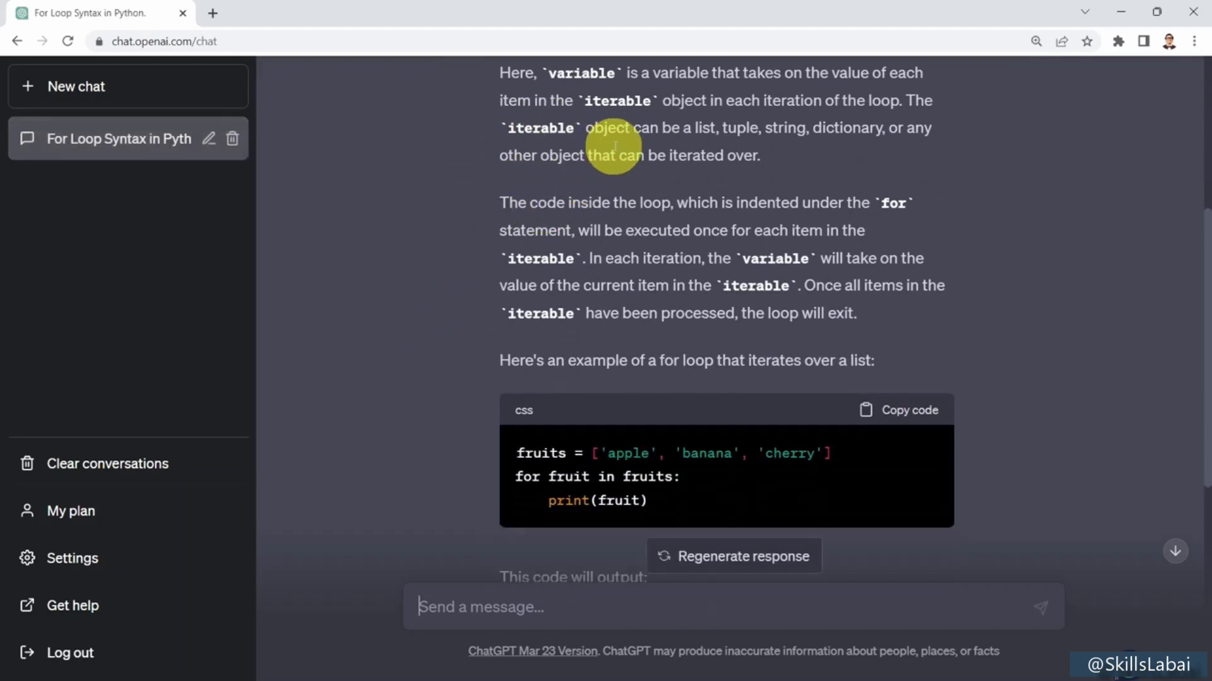
pyautogui.scroll(-1, 574, 202)
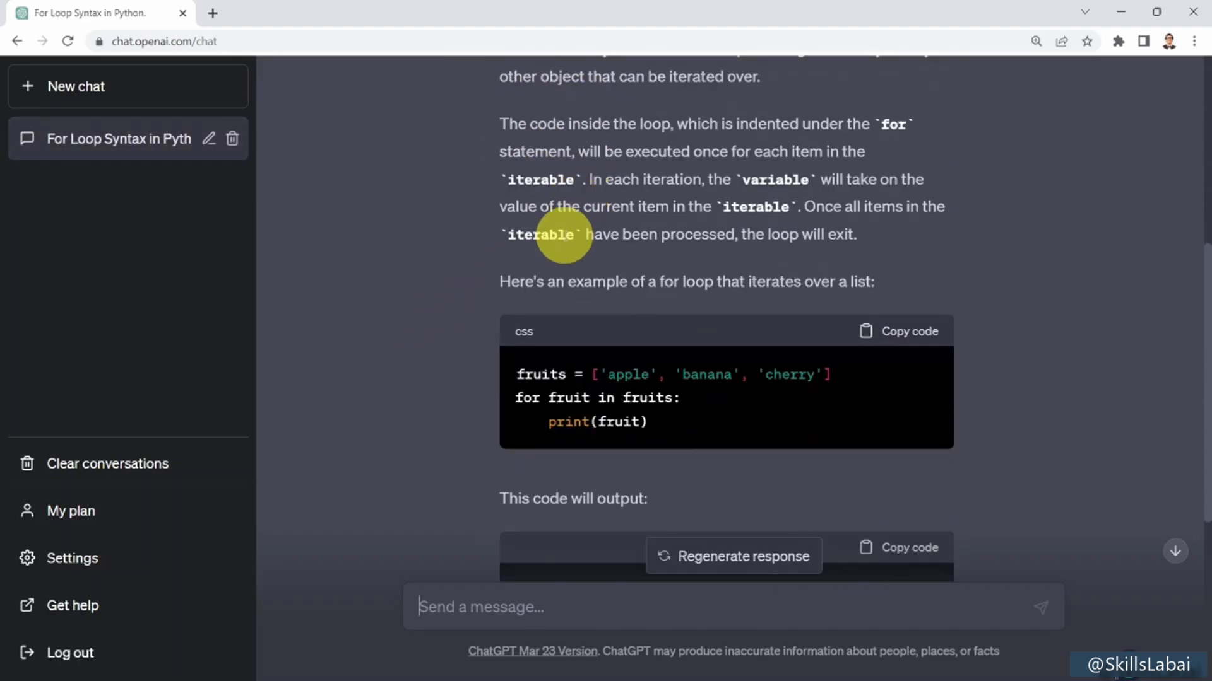
pyautogui.scroll(-2, 568, 230)
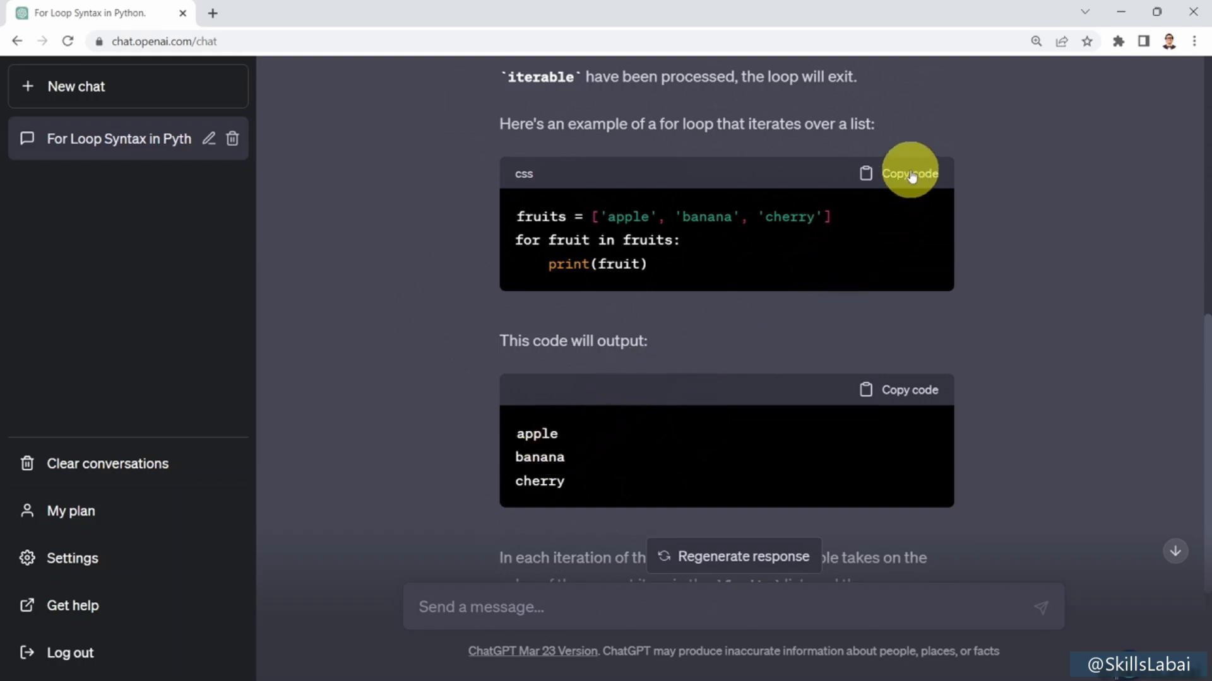
pyautogui.scroll(-3, 523, 292)
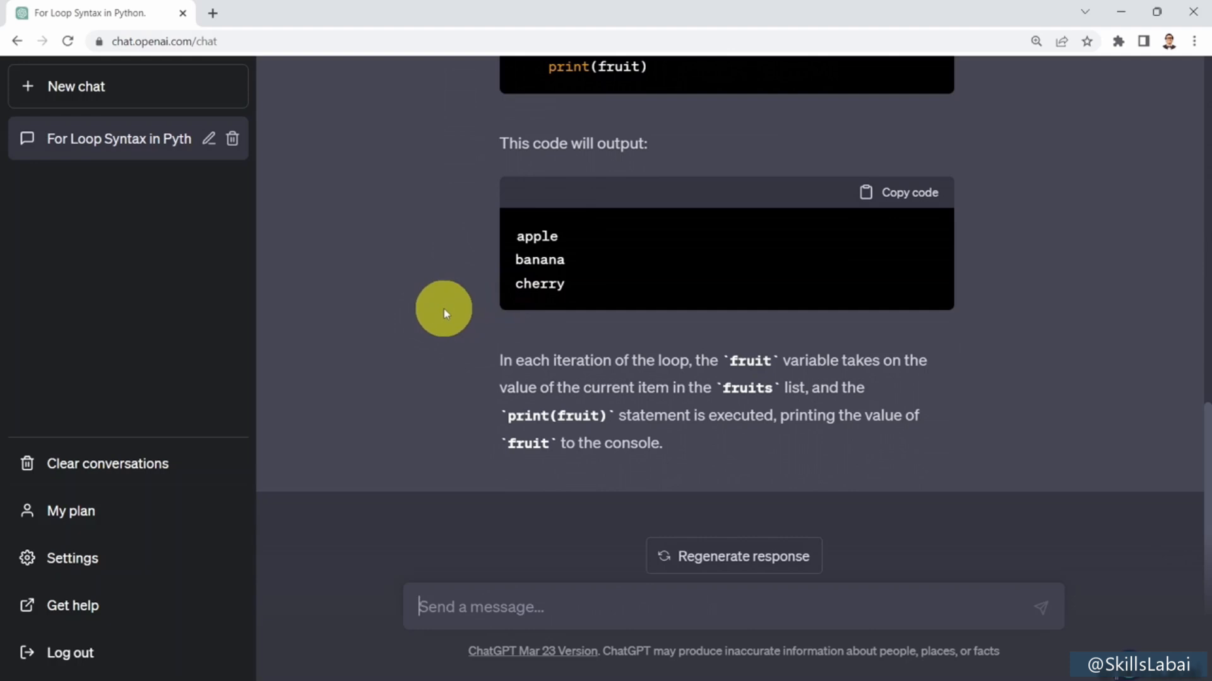
pyautogui.scroll(10, 443, 309)
pyautogui.scroll(3, 448, 308)
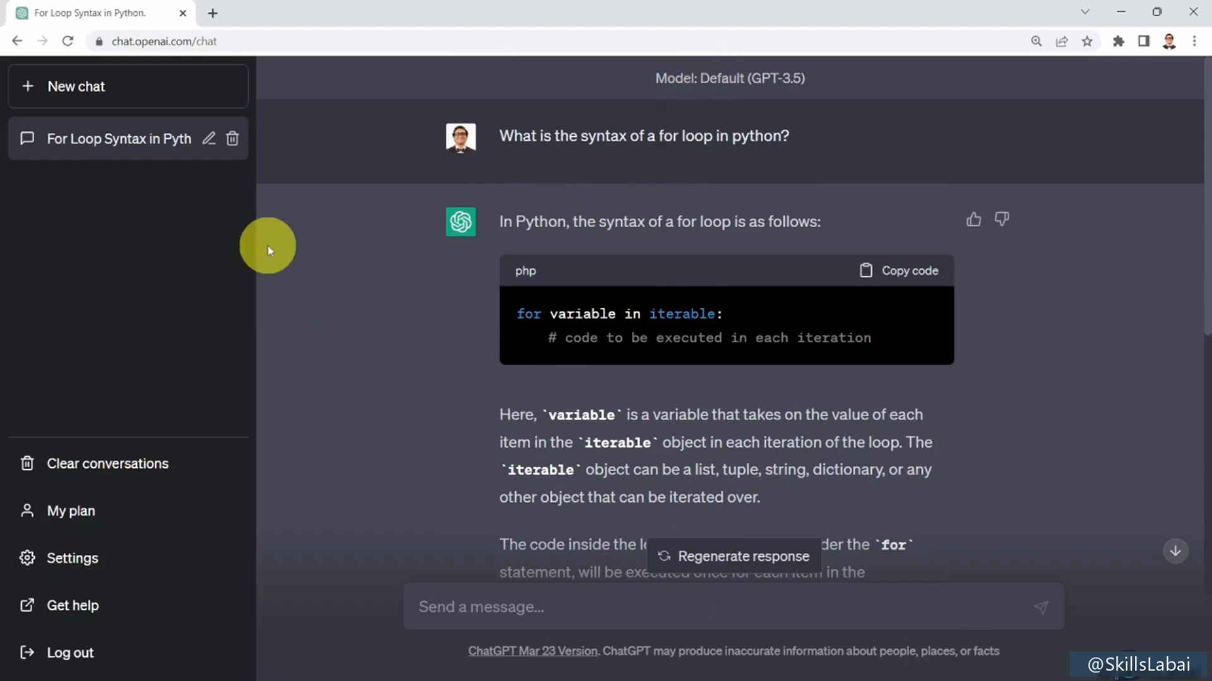
# Step: Start a new chat
pyautogui.click(101, 85)
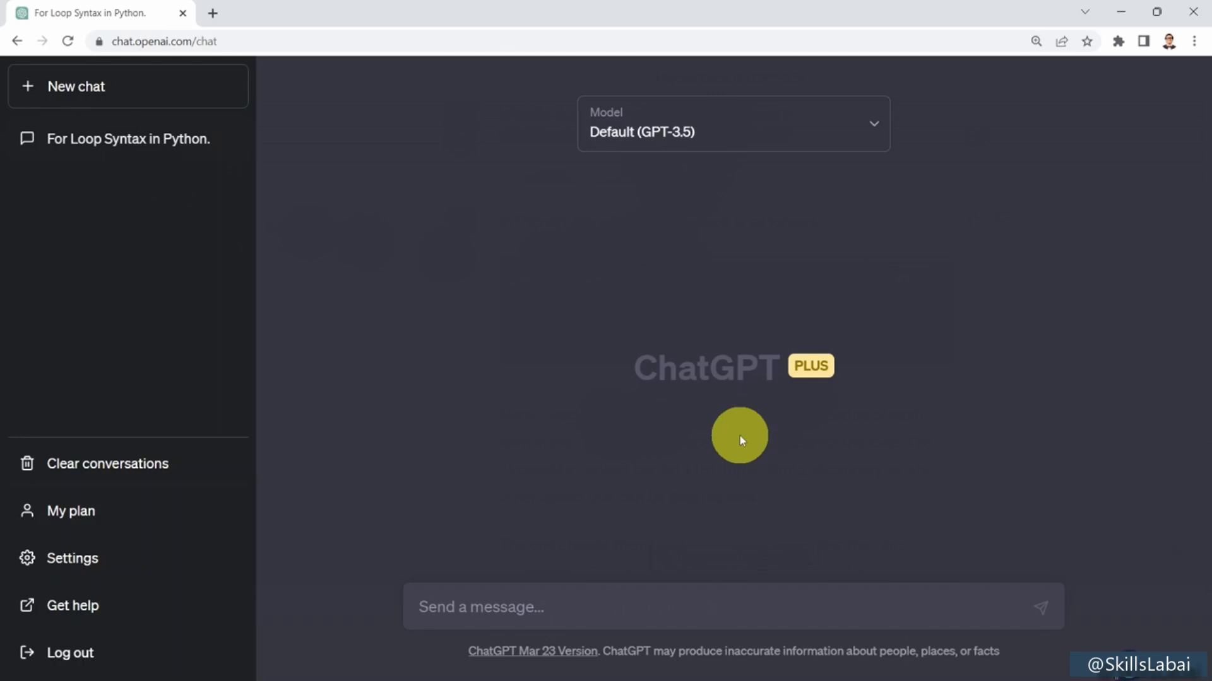
# Step: Switch the chat model to GPT-4 and back to Default (GPT-3.5)
pyautogui.click(709, 133)
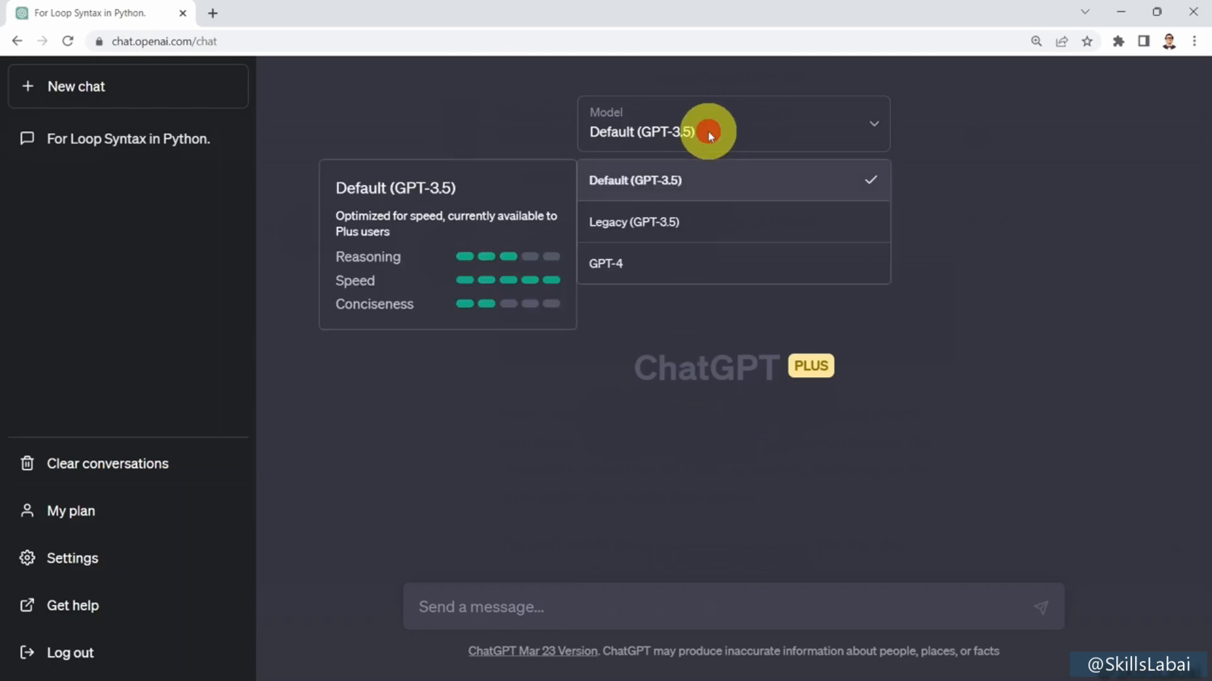
pyautogui.click(639, 271)
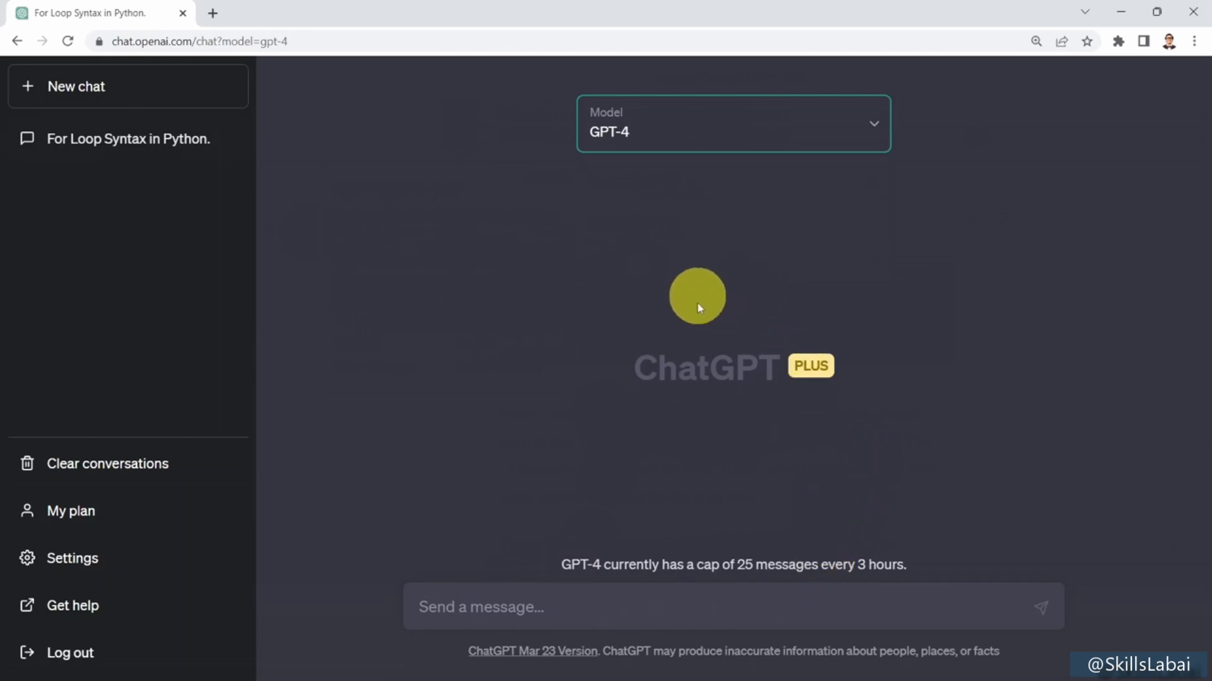
pyautogui.click(701, 140)
pyautogui.click(696, 182)
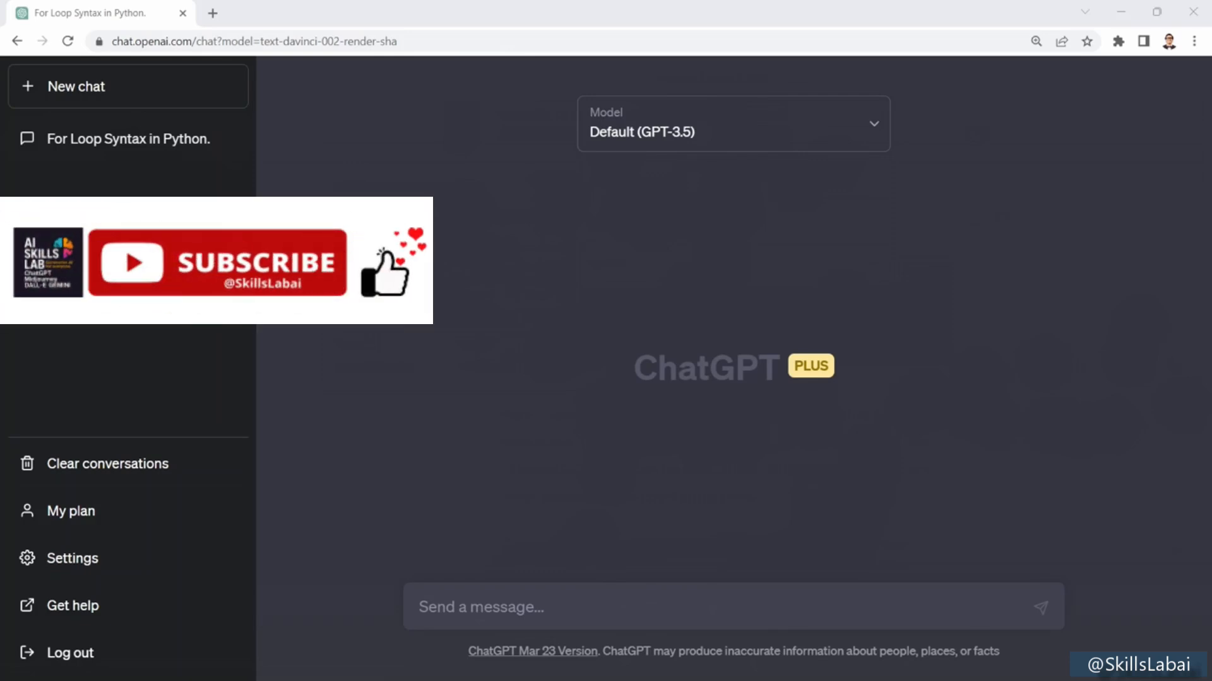
# Step: Ask "How do I declare a variable in Java?" and read through the answer's code examples
pyautogui.click(450, 614)
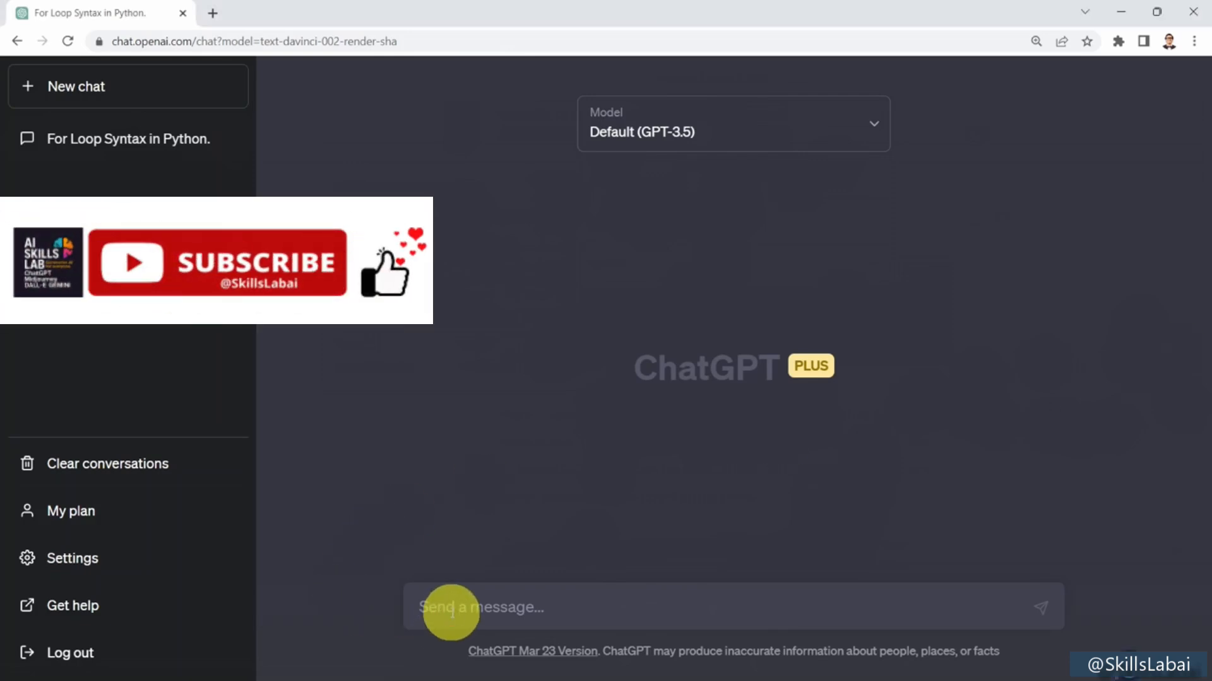
pyautogui.write('How do I declare a variable in Java?')
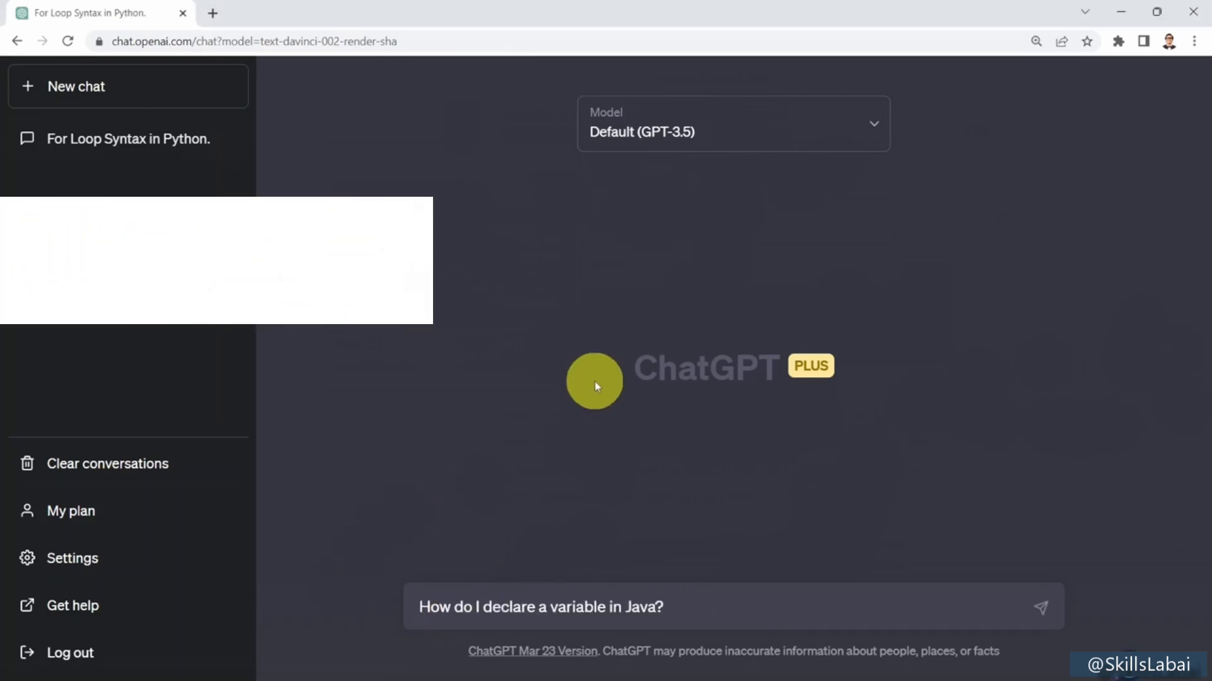
pyautogui.press('Return')
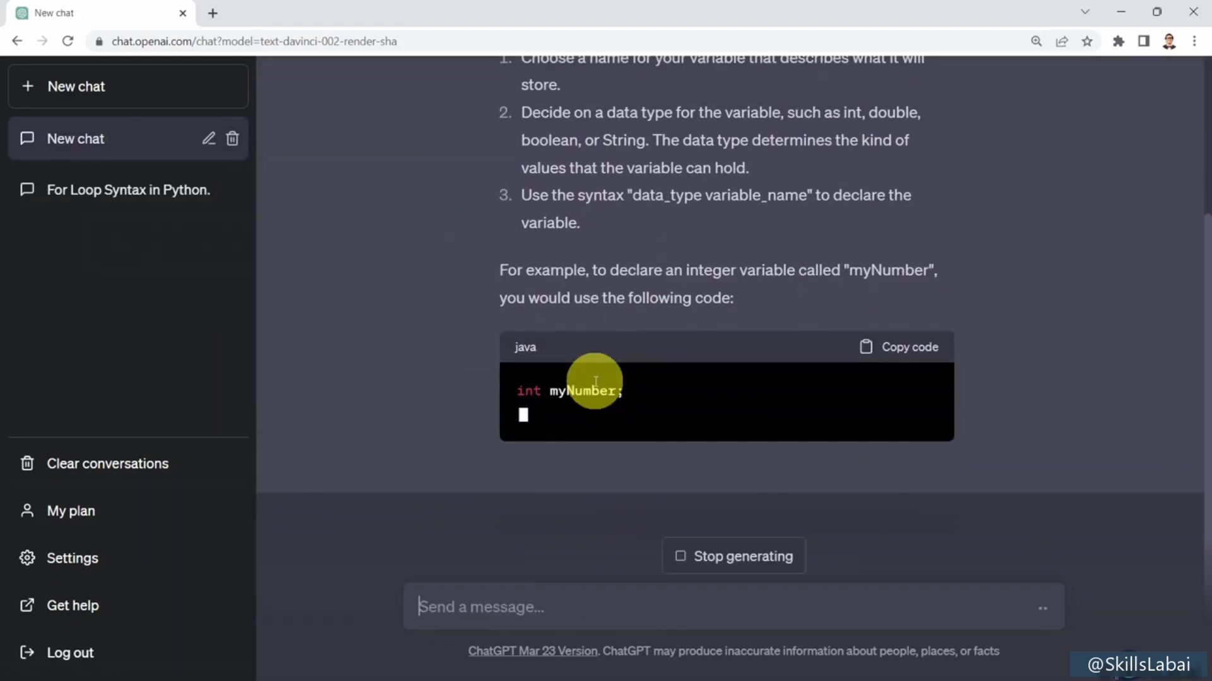
pyautogui.scroll(3, 616, 433)
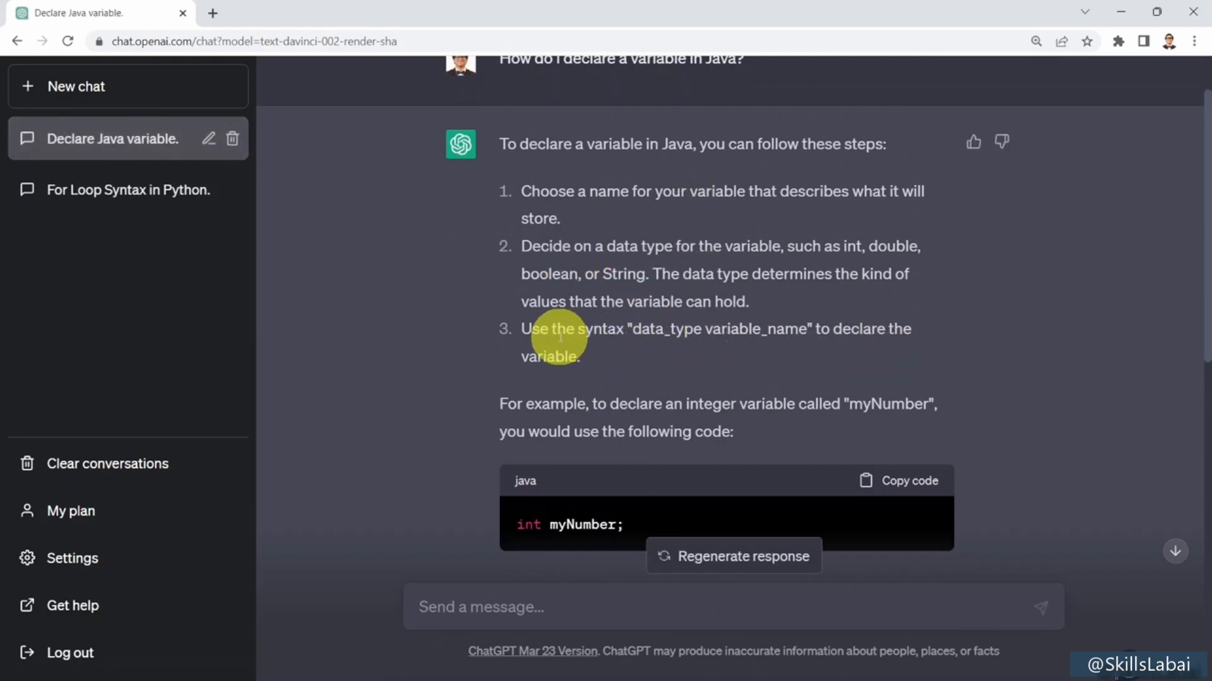
pyautogui.scroll(-2, 532, 314)
pyautogui.scroll(-2, 556, 395)
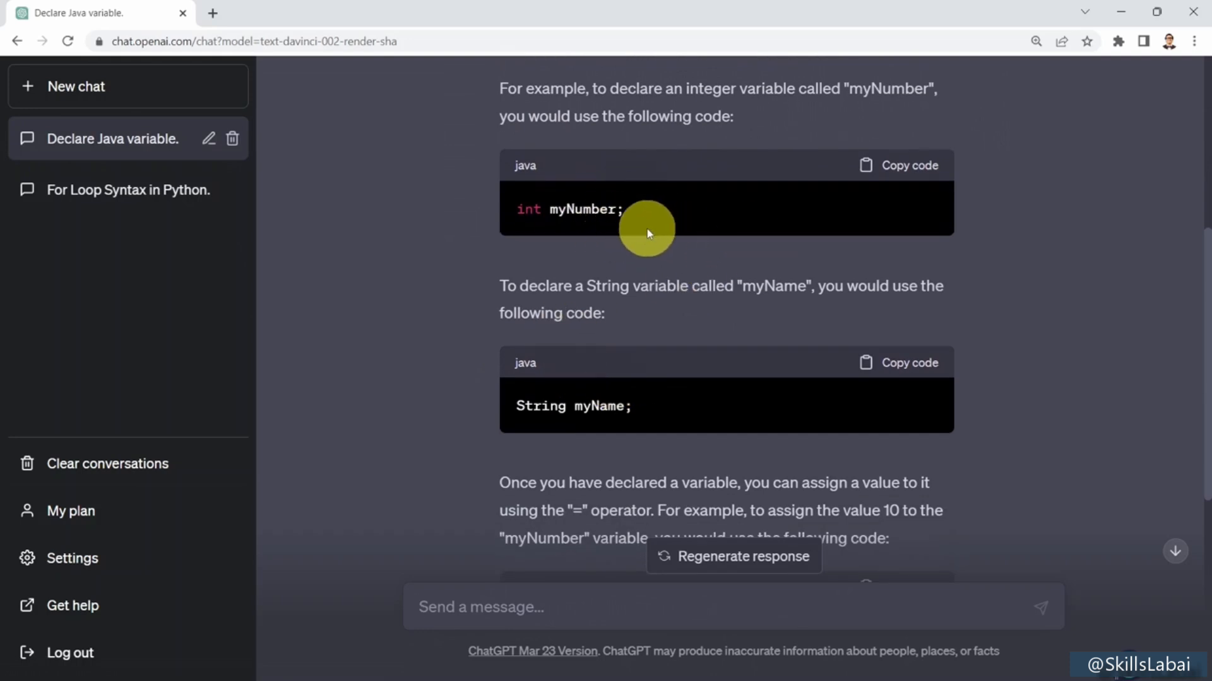
pyautogui.scroll(-4, 646, 233)
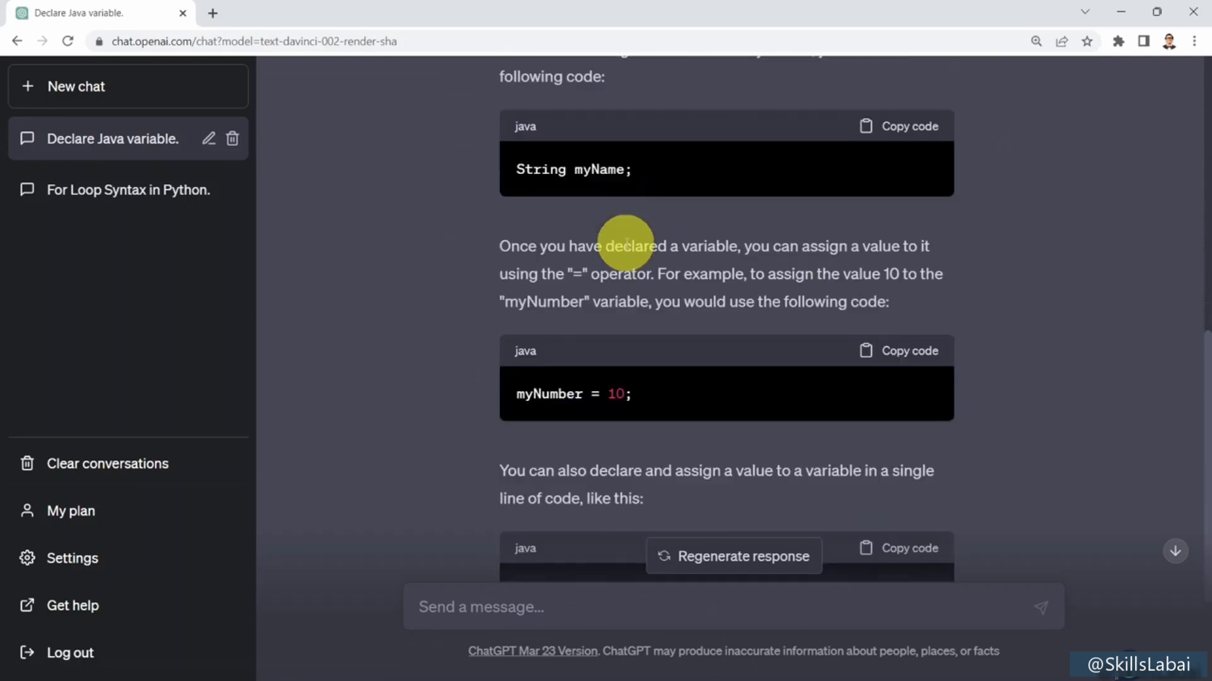
pyautogui.scroll(-2, 657, 260)
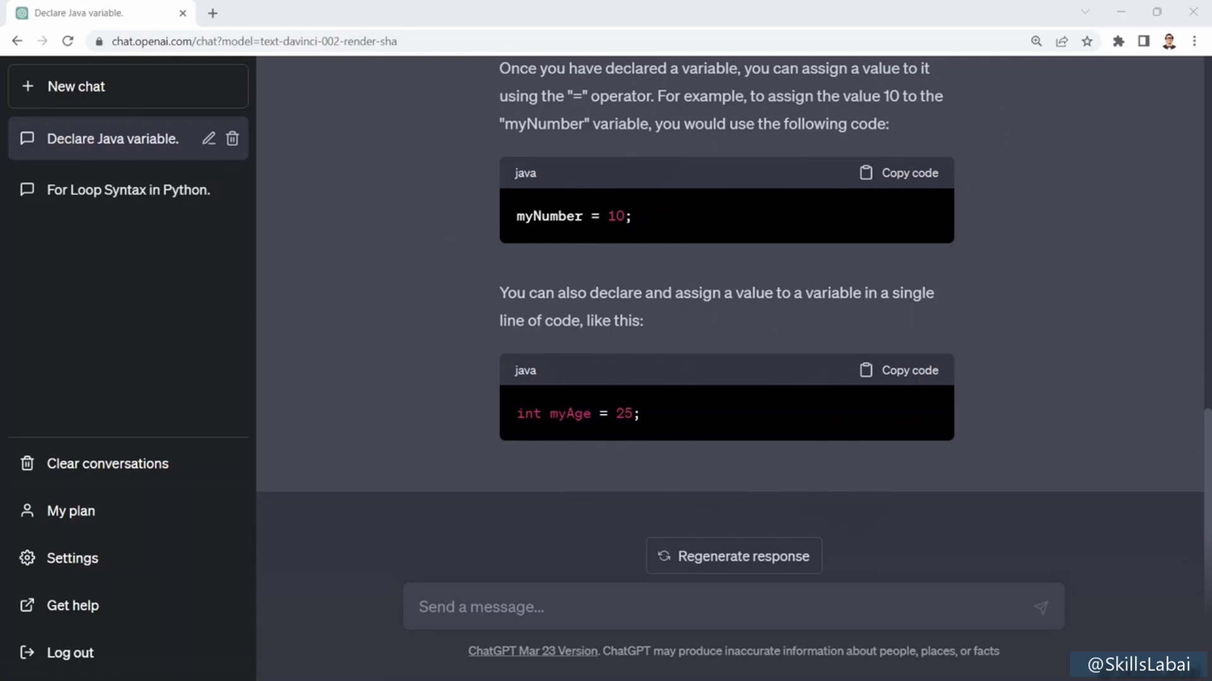
# Step: Ask "What is the syntax for performing conditional operations in Python?" in the same chat and read through the answer
pyautogui.click(460, 606)
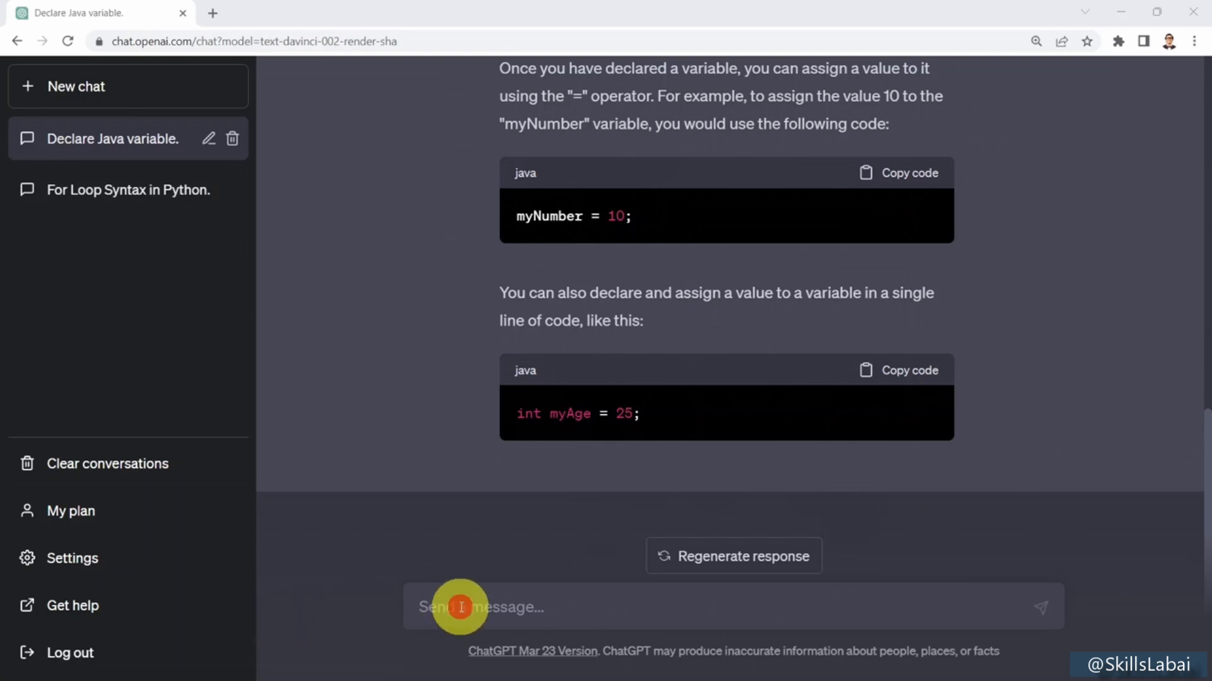
pyautogui.write('What is the syntax for performing conditional operations in Python?')
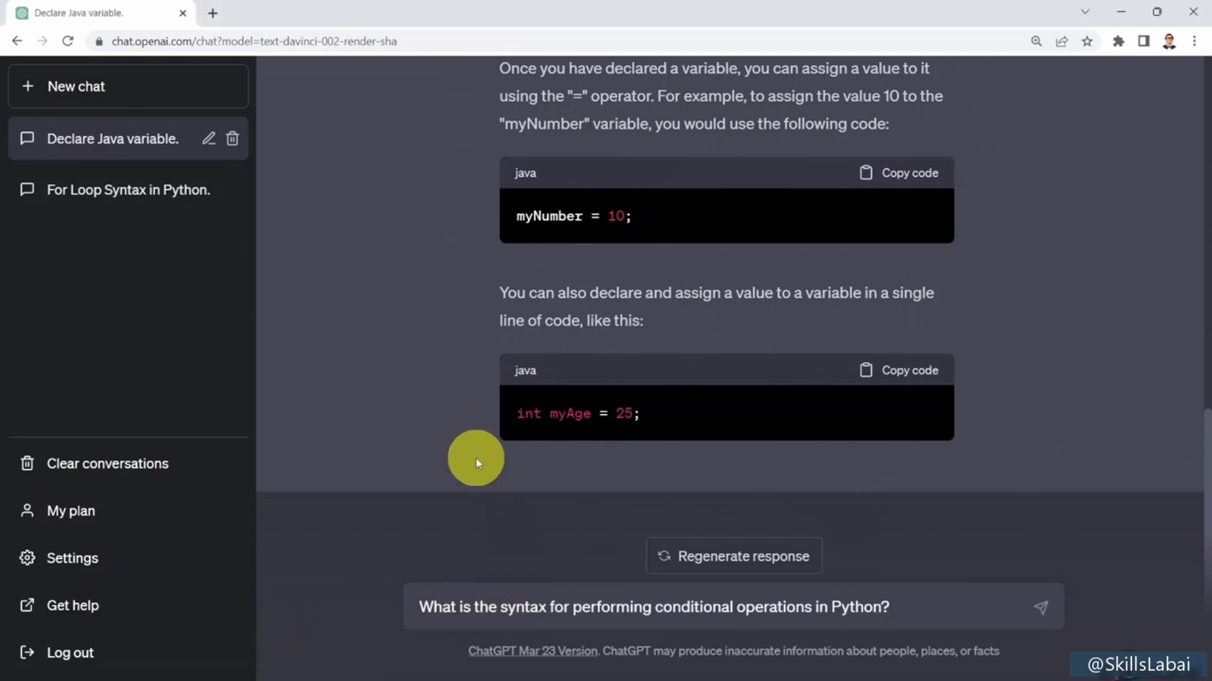
pyautogui.press('Return')
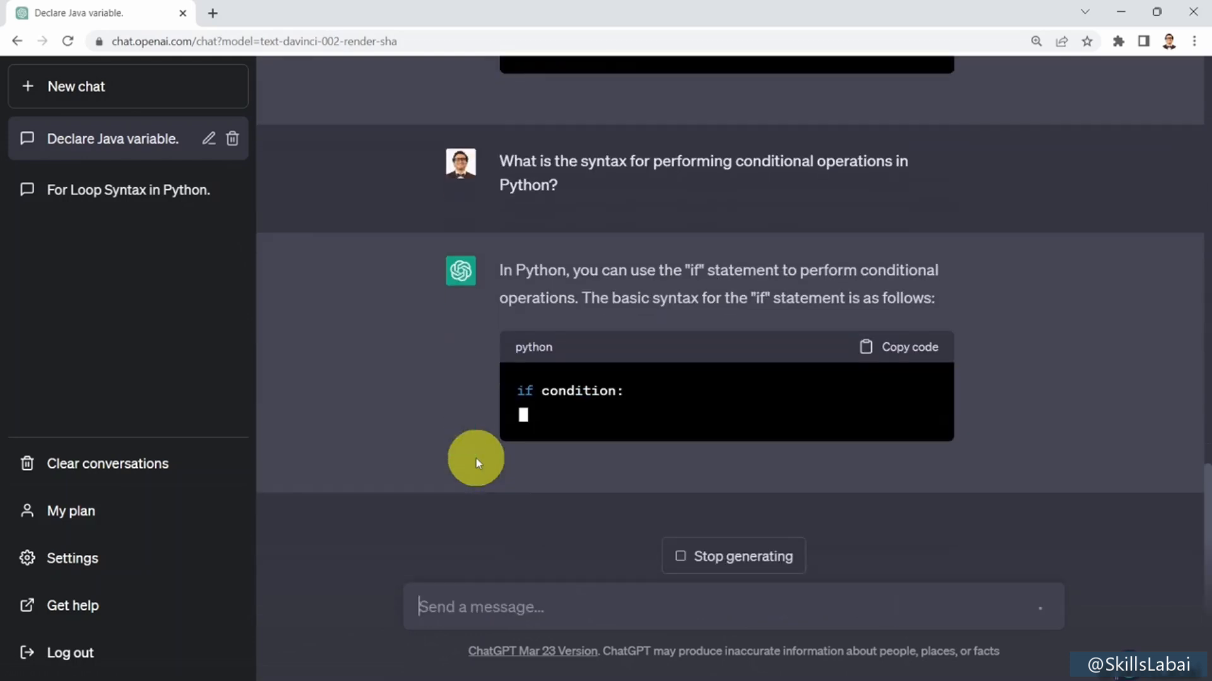
pyautogui.scroll(5, 555, 262)
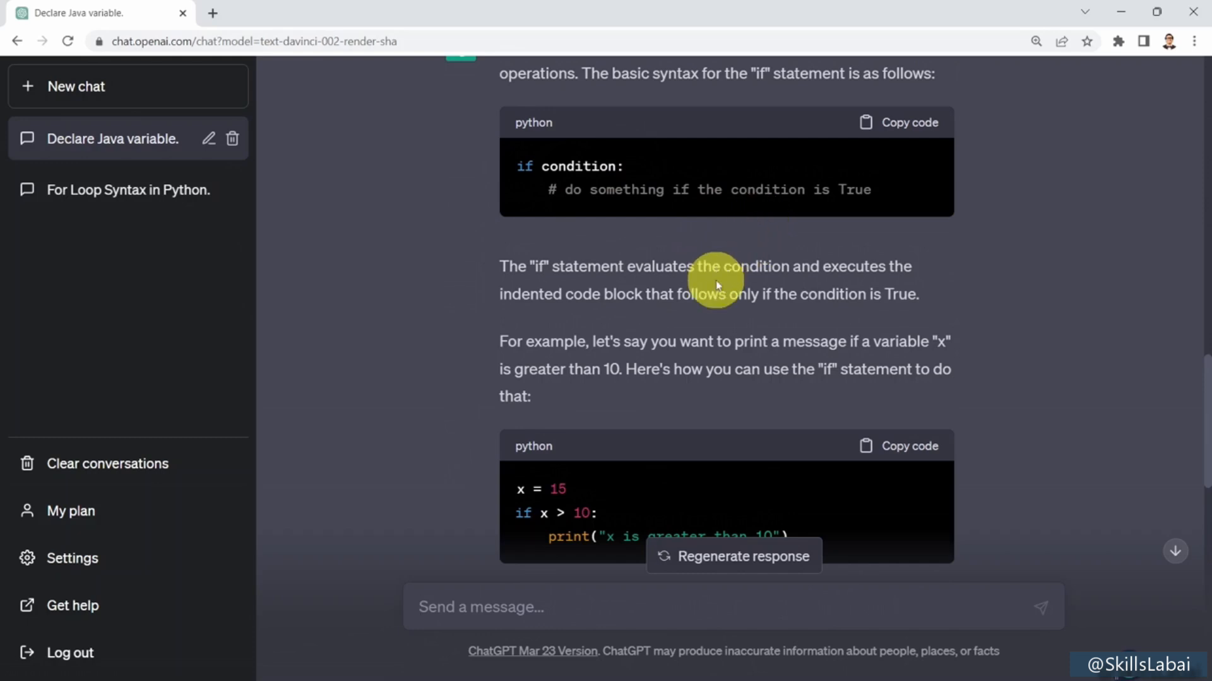
pyautogui.scroll(-4, 694, 265)
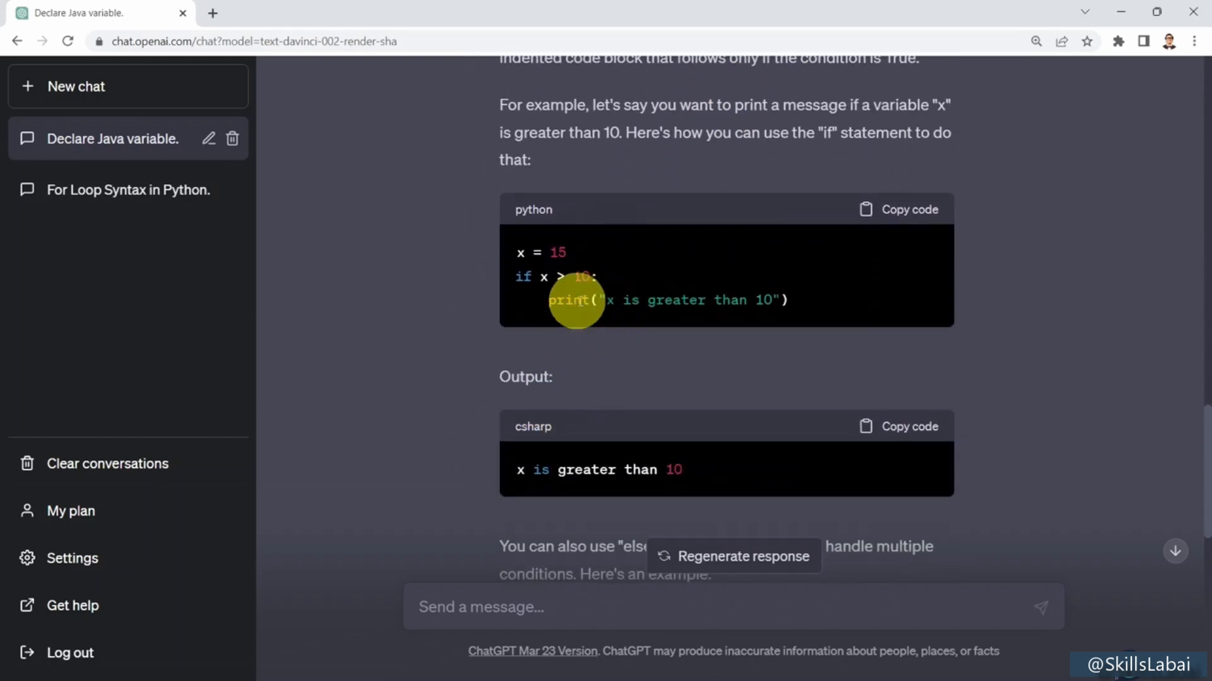
pyautogui.scroll(-6, 753, 324)
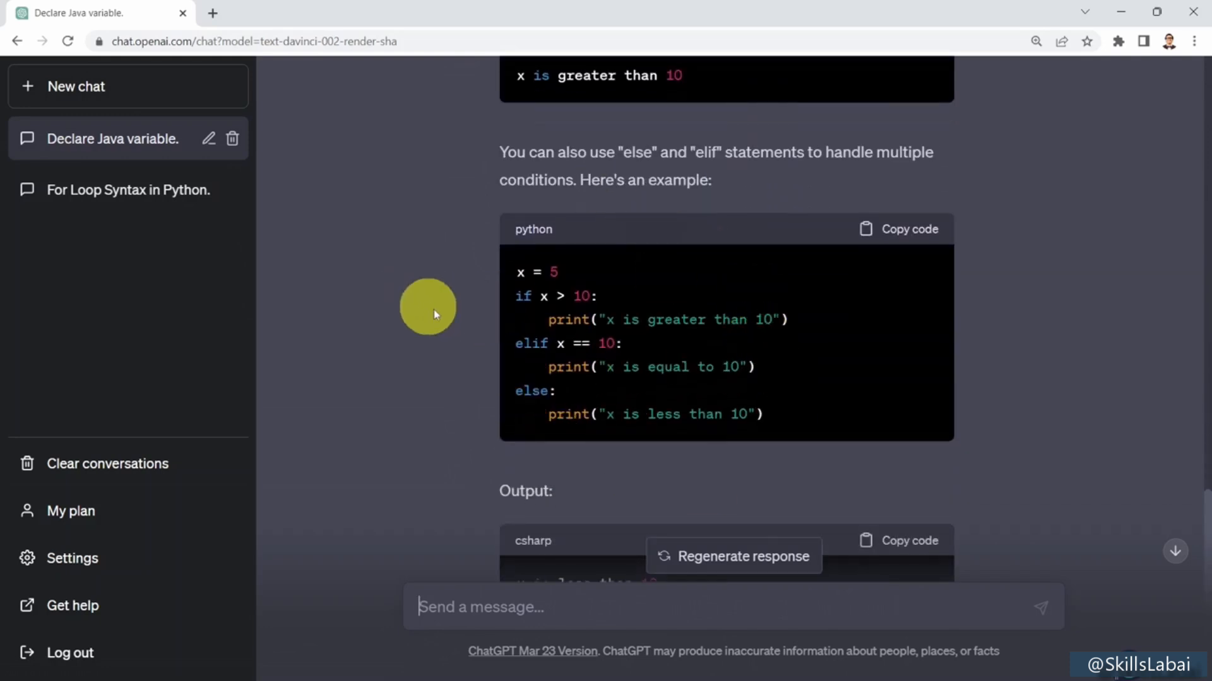
pyautogui.scroll(-5, 682, 427)
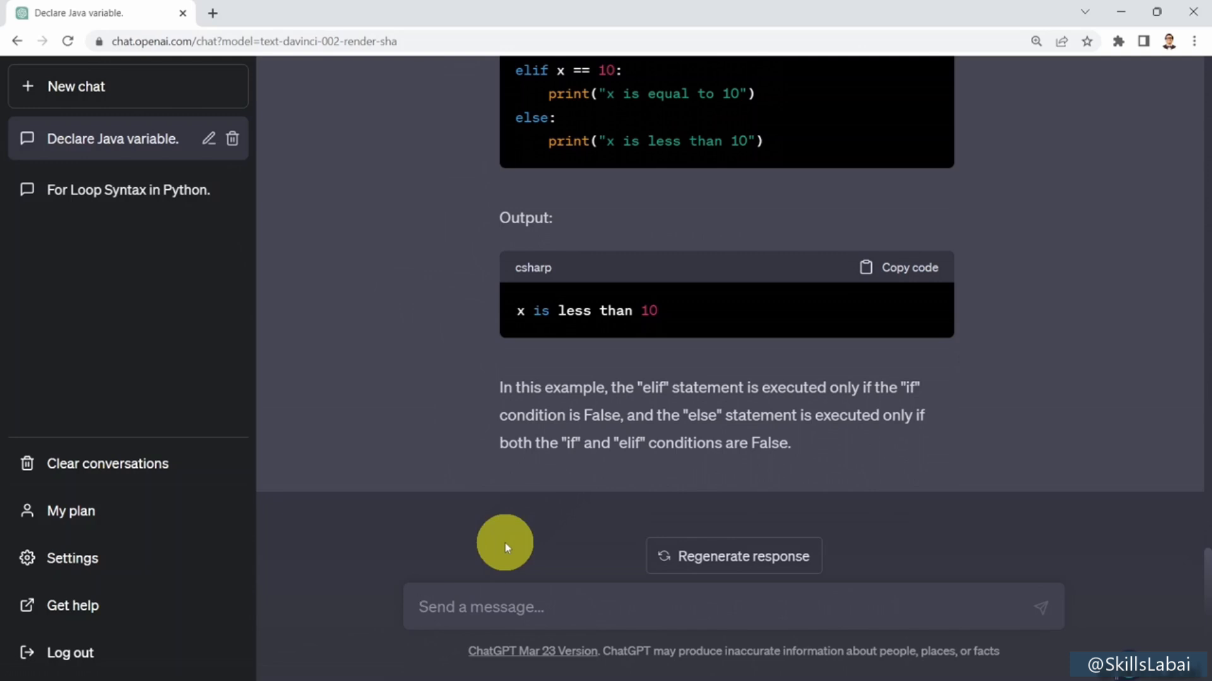
# Step: Send the follow-up question "What about the syntax in C?"
pyautogui.click(1127, 670)
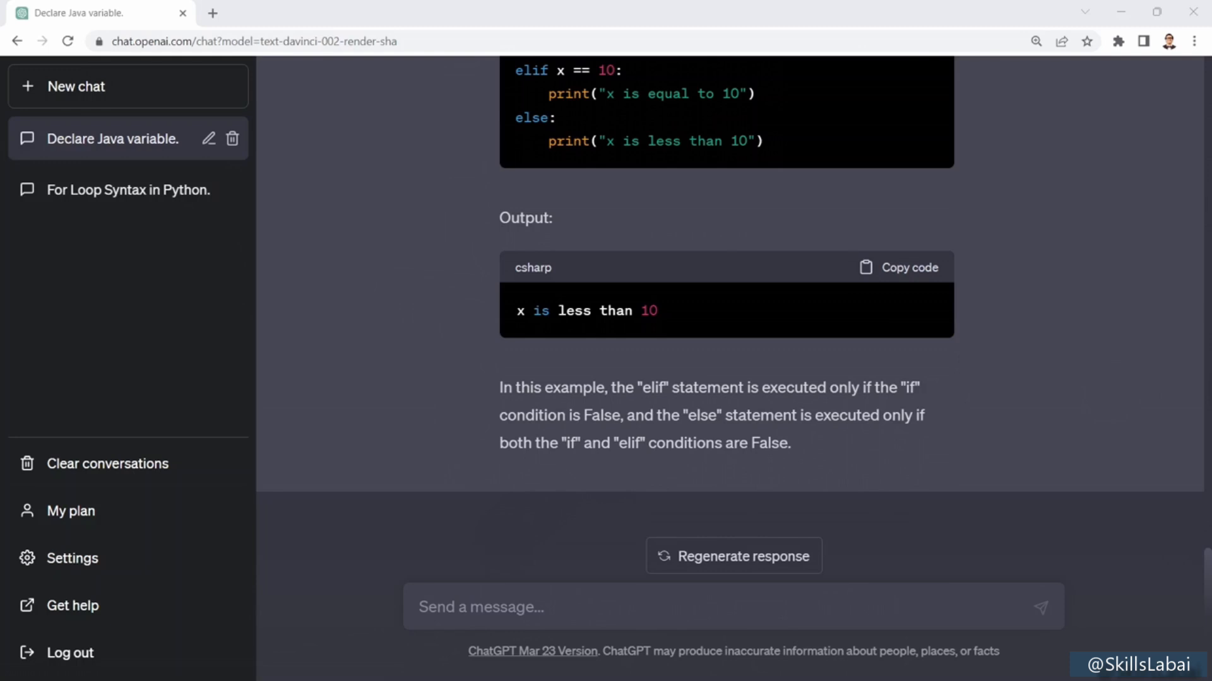
pyautogui.click(498, 607)
pyautogui.write('What about the syntax in C?')
pyautogui.press('Return')
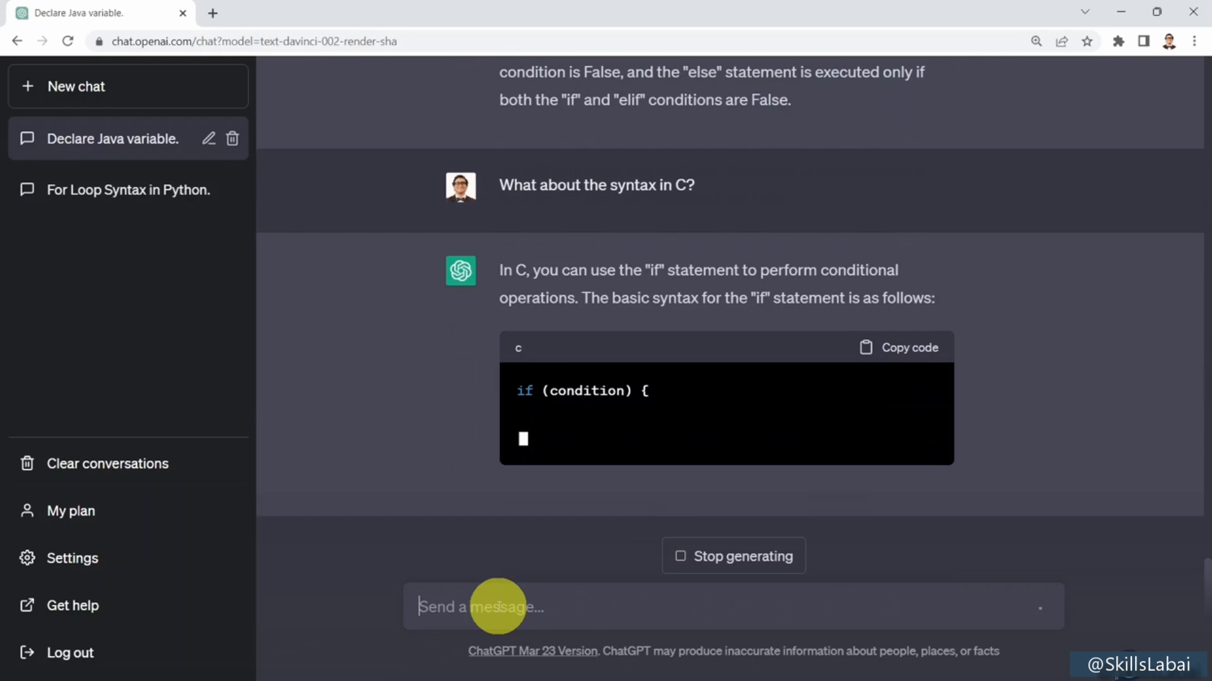
# Step: Revisit the earlier Python conditional question, and read the C answer with its if, else if and else examples
pyautogui.scroll(3, 618, 402)
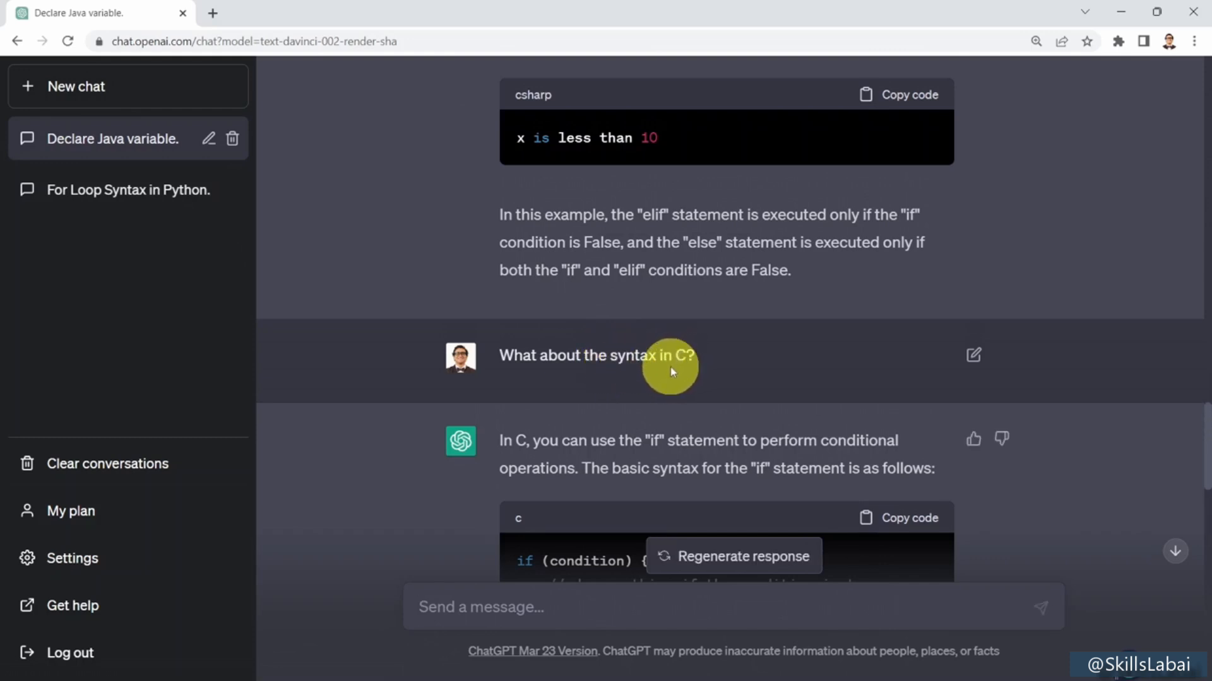
pyautogui.scroll(8, 670, 366)
pyautogui.scroll(10, 622, 309)
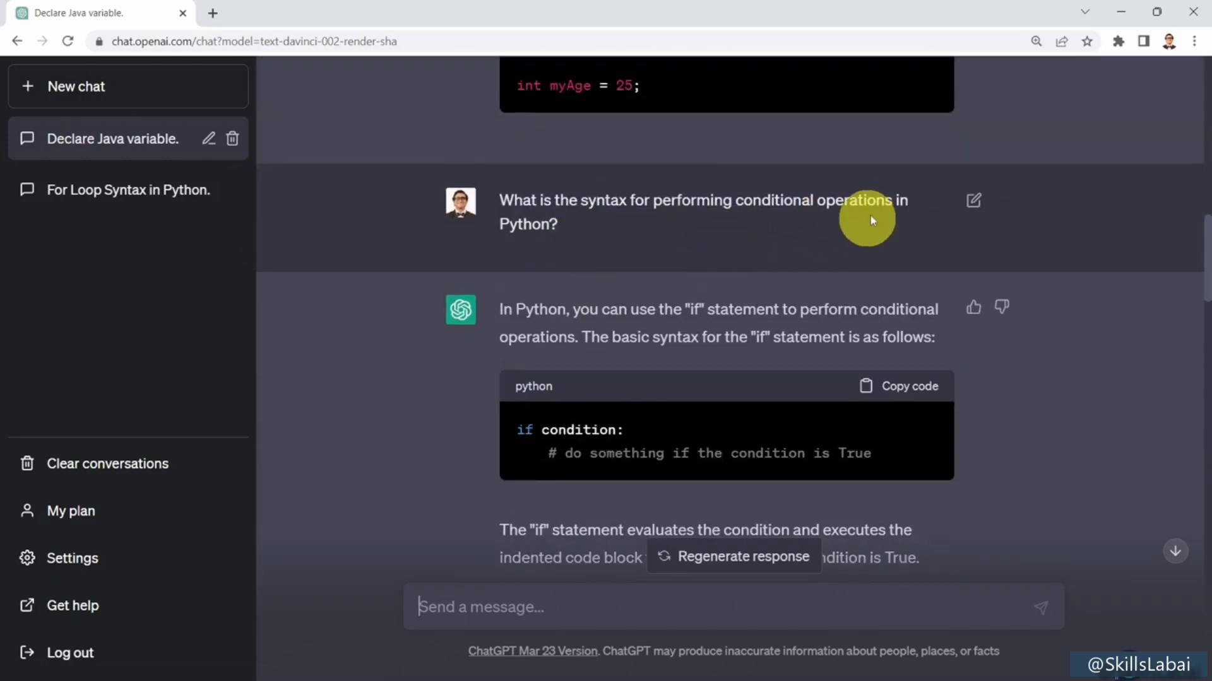
pyautogui.scroll(-8, 634, 308)
pyautogui.scroll(-10, 632, 309)
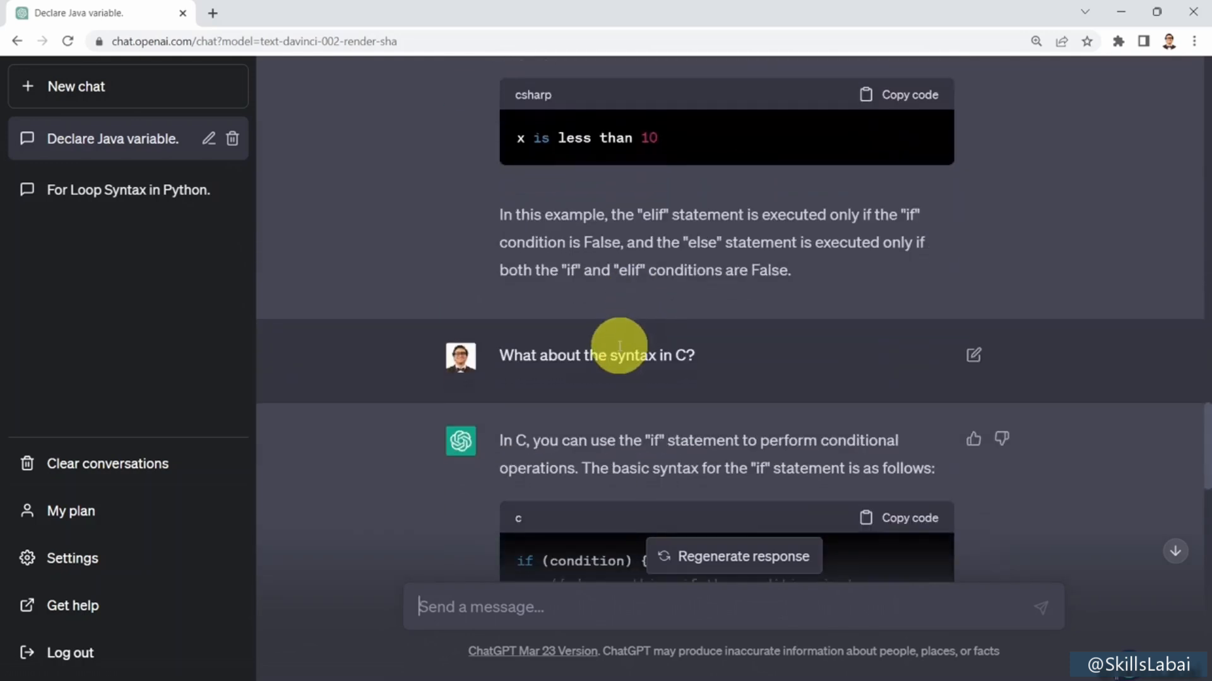
pyautogui.scroll(-2, 649, 322)
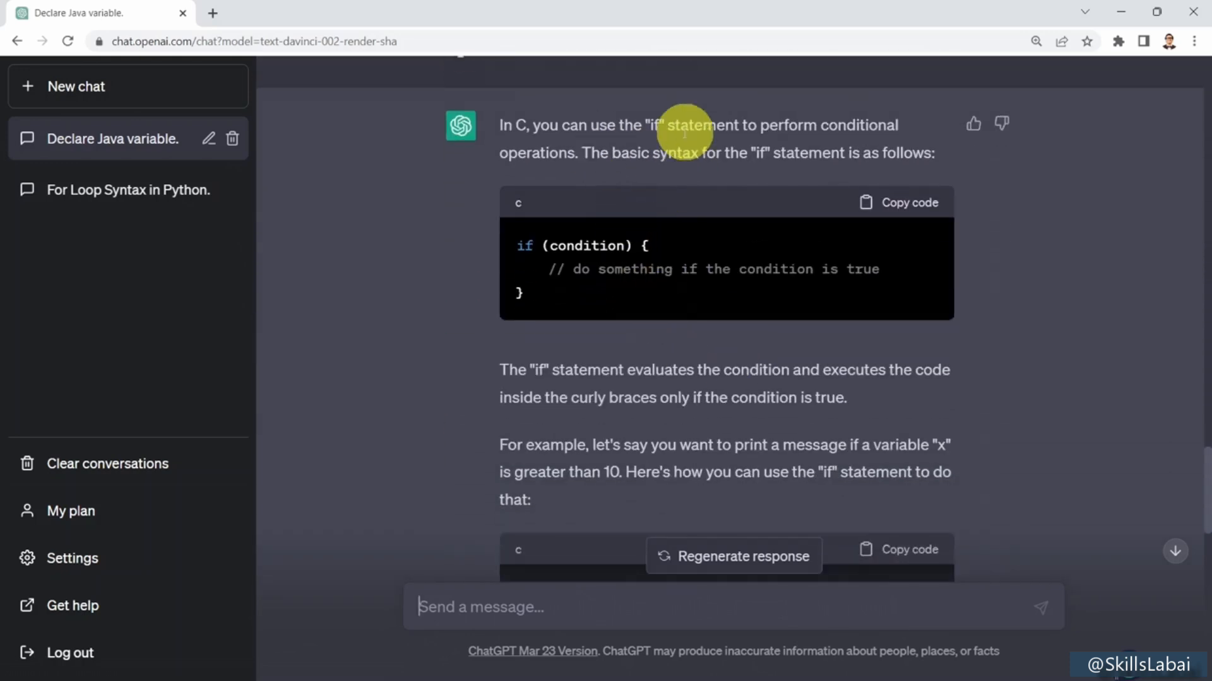
pyautogui.scroll(-3, 643, 276)
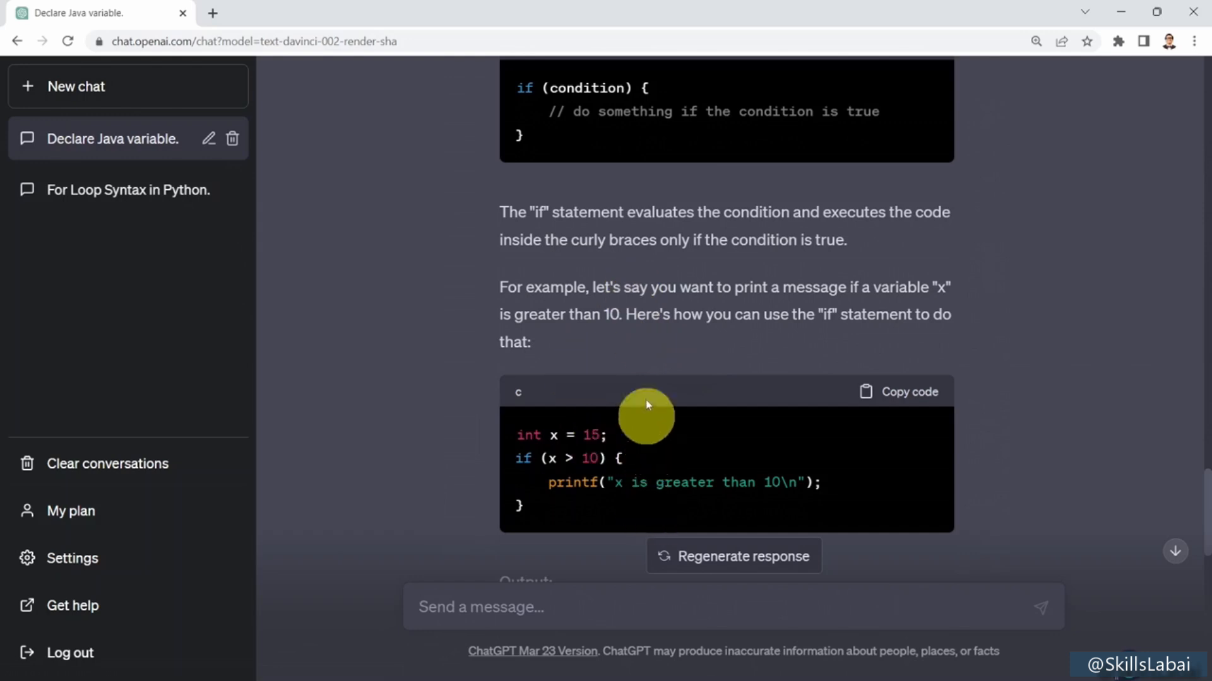
pyautogui.scroll(-4, 607, 347)
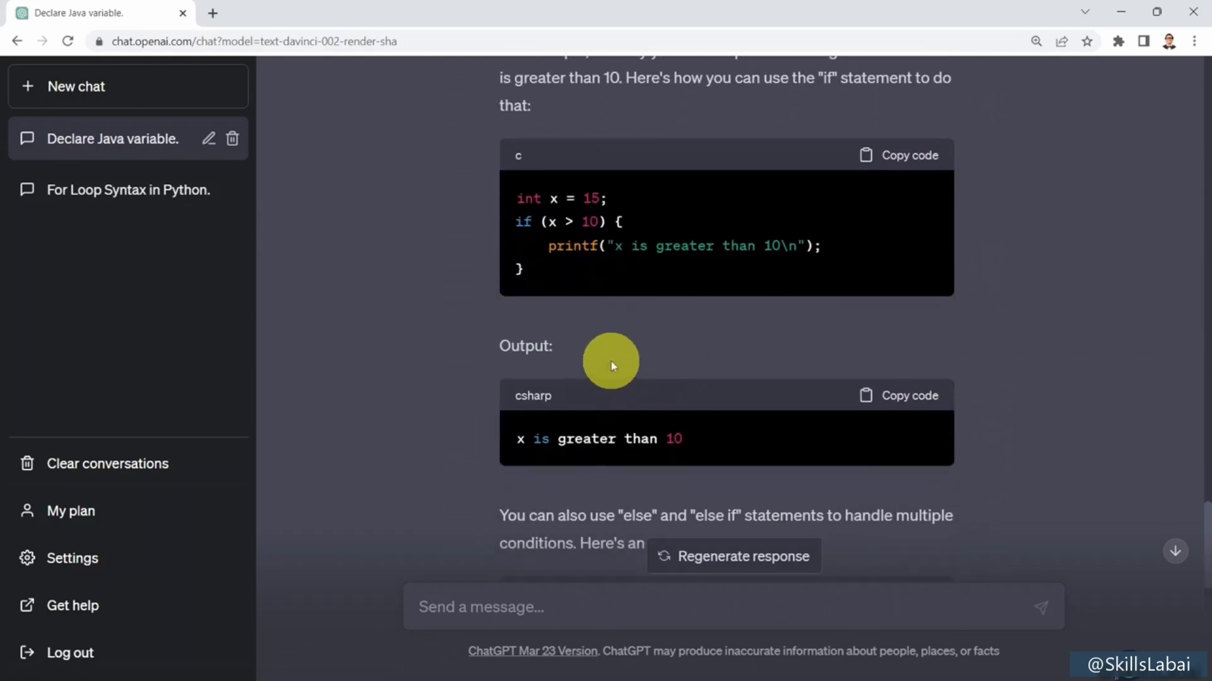
pyautogui.scroll(-8, 611, 365)
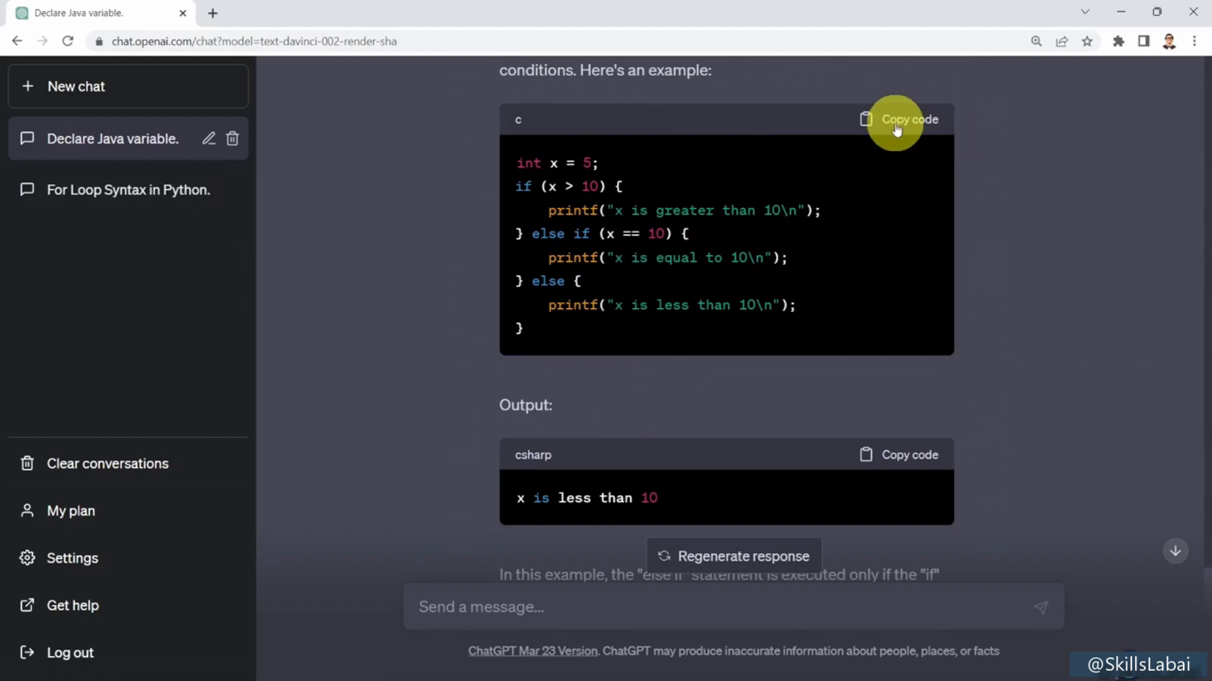
# Step: Ask "What is the syntax for filtering rows in a pandas dataframe?" in the same chat
pyautogui.scroll(-3, 528, 324)
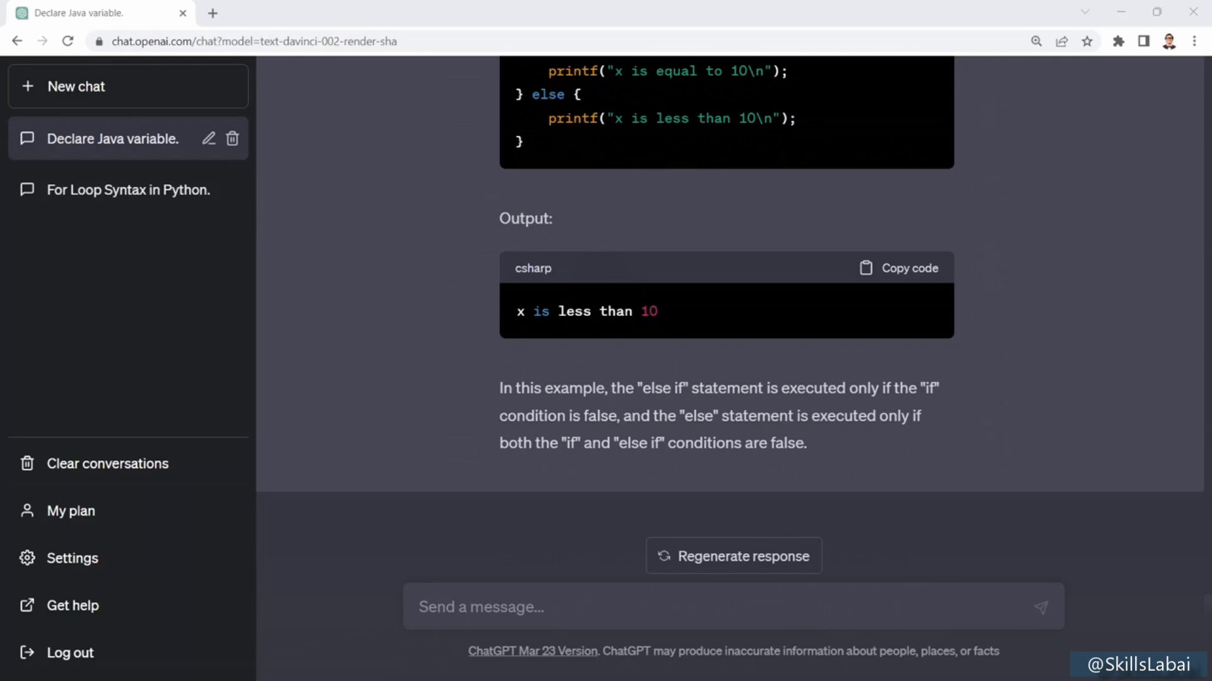
pyautogui.click(486, 605)
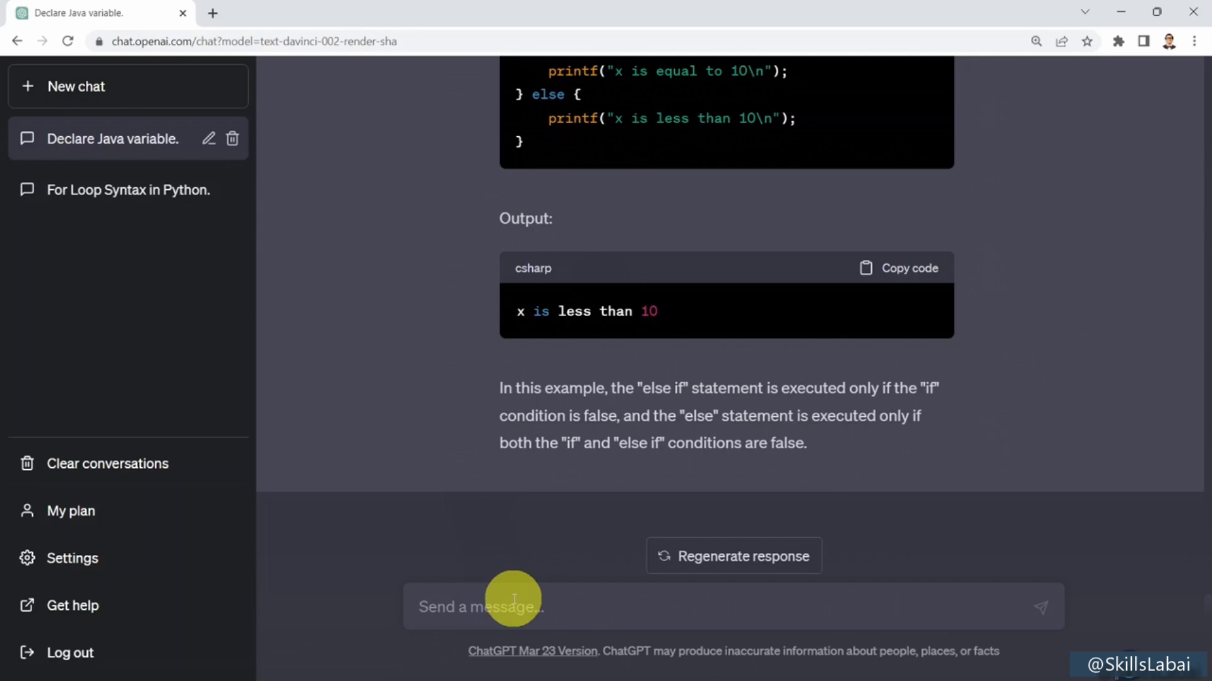
pyautogui.write('What is the syntax for filtering rows in a pandas dataframe?')
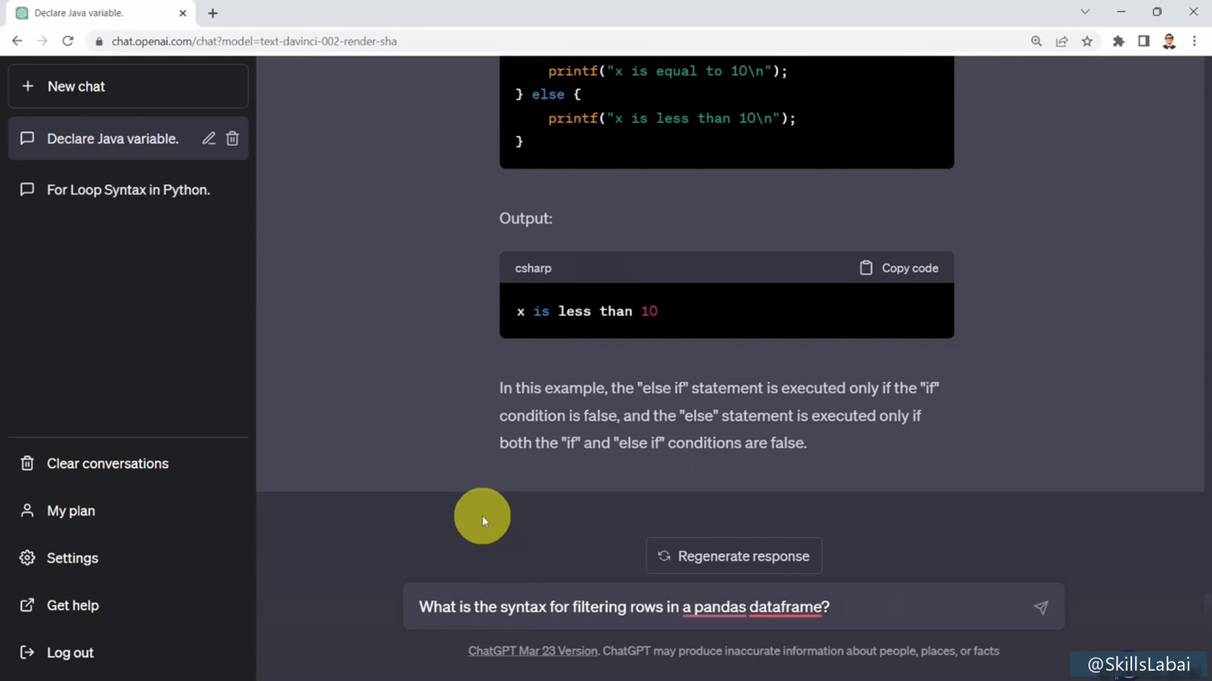
pyautogui.press('Return')
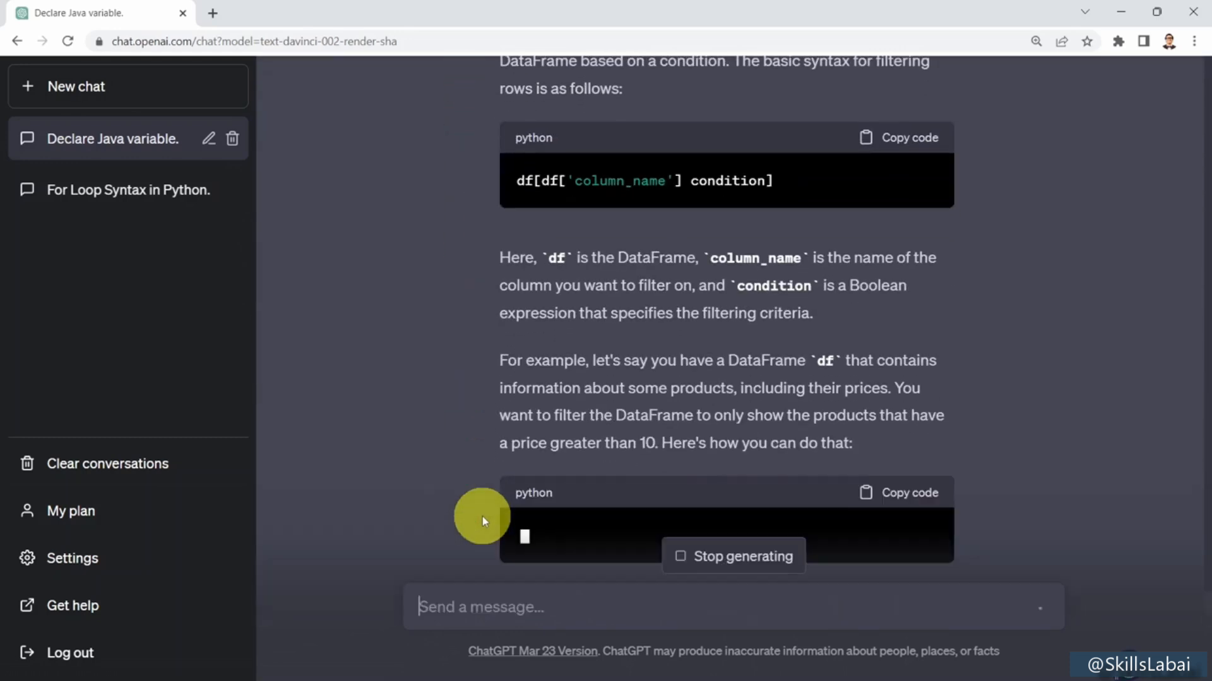
# Step: Examine the pandas filtering answer, comparing the sample prices and the filter condition with the rows in the example output
pyautogui.scroll(1, 527, 458)
pyautogui.scroll(-1, 550, 298)
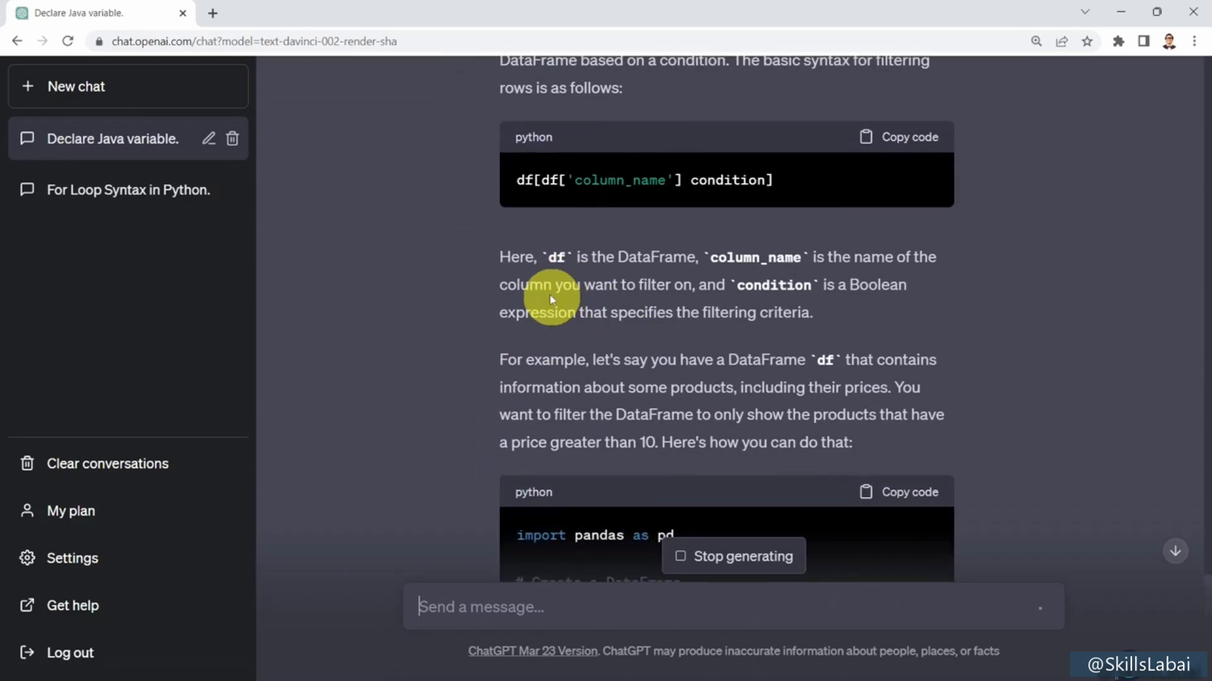
pyautogui.scroll(-1, 650, 243)
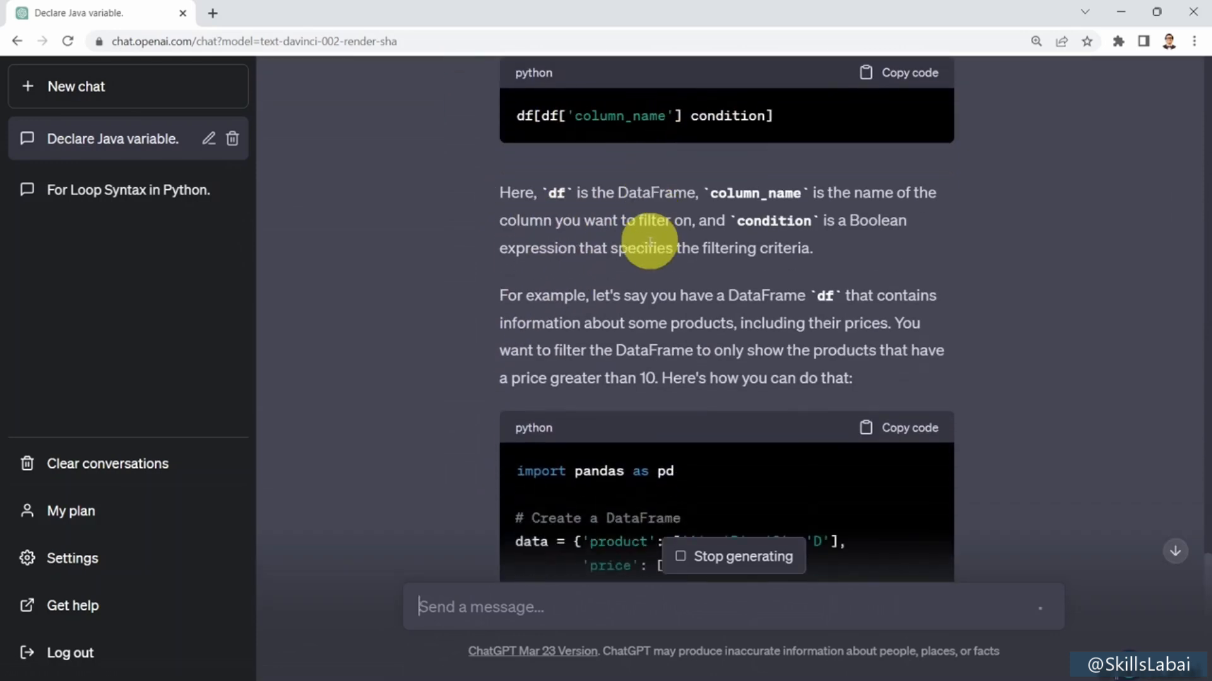
pyautogui.scroll(-5, 650, 242)
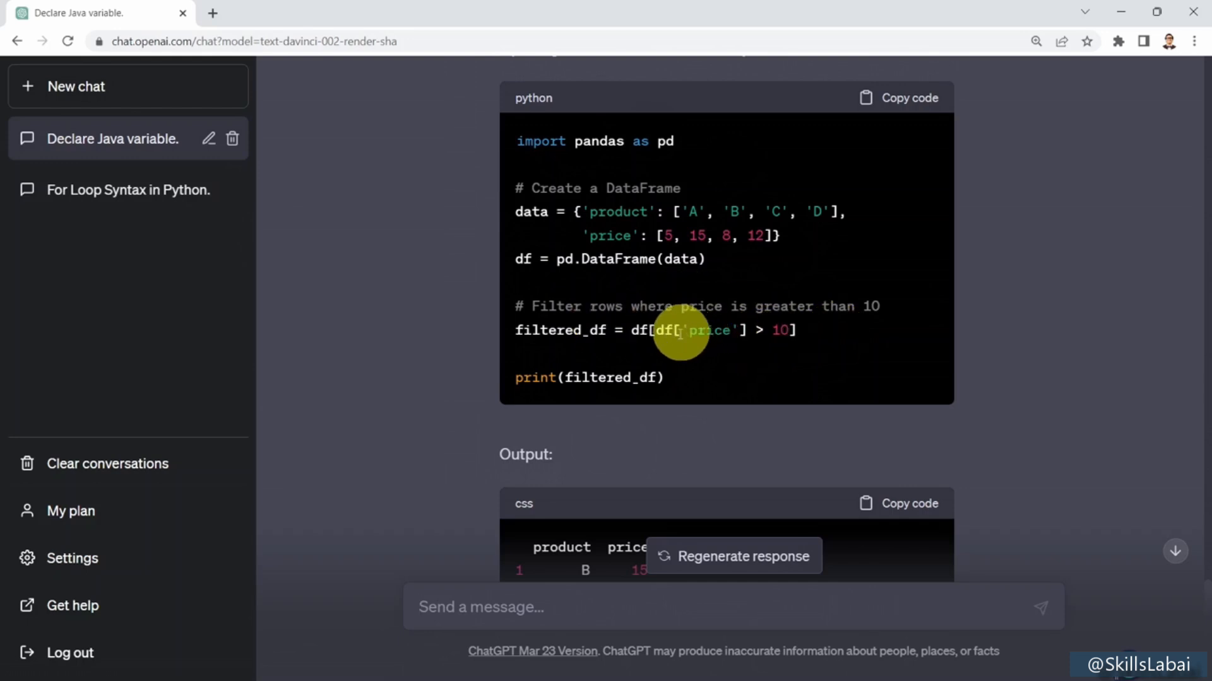
pyautogui.scroll(-3, 657, 347)
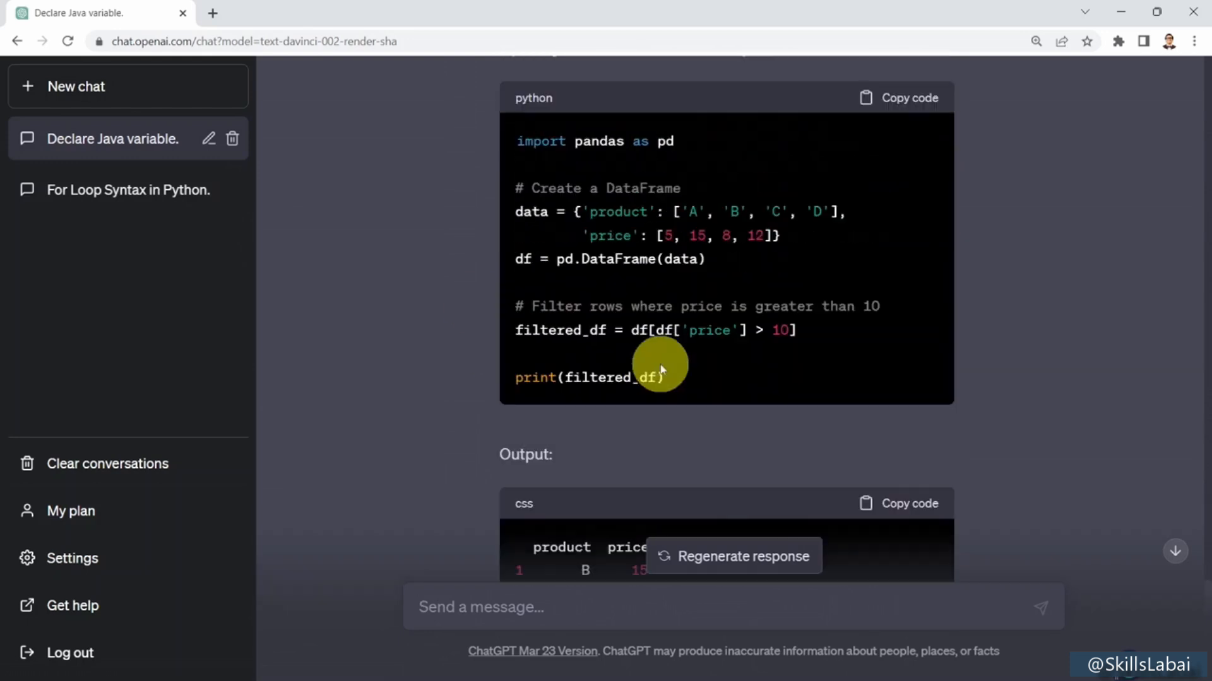
pyautogui.scroll(3, 656, 363)
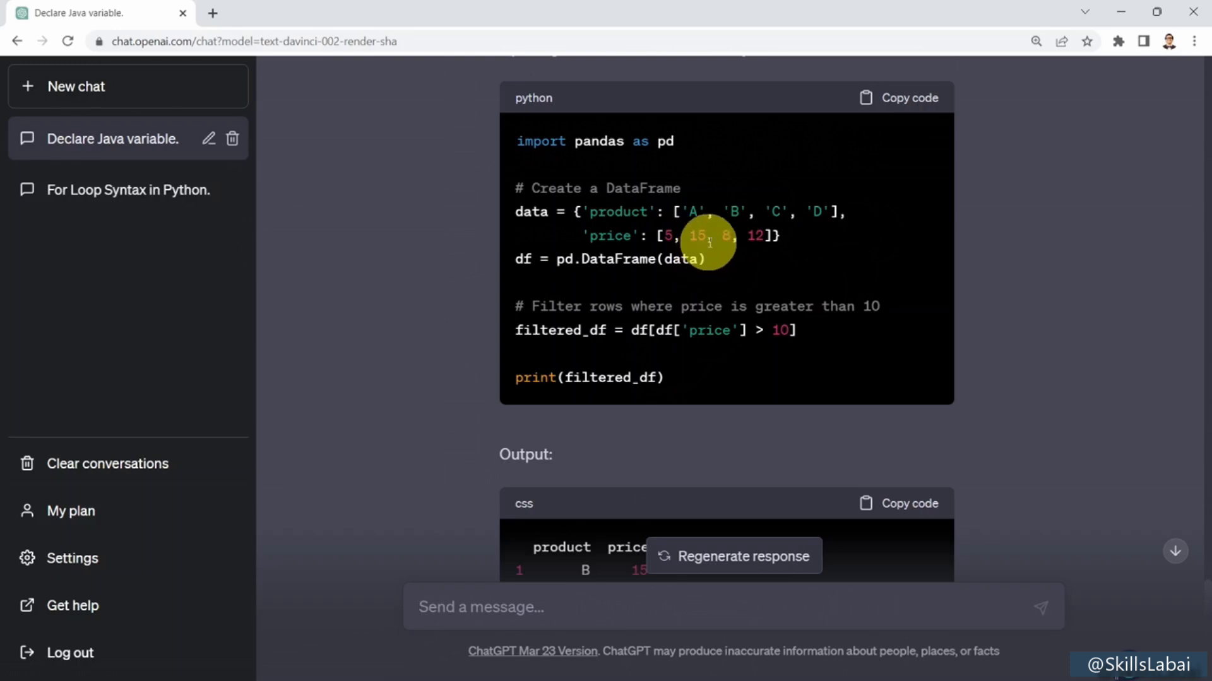
pyautogui.moveTo(689, 233); pyautogui.dragTo(763, 239)
pyautogui.scroll(-3, 755, 272)
pyautogui.moveTo(632, 333); pyautogui.dragTo(643, 336)
pyautogui.moveTo(634, 361); pyautogui.dragTo(643, 362)
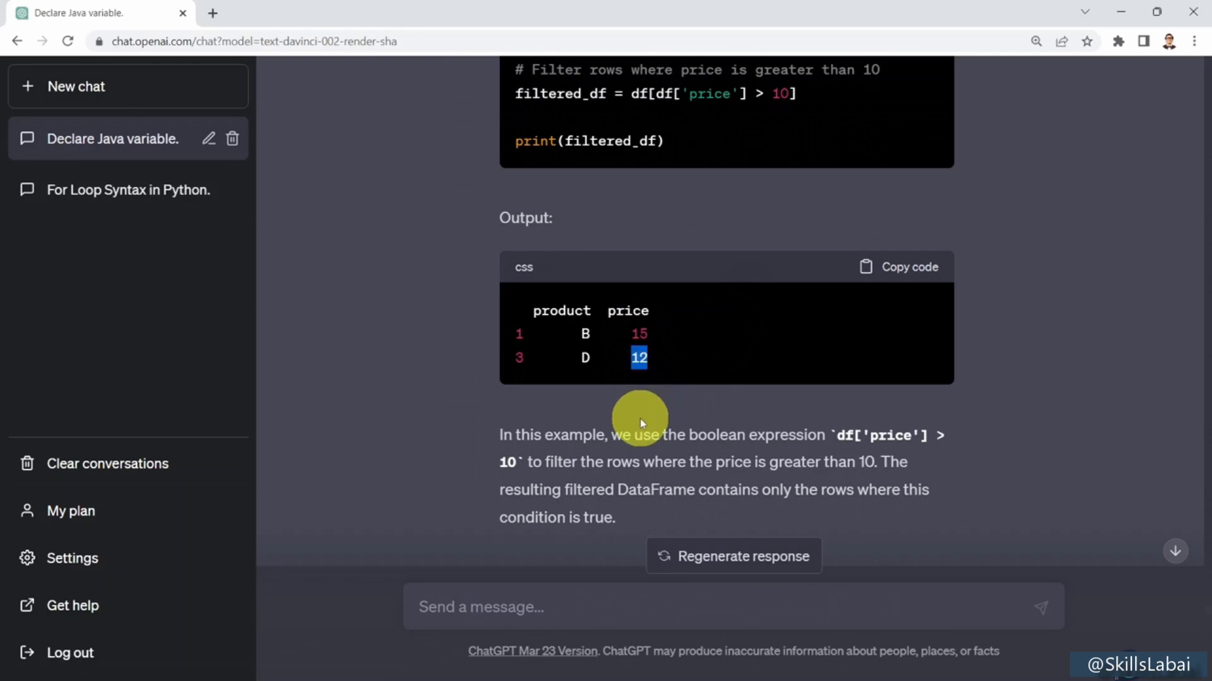
pyautogui.click(638, 333)
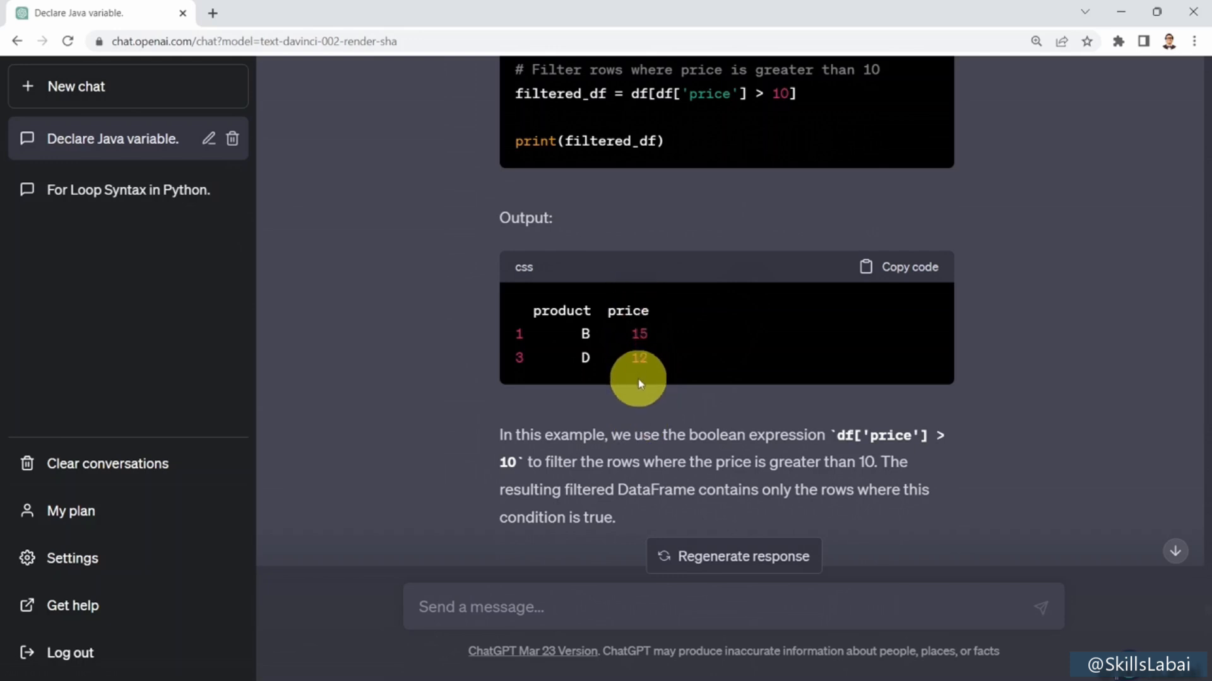
pyautogui.scroll(-1, 589, 373)
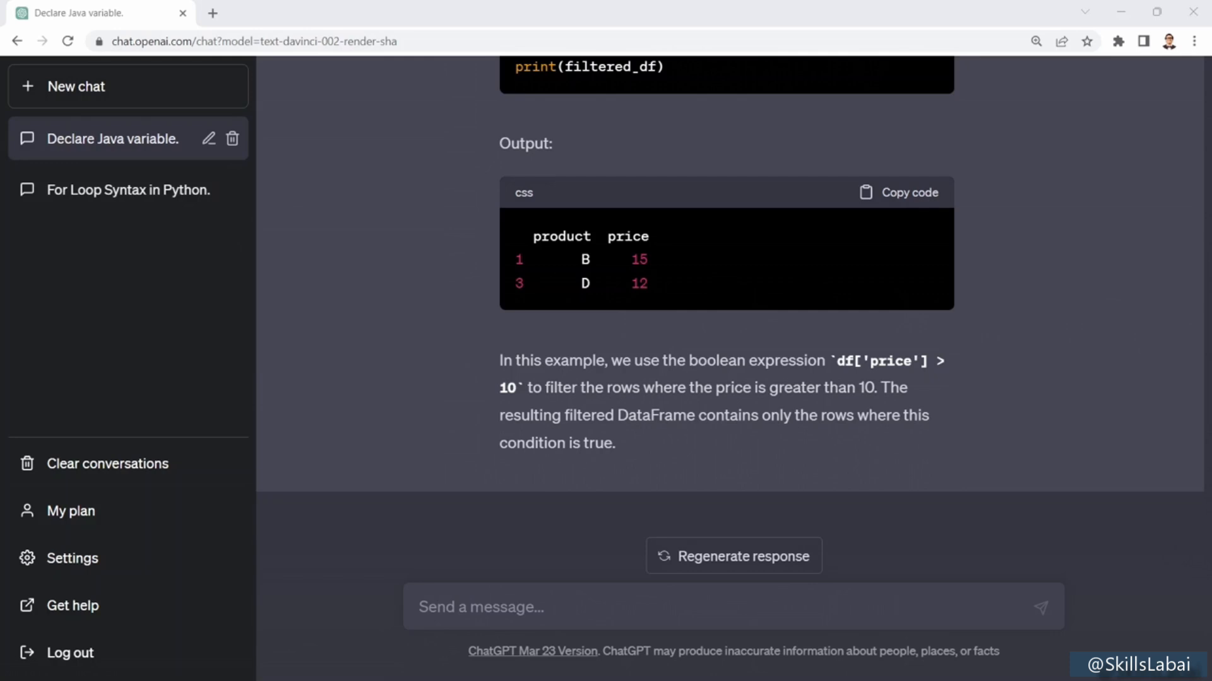
# Step: Ask "What is the syntax to plot a line plot using Matplotlib library?" and read through the answer's example and explanation
pyautogui.click(500, 598)
pyautogui.write('What is the syntax to plot a line plot using Matplotlib library?')
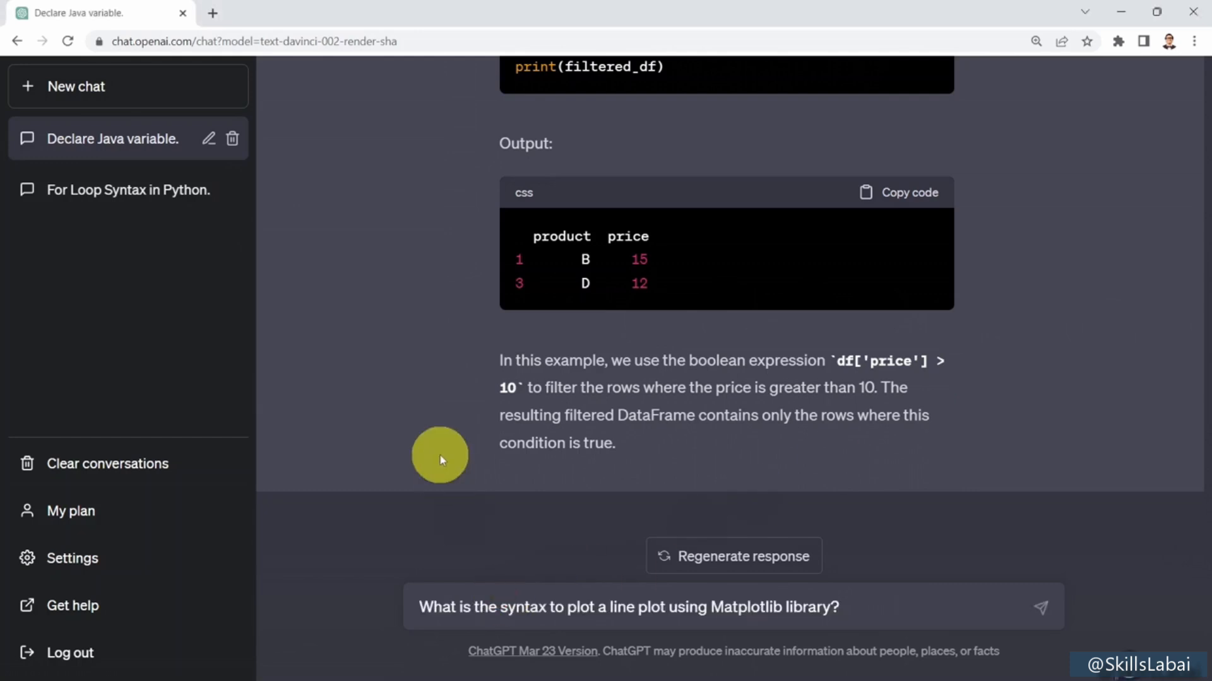
pyautogui.press('Return')
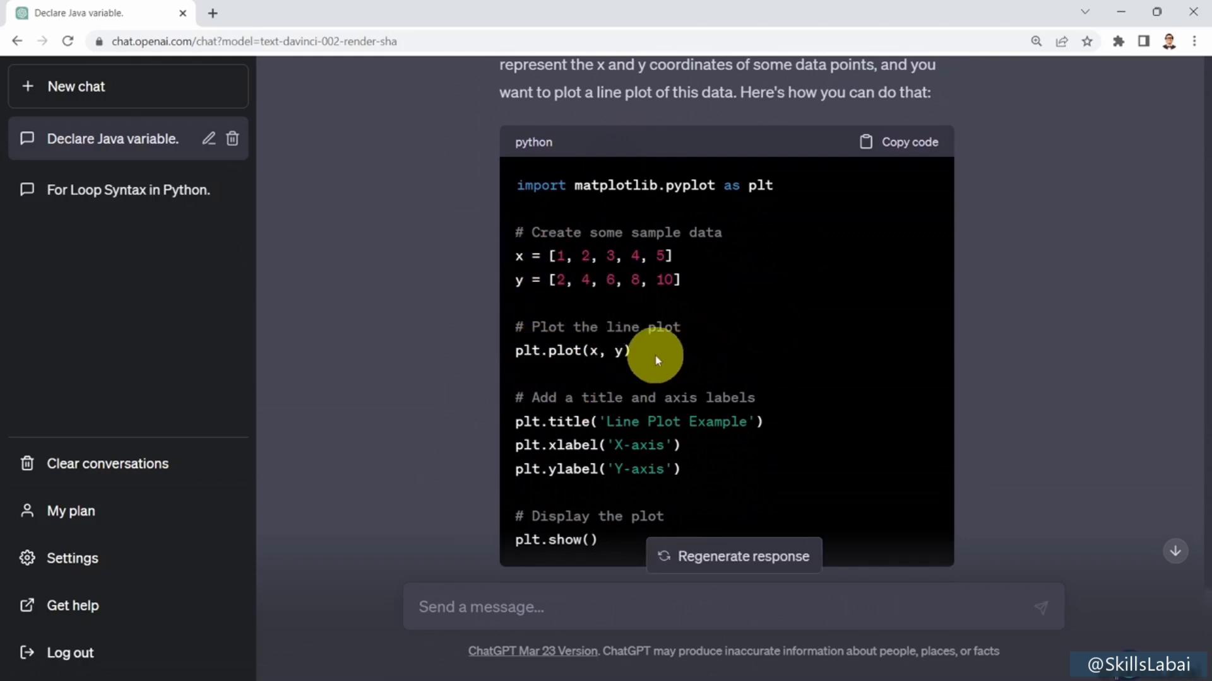
pyautogui.scroll(-3, 656, 360)
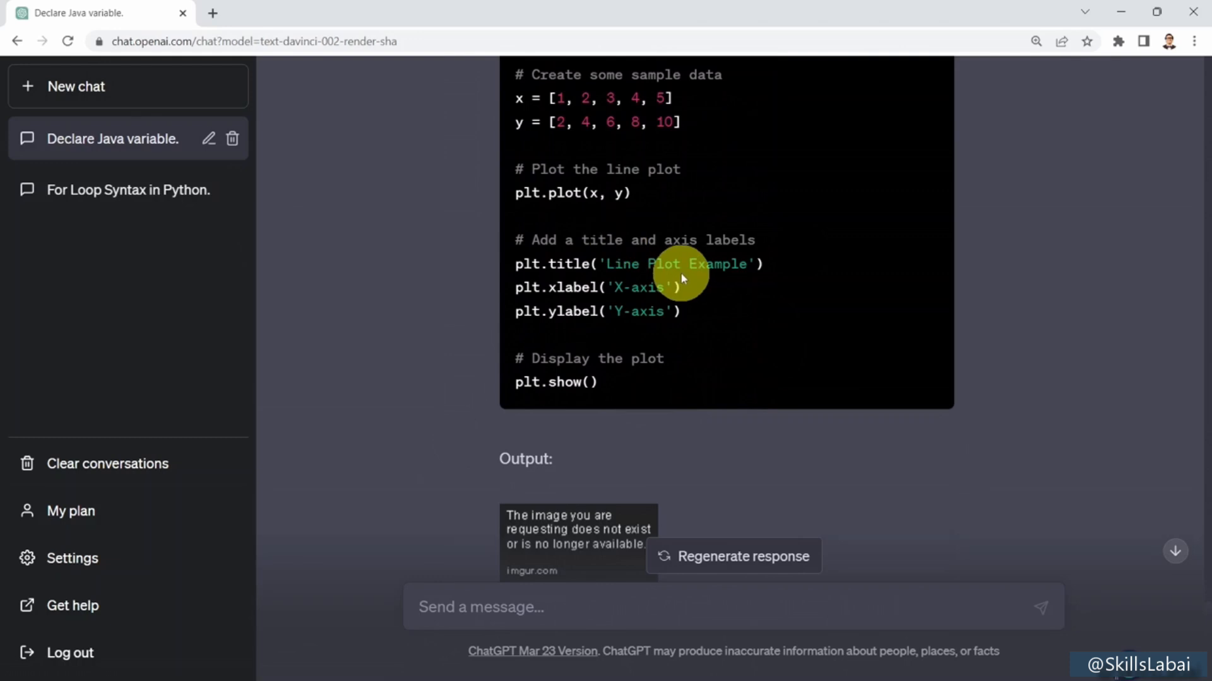
pyautogui.scroll(-5, 679, 278)
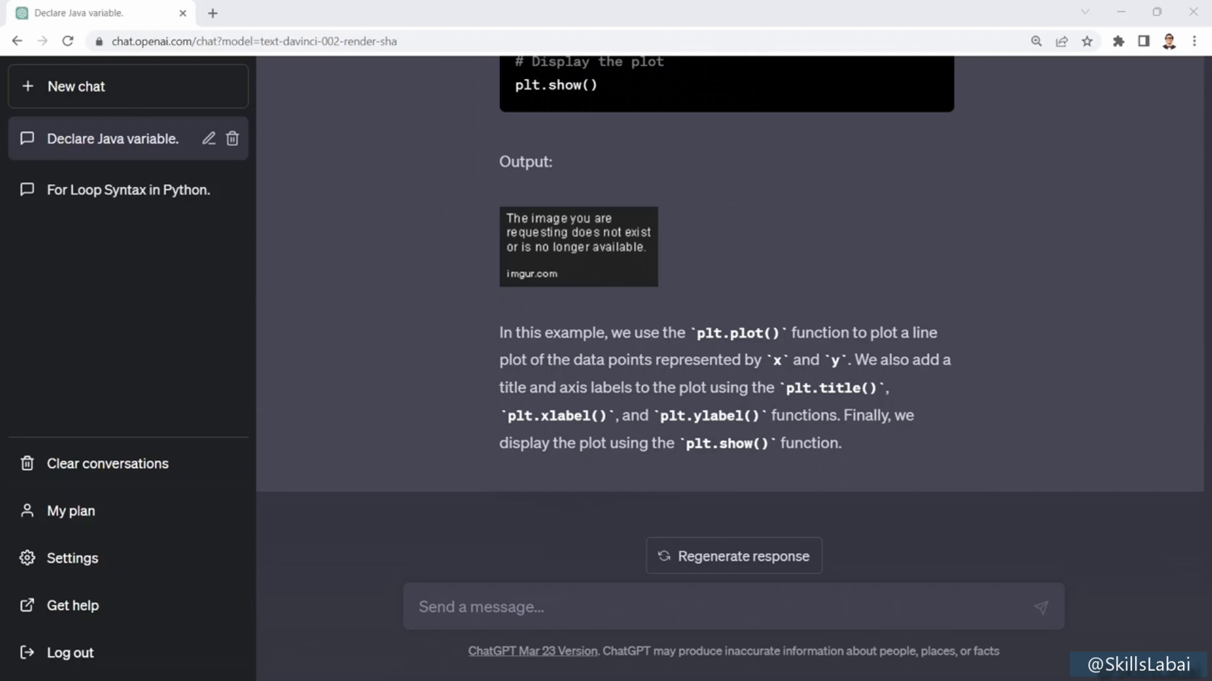
# Step: Ask "What is the syntax to plot a pairplot using Seaborn library?" and read through the answer's code examples
pyautogui.click(514, 606)
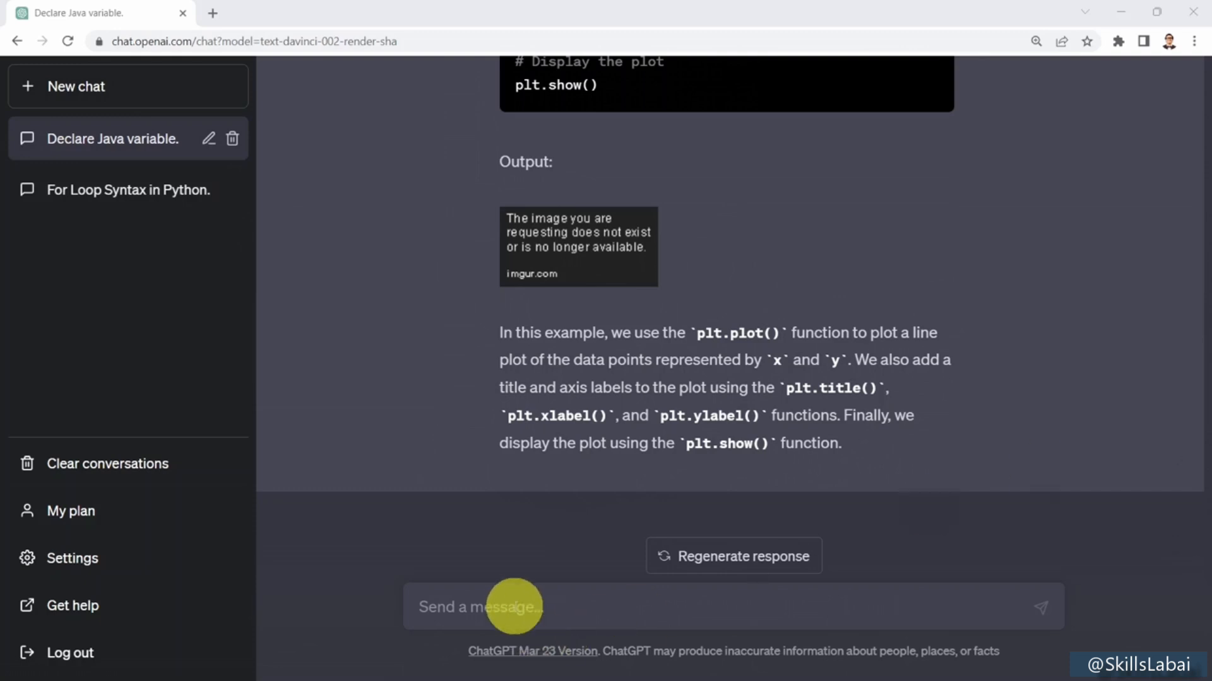
pyautogui.write('What is the syntax to plot a pairplot using Seaborn library?')
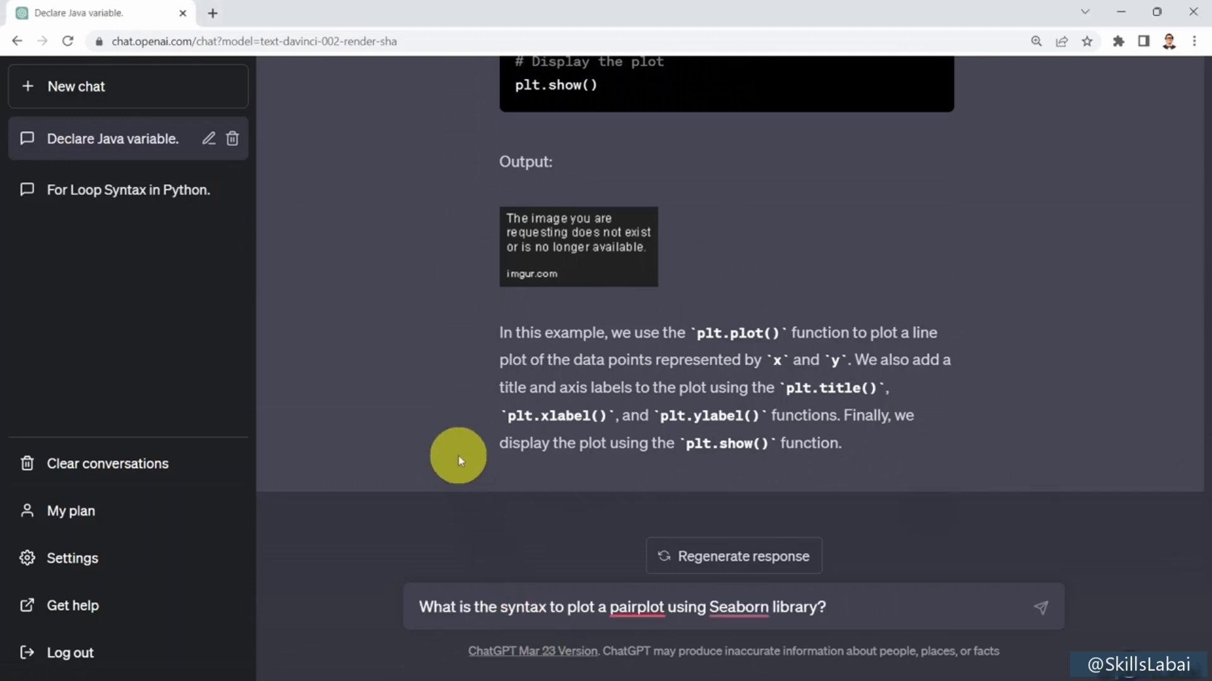
pyautogui.press('Return')
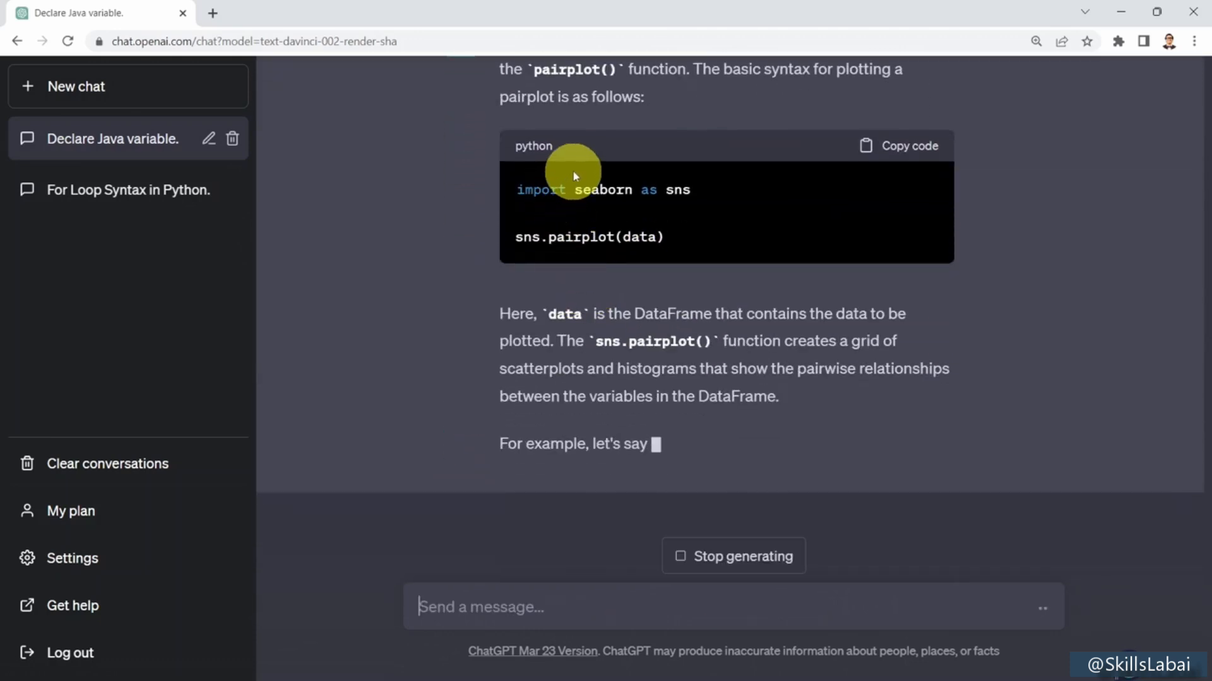
pyautogui.scroll(3, 577, 208)
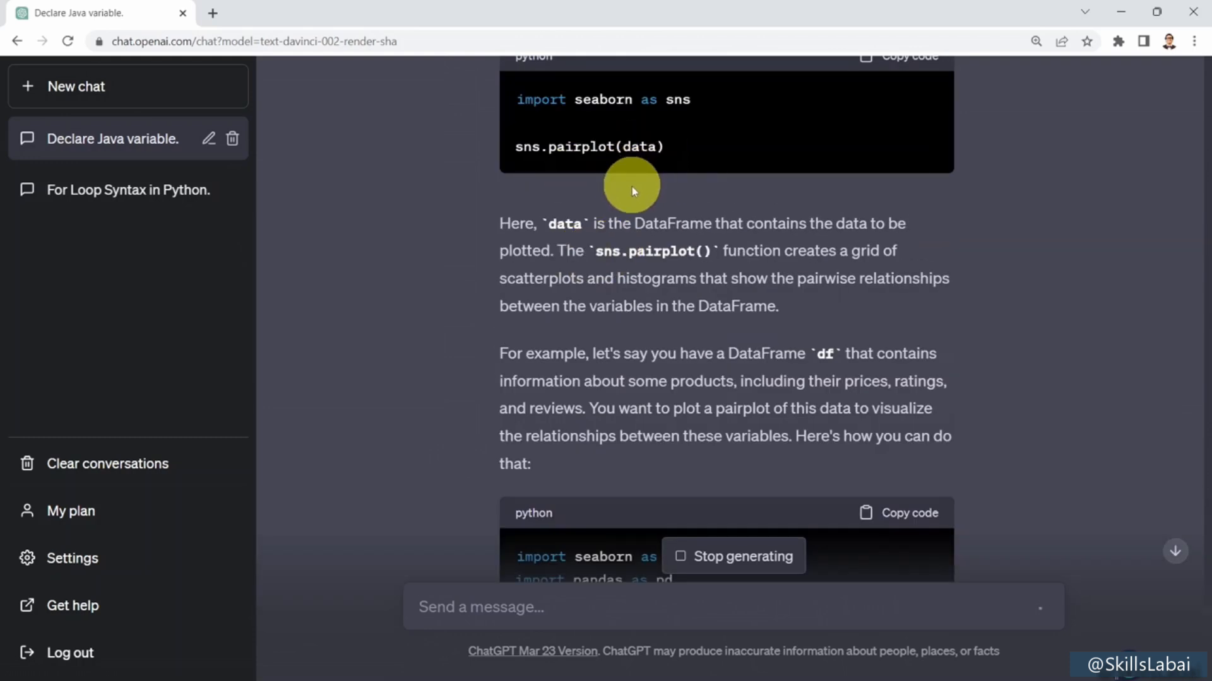
pyautogui.scroll(-5, 600, 224)
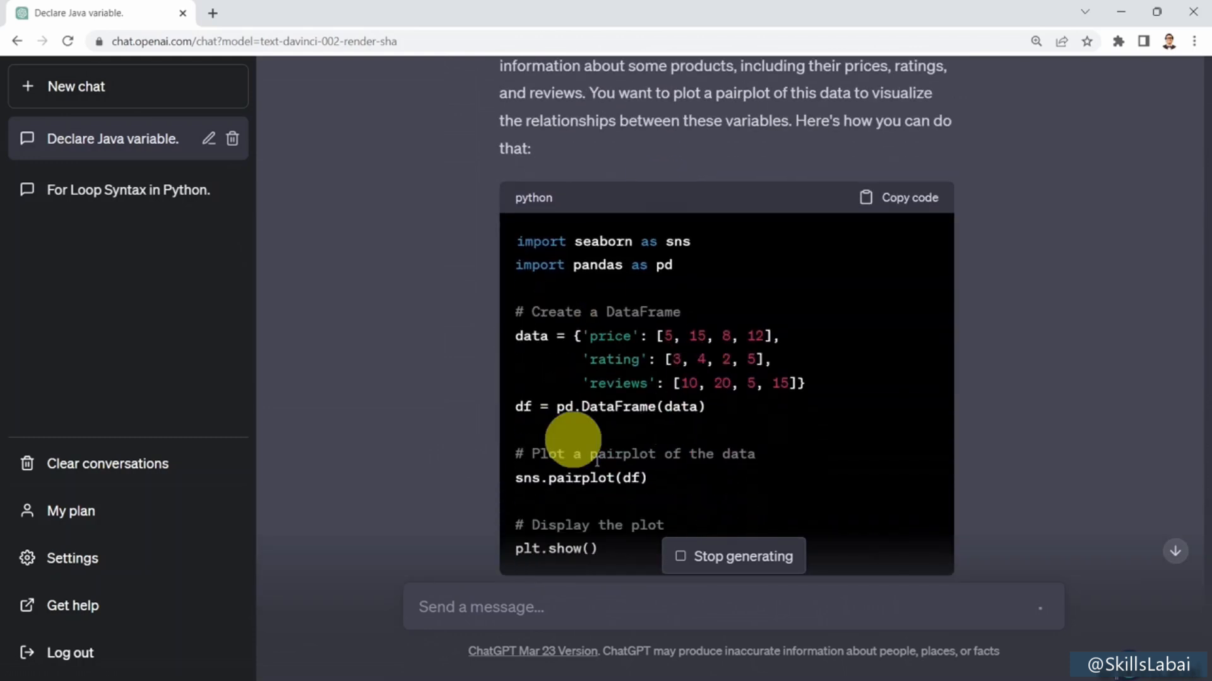
pyautogui.scroll(-1, 638, 314)
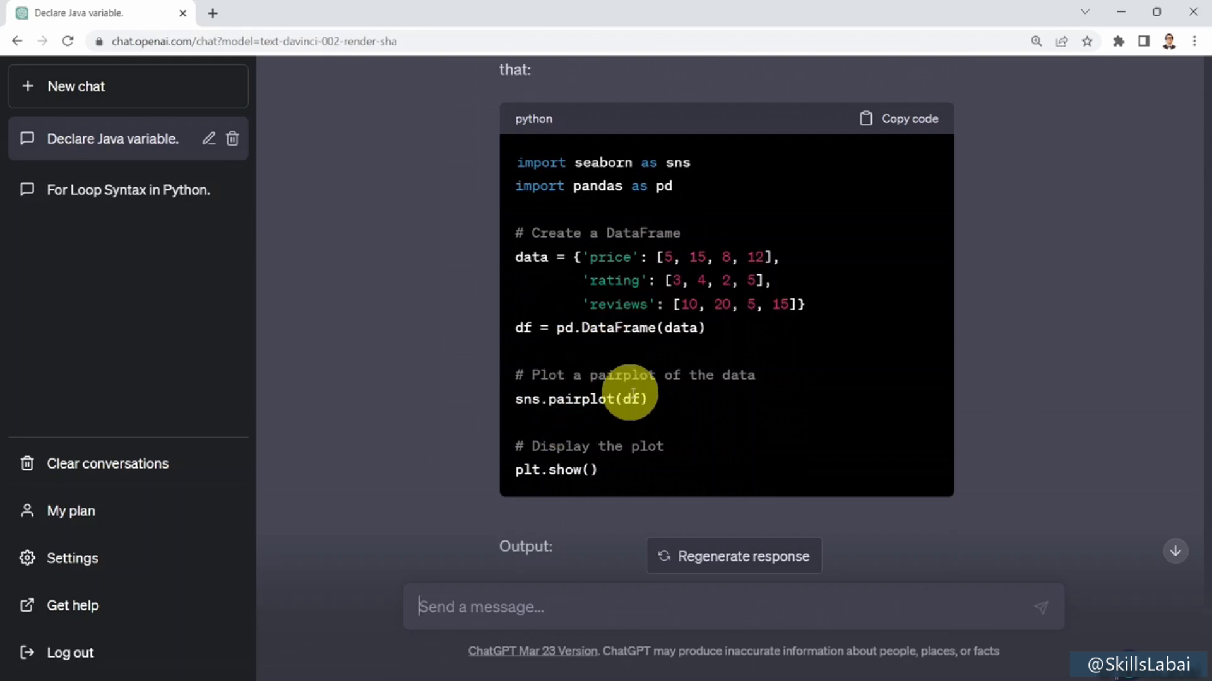
pyautogui.click(1127, 673)
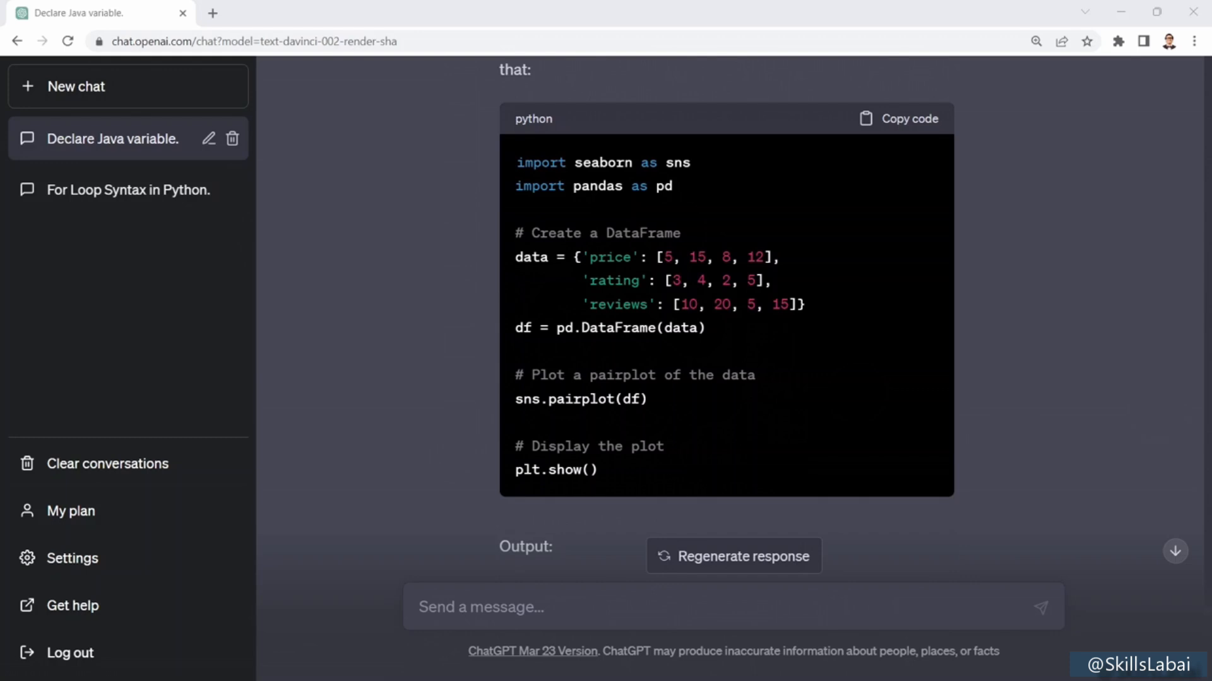
# Step: Ask "How can I make a http request in Java?" and review the answer's code and explanation
pyautogui.click(481, 610)
pyautogui.write('How can I make a http request in Java?')
pyautogui.press('Return')
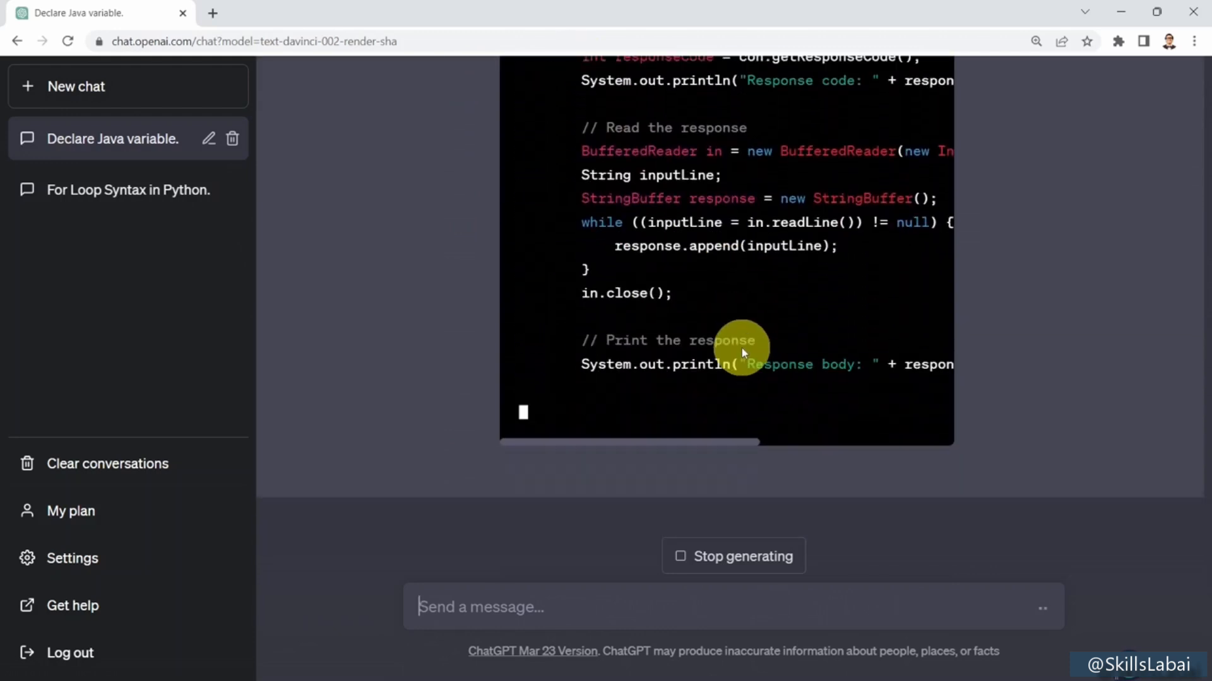
pyautogui.scroll(5, 879, 256)
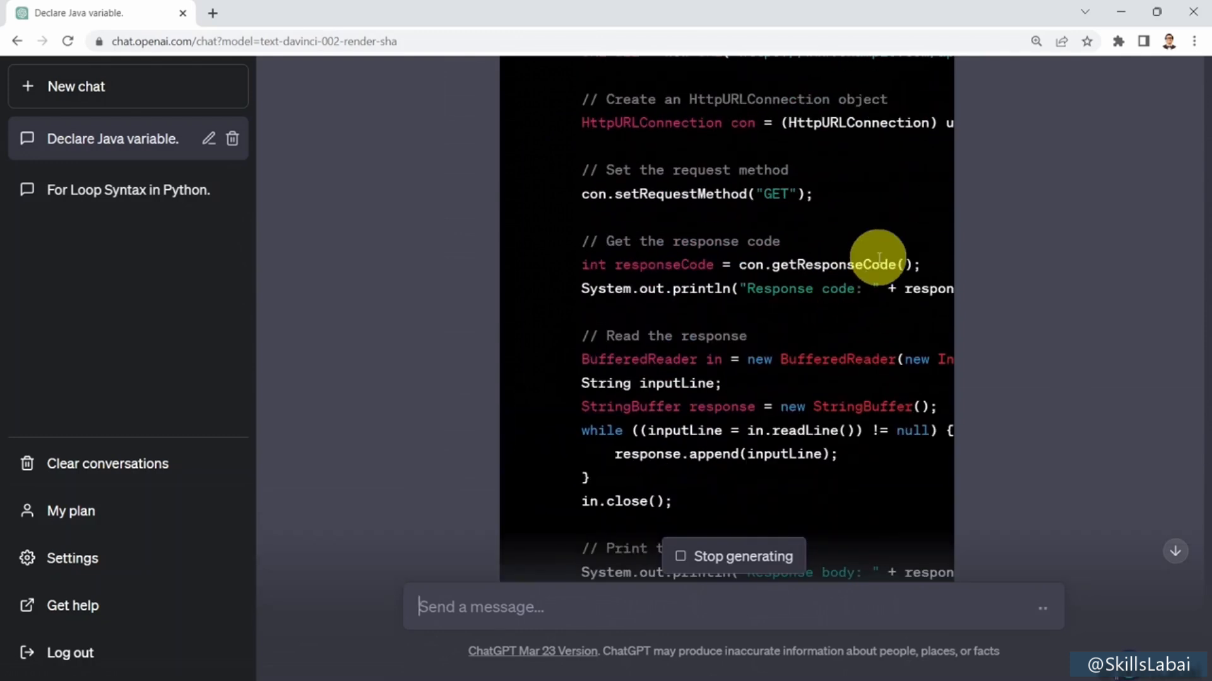
pyautogui.scroll(-8, 703, 244)
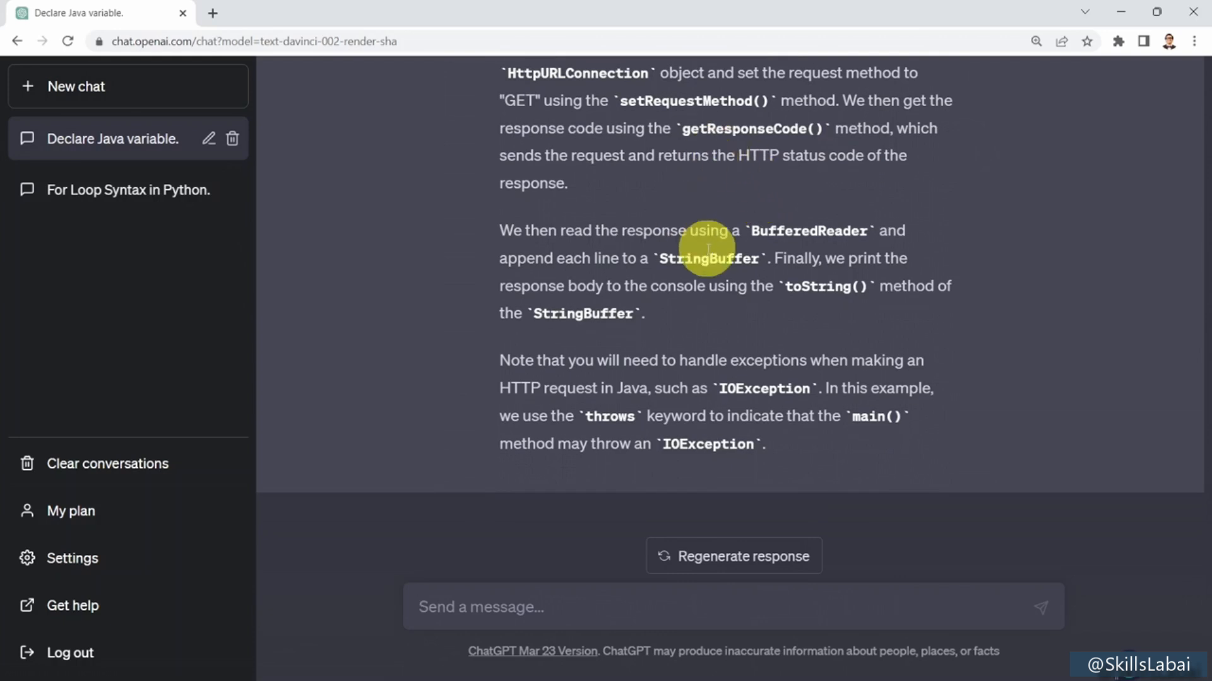
pyautogui.scroll(1, 709, 248)
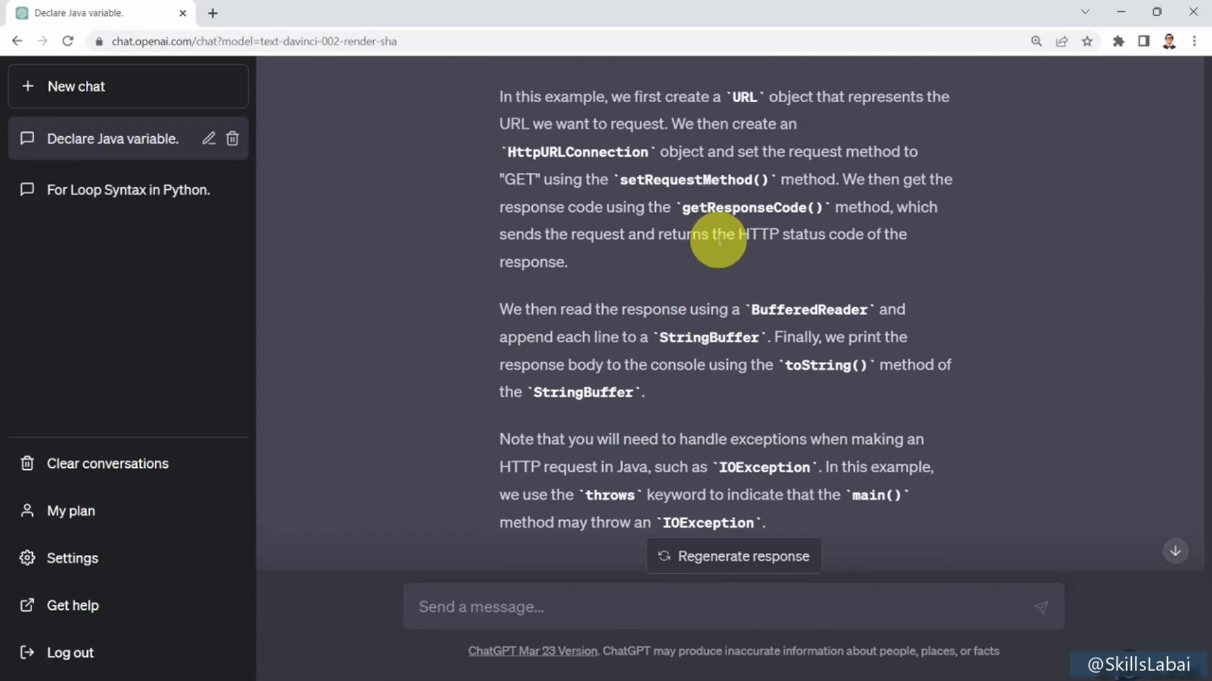
pyautogui.scroll(-1, 693, 279)
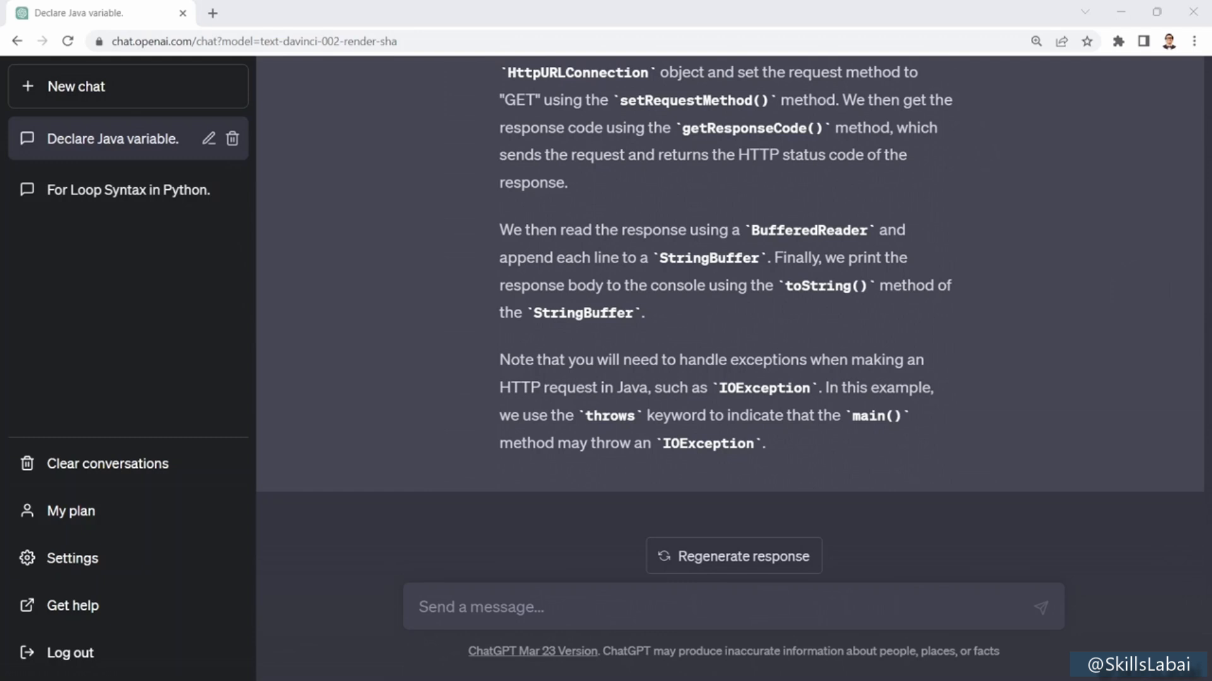
# Step: Ask "Pretend that you are a python professor, teach me the concept of variable assignment and data types"
pyautogui.click(487, 607)
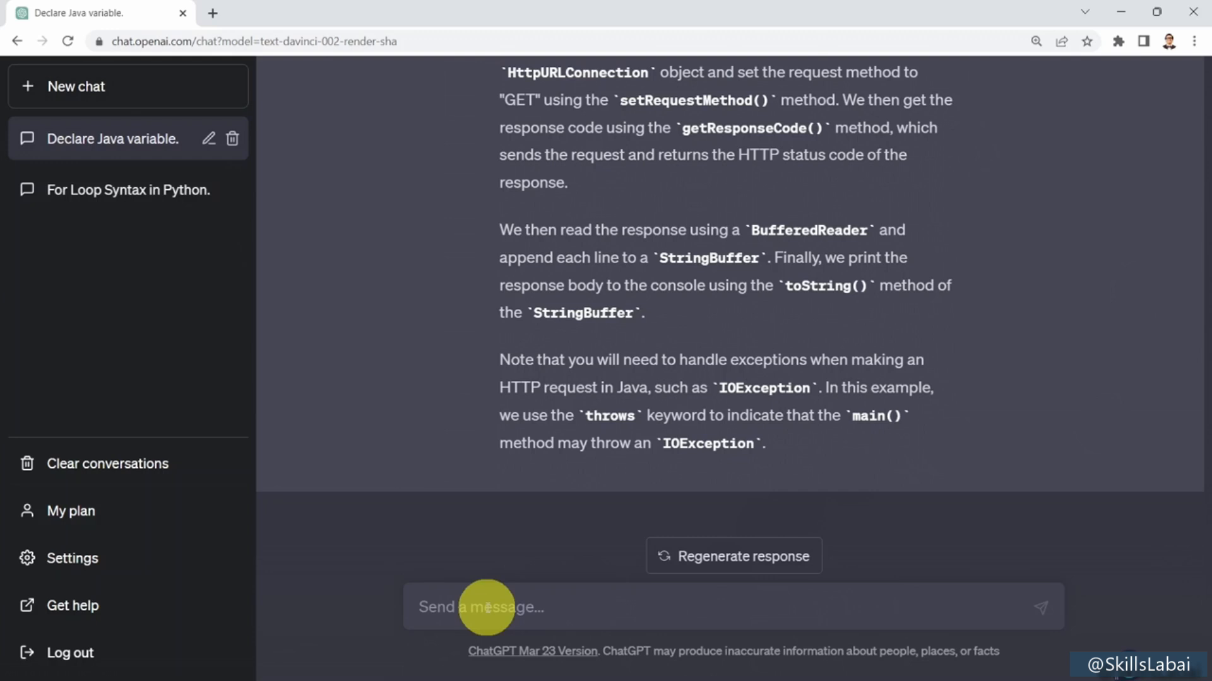
pyautogui.click(486, 607)
pyautogui.write('Pretend that you are a python professor, teach me the concept of variable assignment and data types')
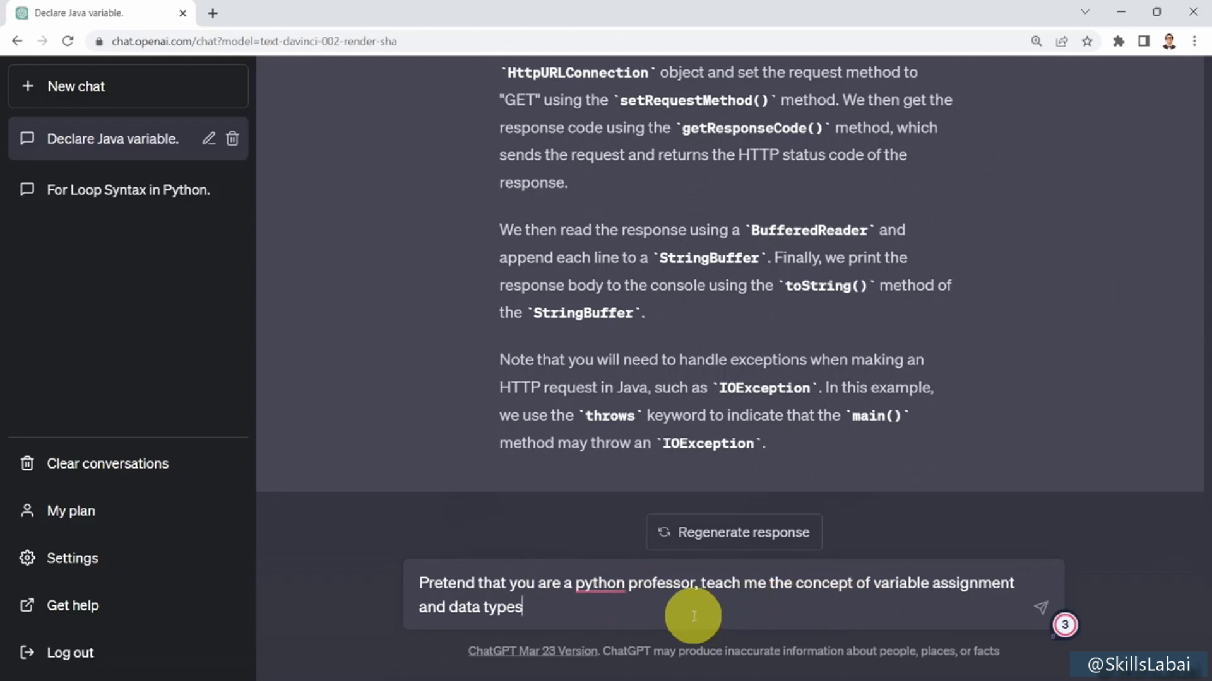
pyautogui.press('Return')
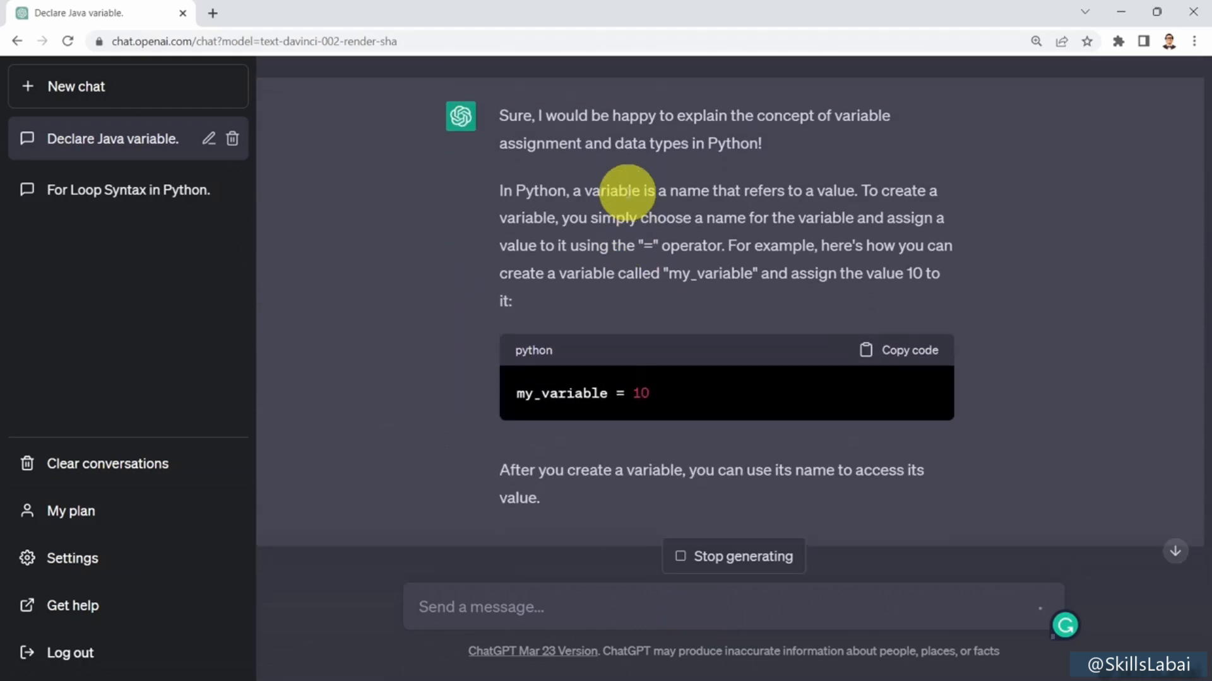
# Step: Read through the professor-style answer, covering variable assignment, printing, built-in data types, the type() function and type conversion
pyautogui.scroll(2, 625, 196)
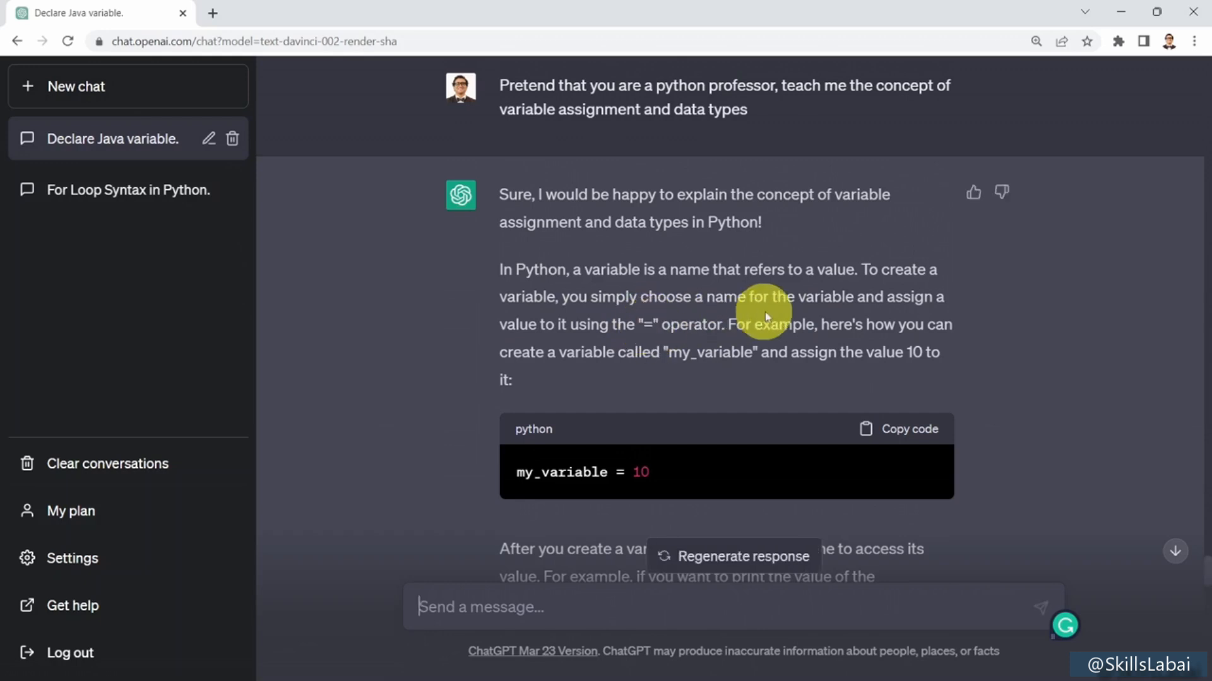
pyautogui.scroll(-1, 789, 321)
pyautogui.scroll(-2, 776, 313)
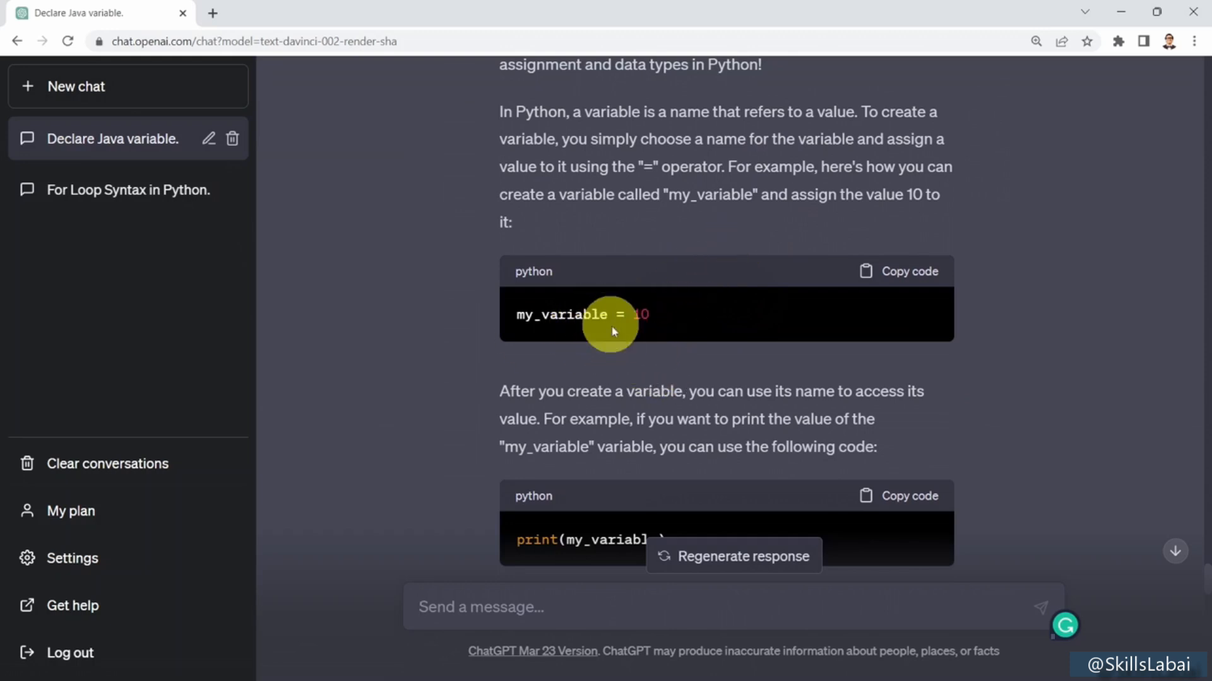
pyautogui.scroll(-3, 680, 318)
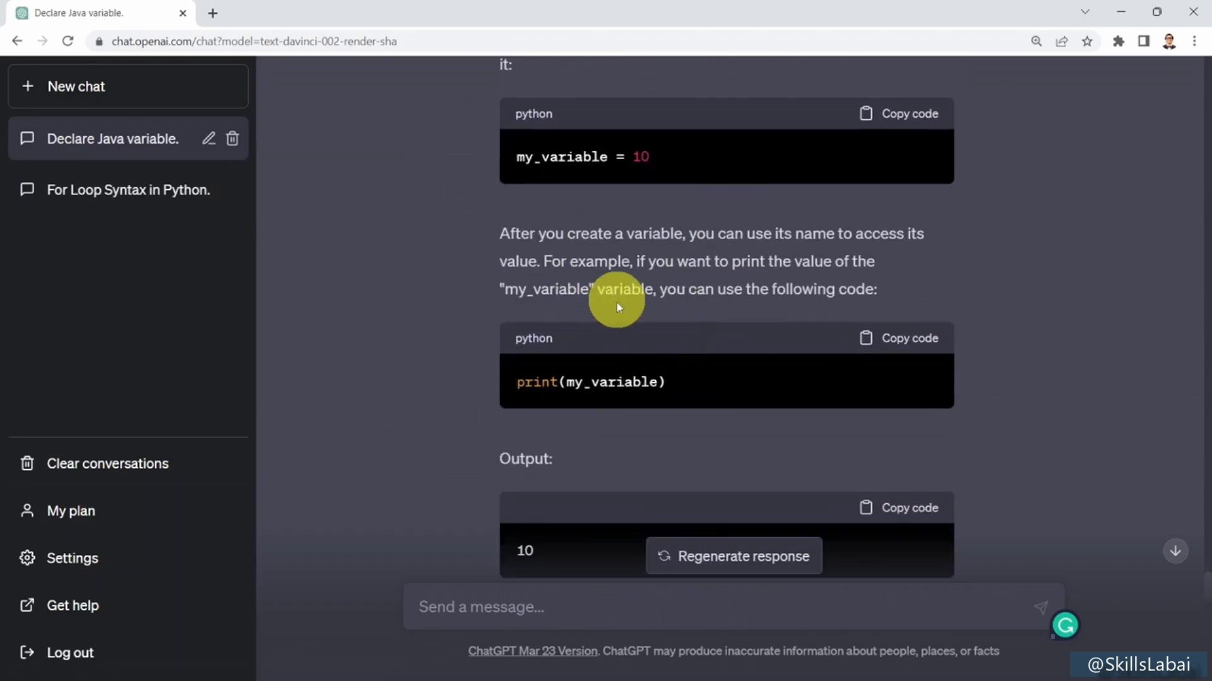
pyautogui.scroll(-1, 593, 345)
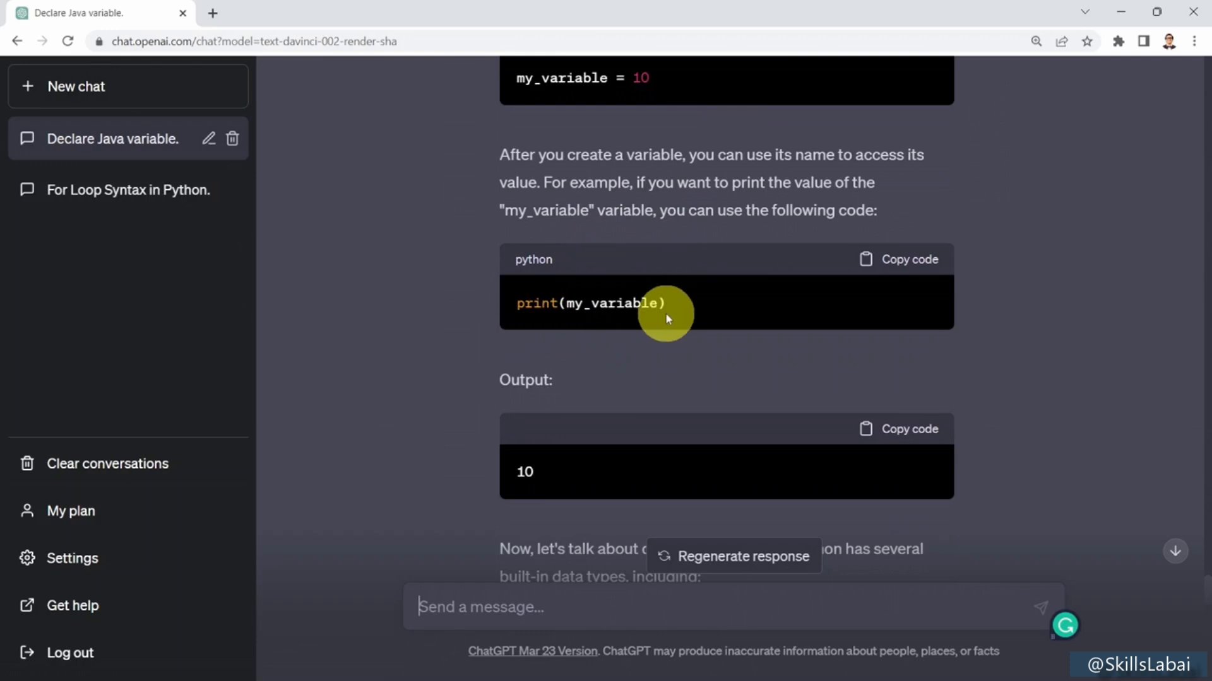
pyautogui.scroll(-2, 665, 313)
pyautogui.scroll(-2, 573, 297)
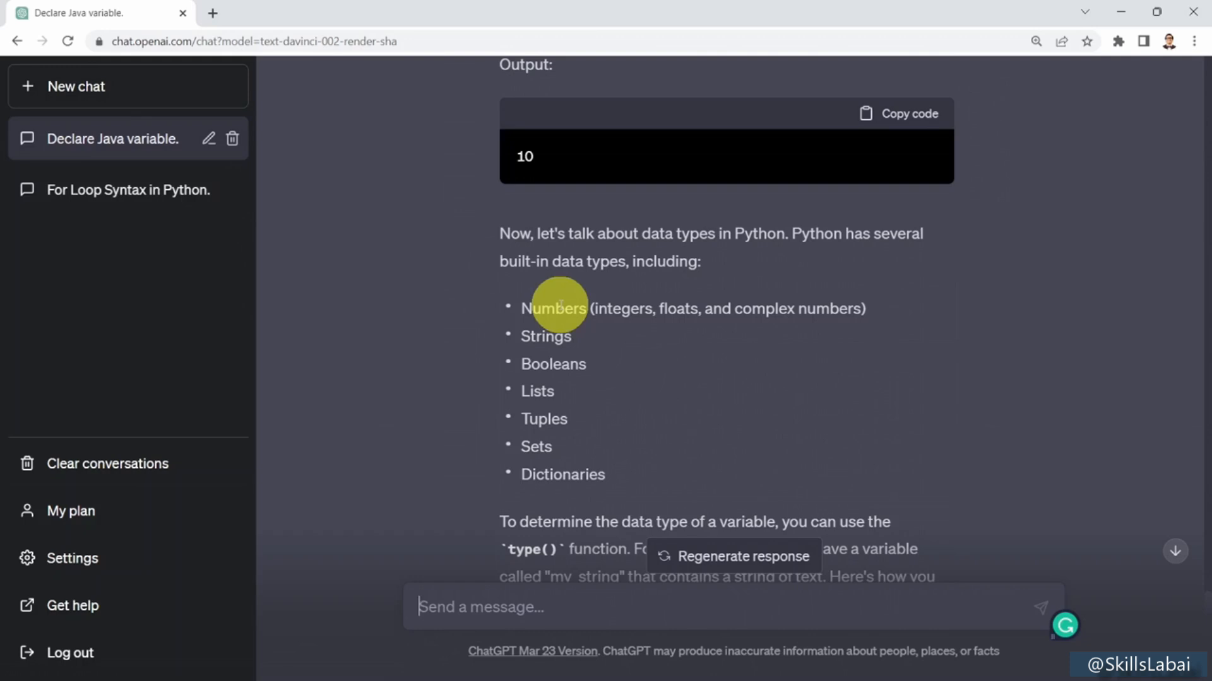
pyautogui.scroll(-1, 552, 313)
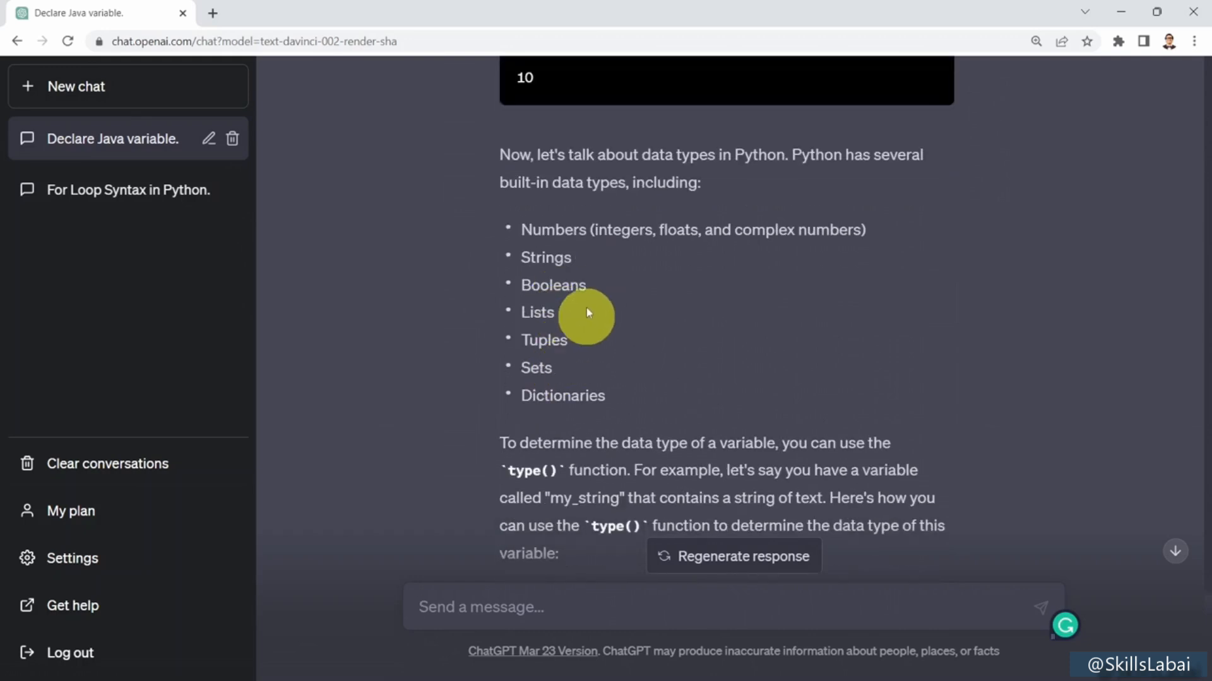
pyautogui.scroll(-2, 598, 380)
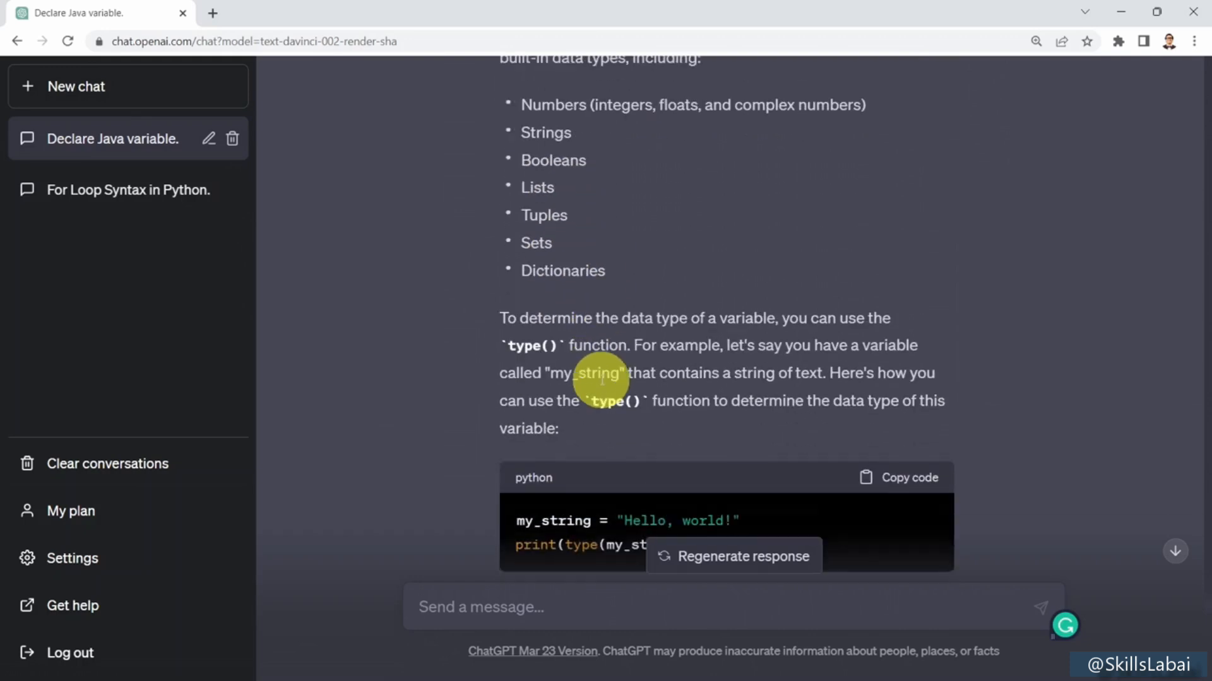
pyautogui.scroll(-2, 600, 369)
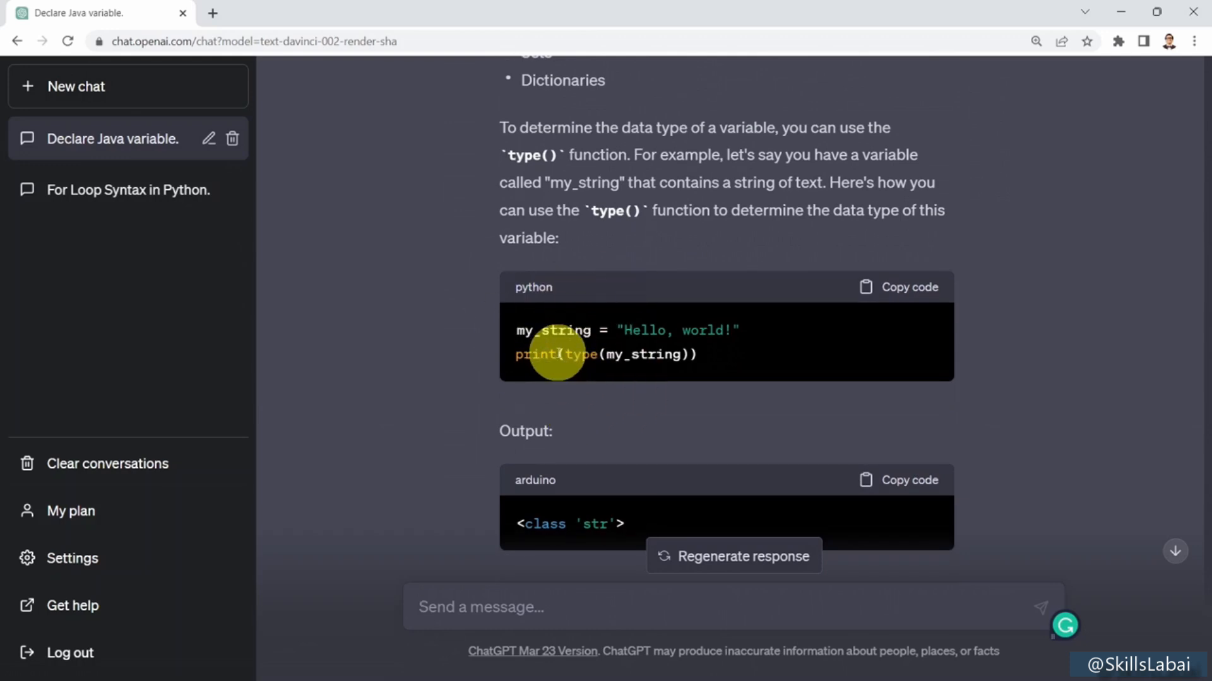
pyautogui.scroll(-6, 567, 355)
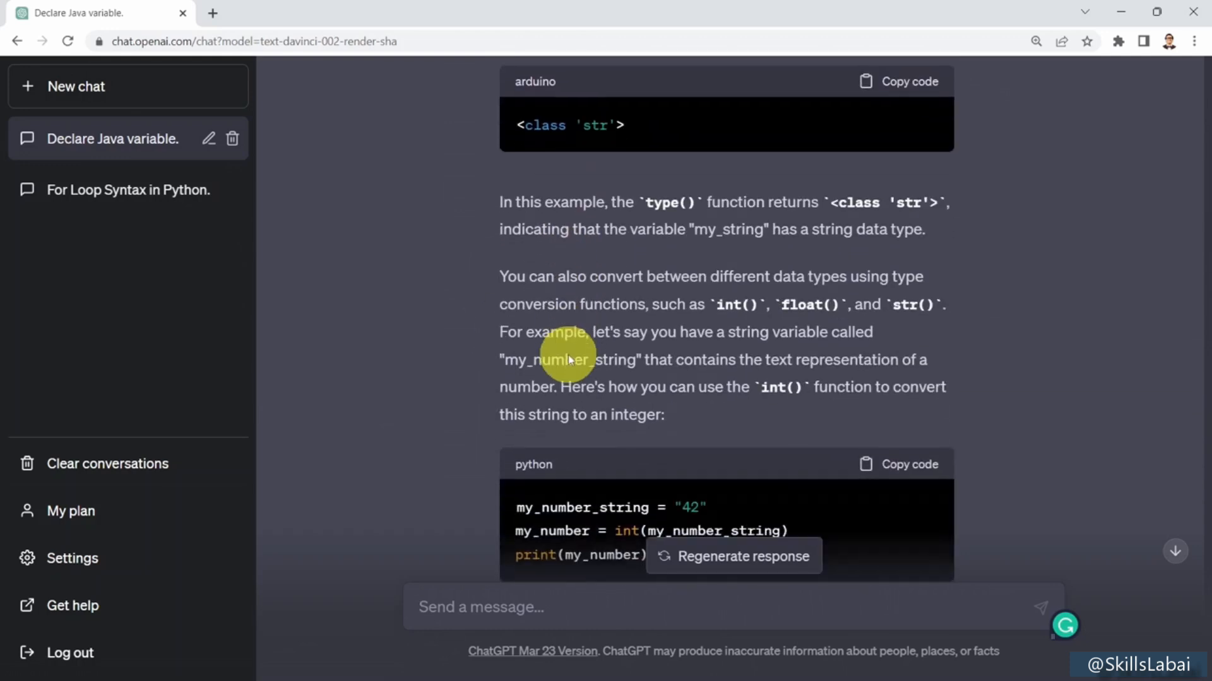
pyautogui.scroll(-4, 568, 355)
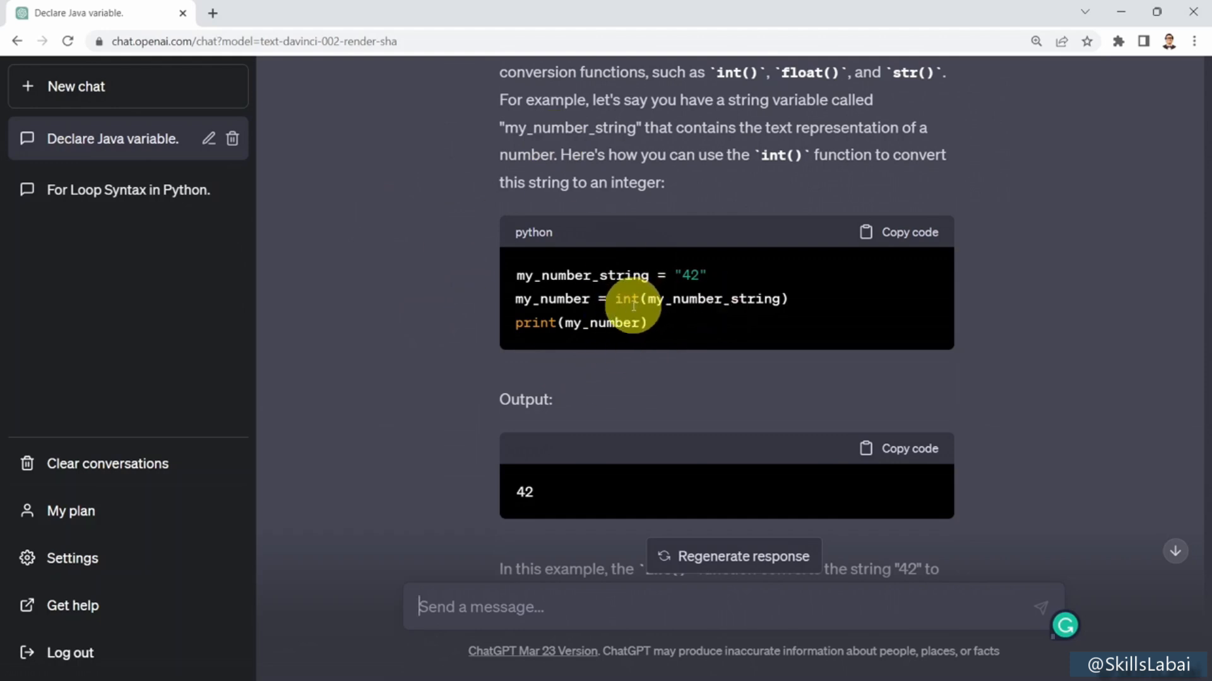
pyautogui.scroll(3, 633, 305)
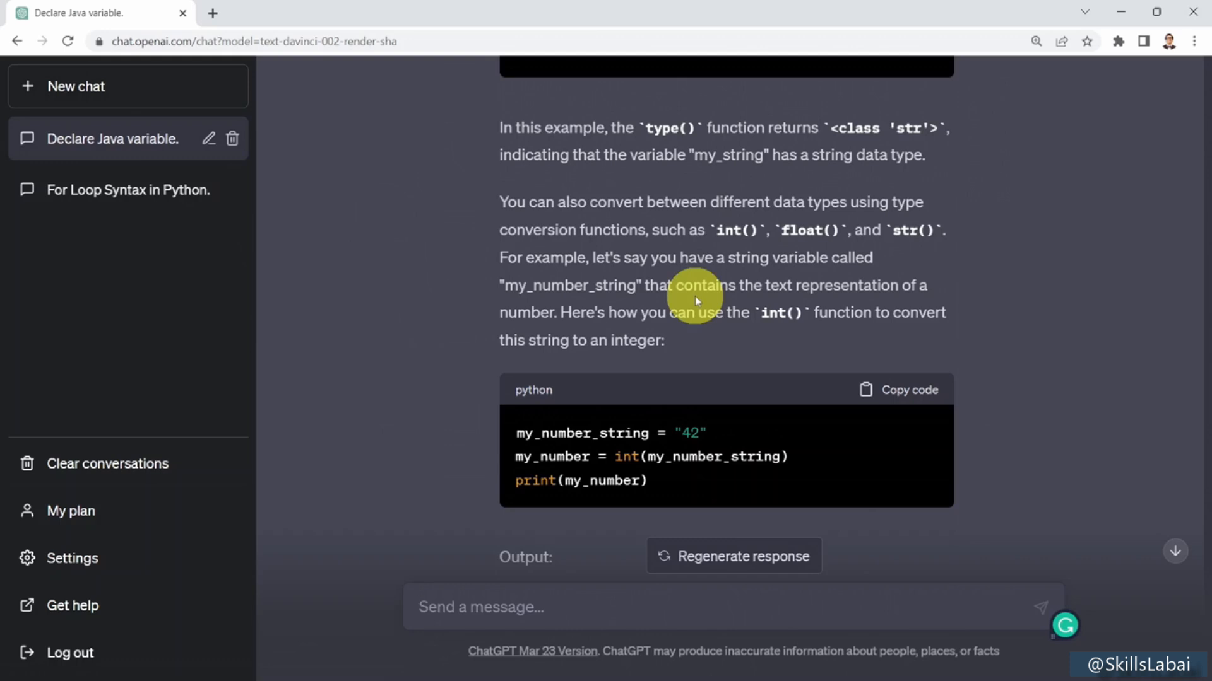
pyautogui.scroll(-5, 695, 296)
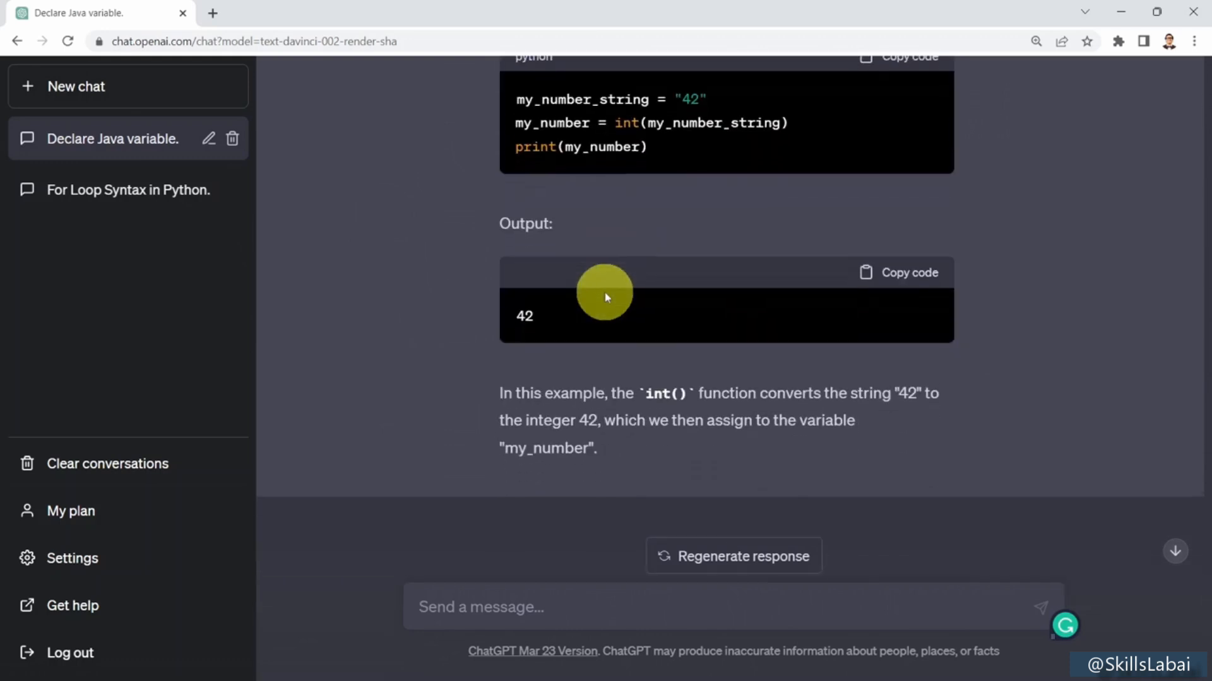
# Step: Ask "I didn't understand this, can you explain it in simpler terms?" and read through the new explanation
pyautogui.click(535, 608)
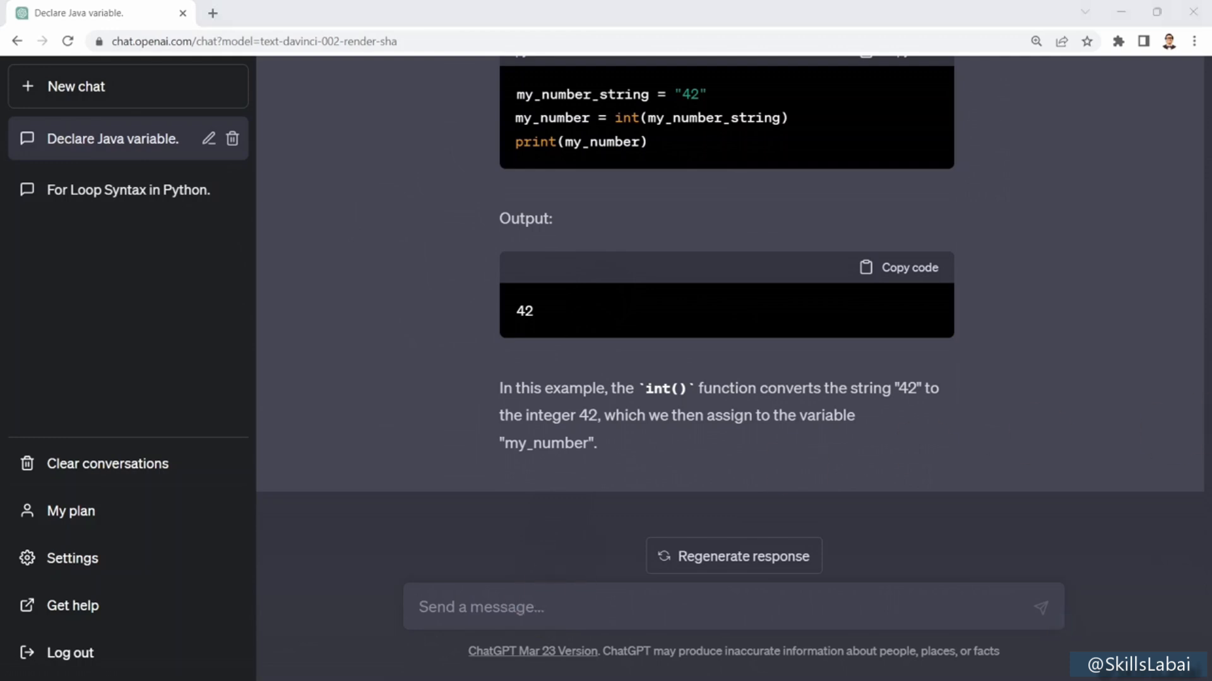
pyautogui.click(427, 609)
pyautogui.write("I didn't understand this, can you explain it in simpler terms?")
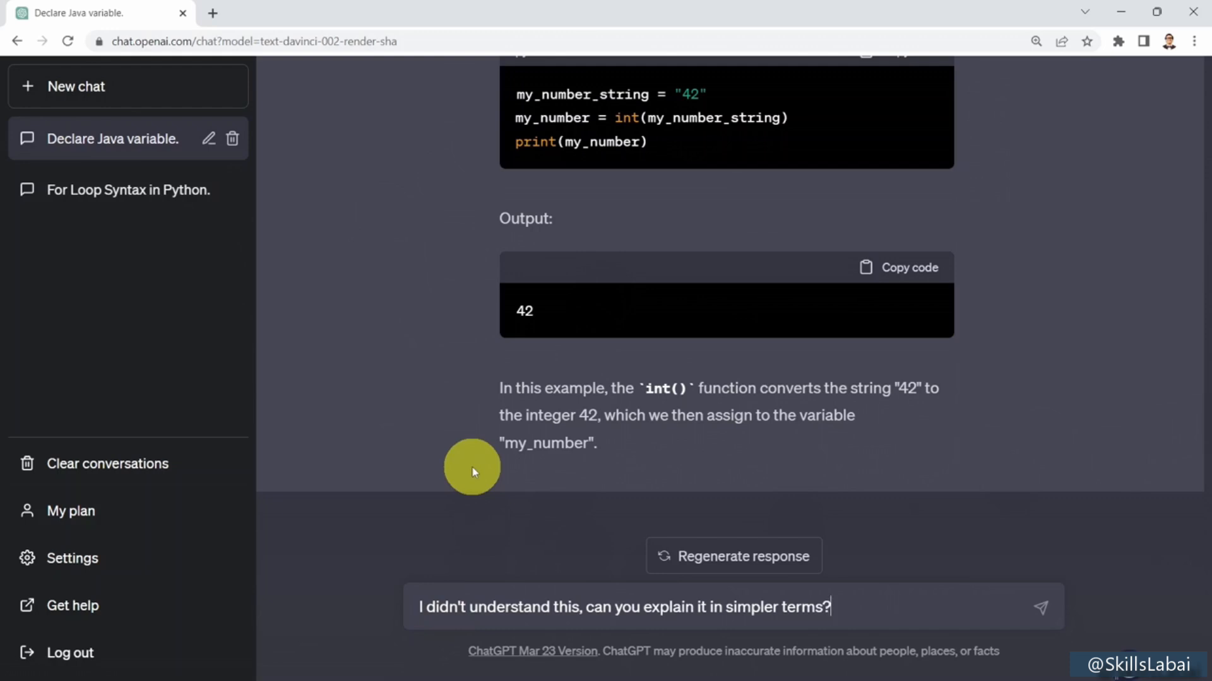
pyautogui.press('Return')
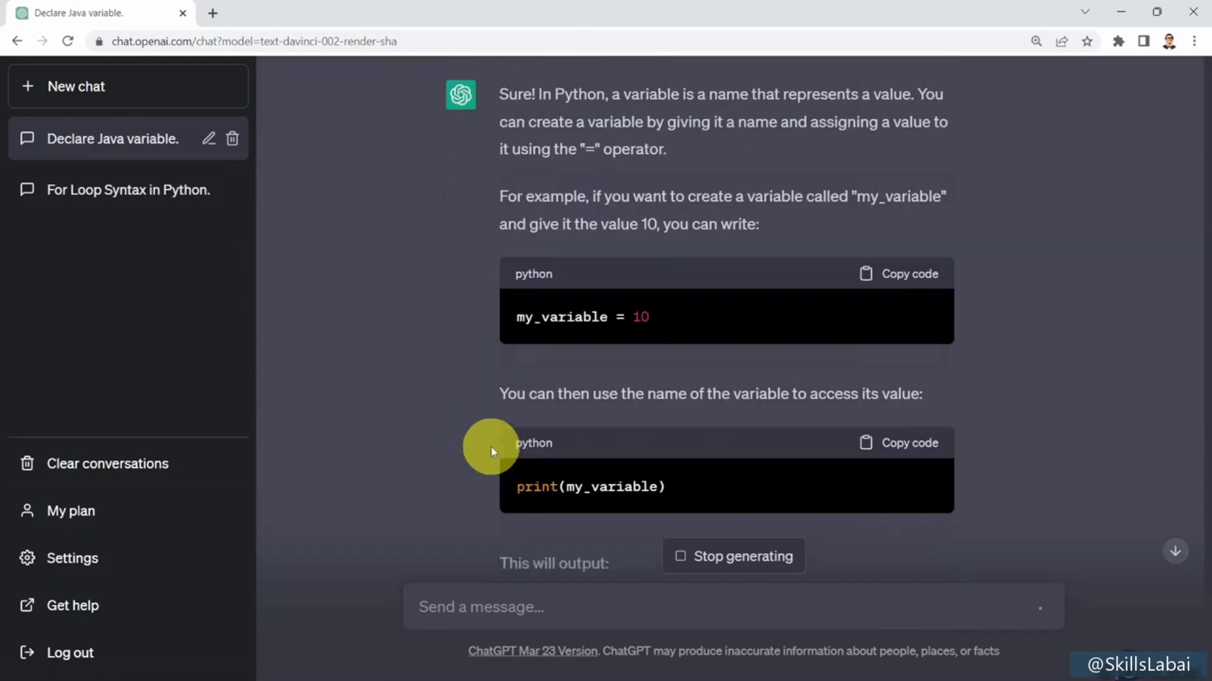
pyautogui.scroll(1, 490, 452)
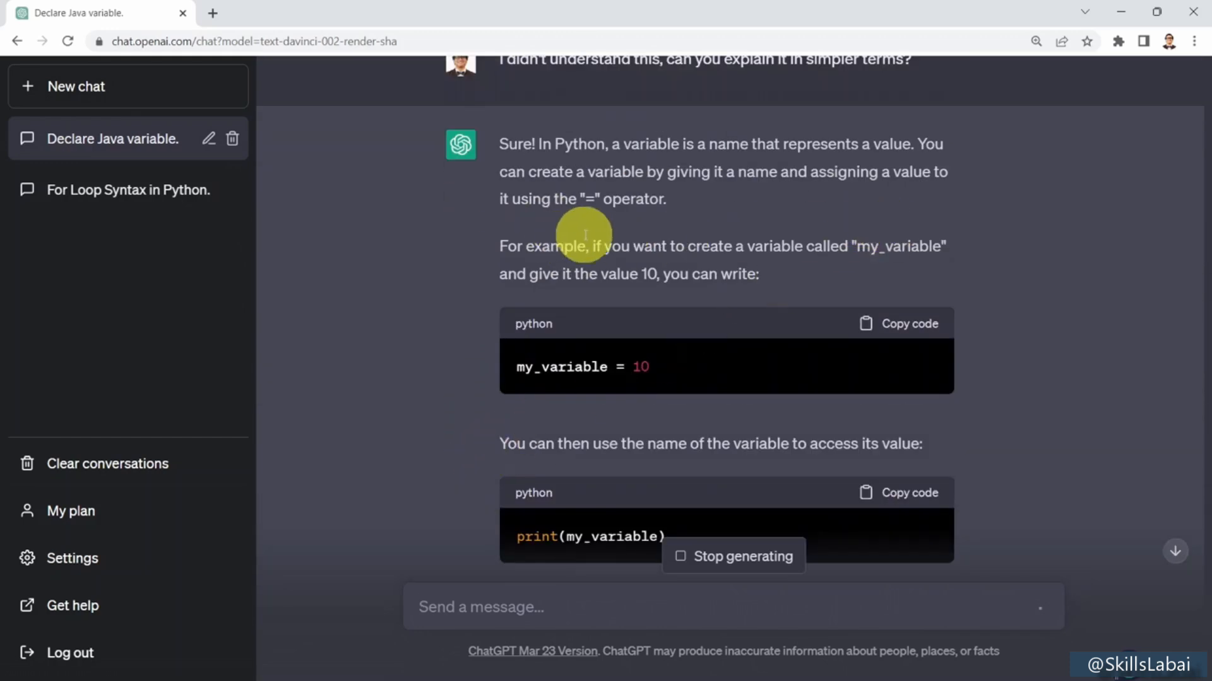
pyautogui.scroll(-5, 616, 232)
pyautogui.scroll(-9, 557, 295)
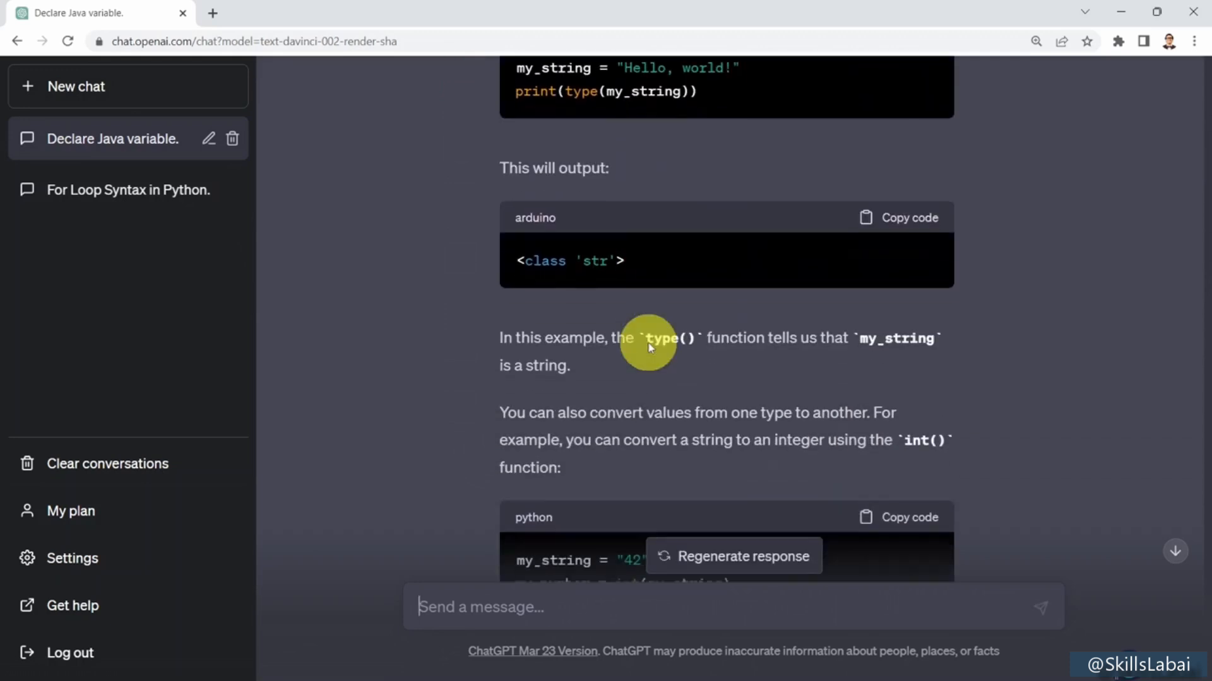
pyautogui.scroll(-7, 649, 346)
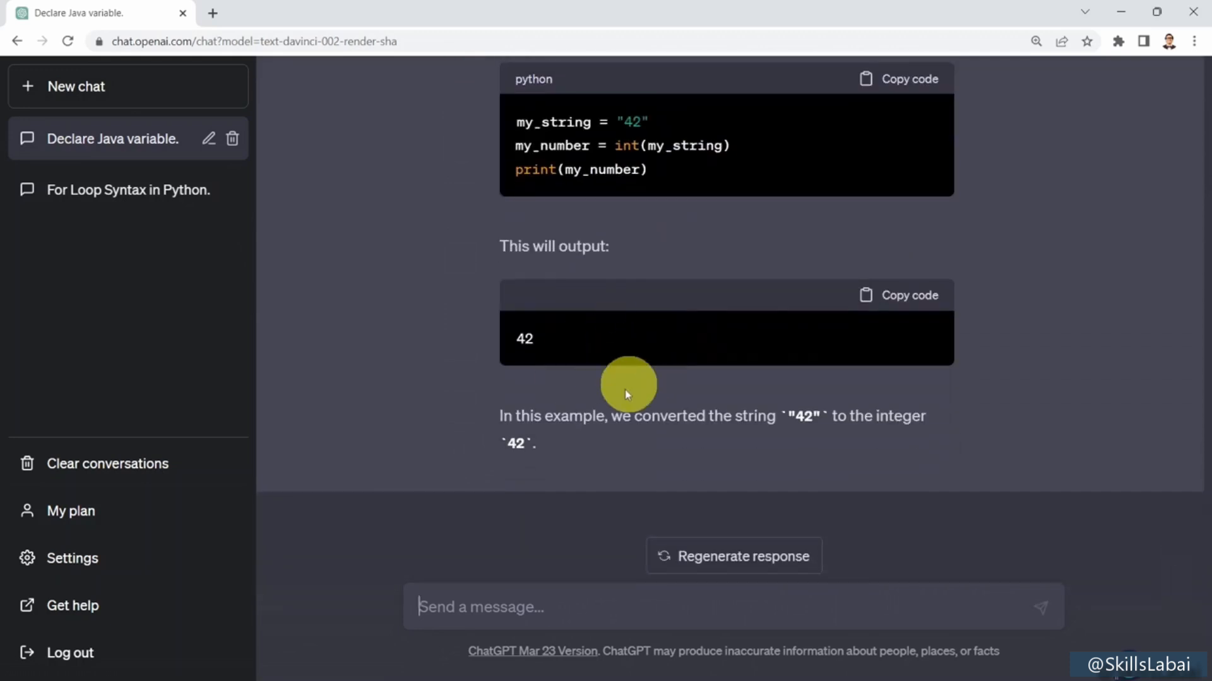
# Step: Ask "can you explain the same concept to a 10 years old" and read through the answer's examples to the end
pyautogui.click(553, 610)
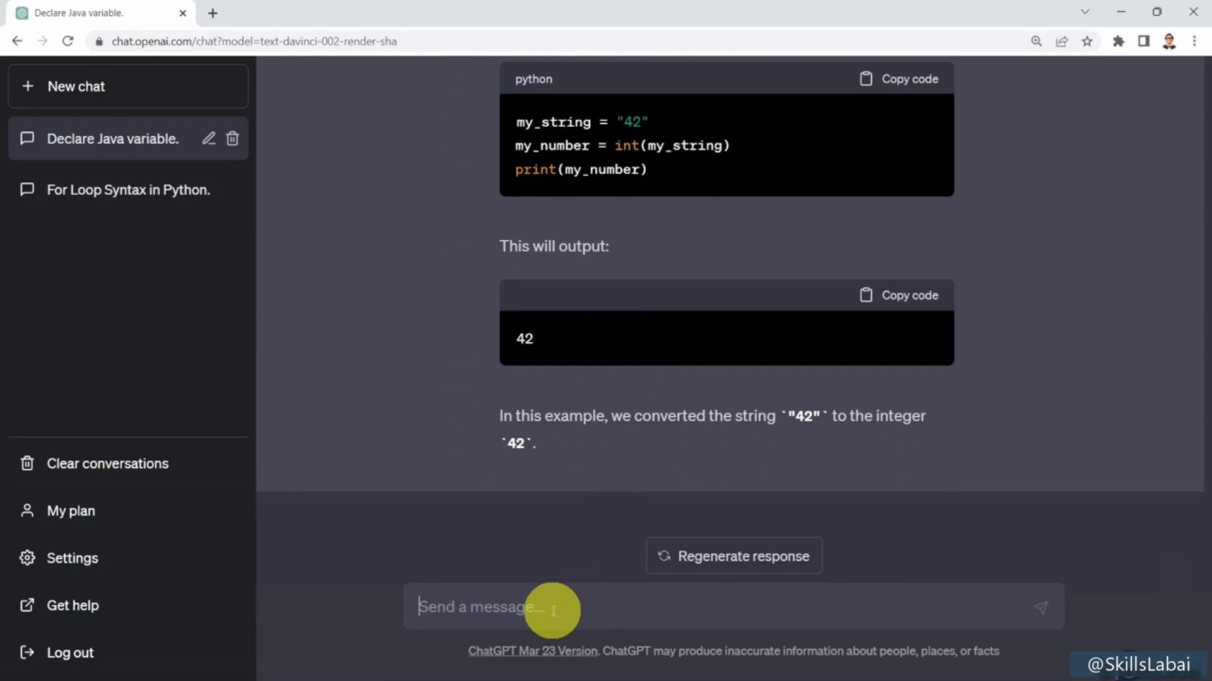
pyautogui.write('can you explain the same')
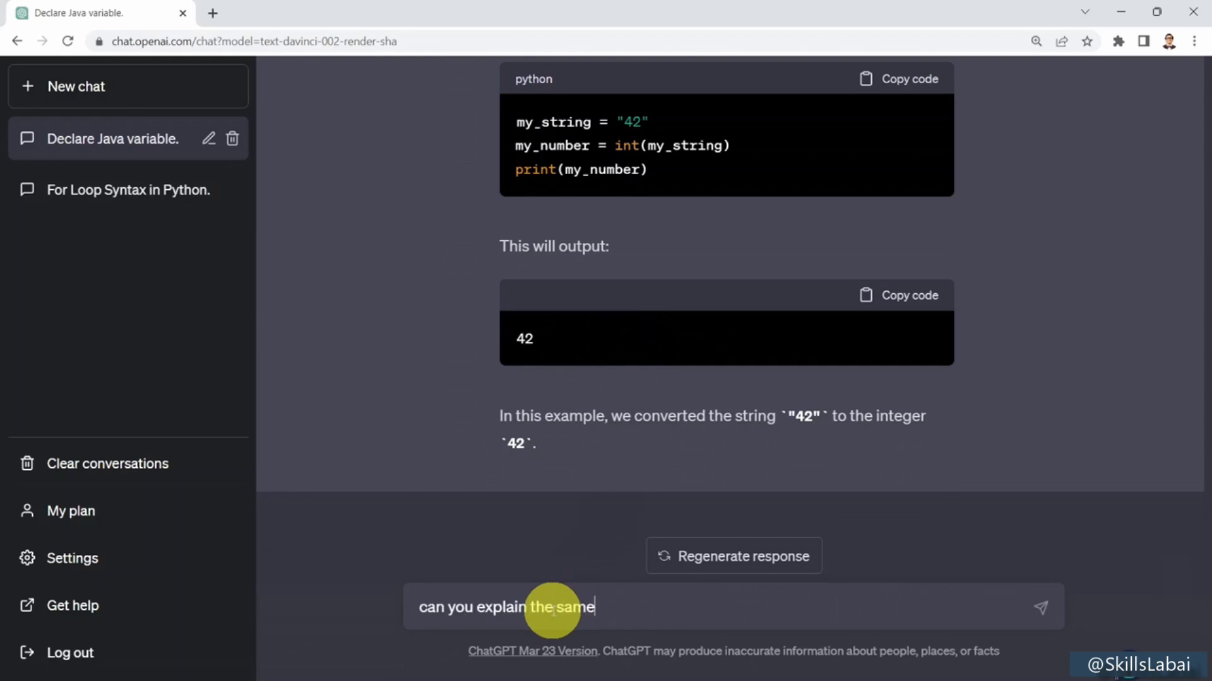
pyautogui.write(' concept to ')
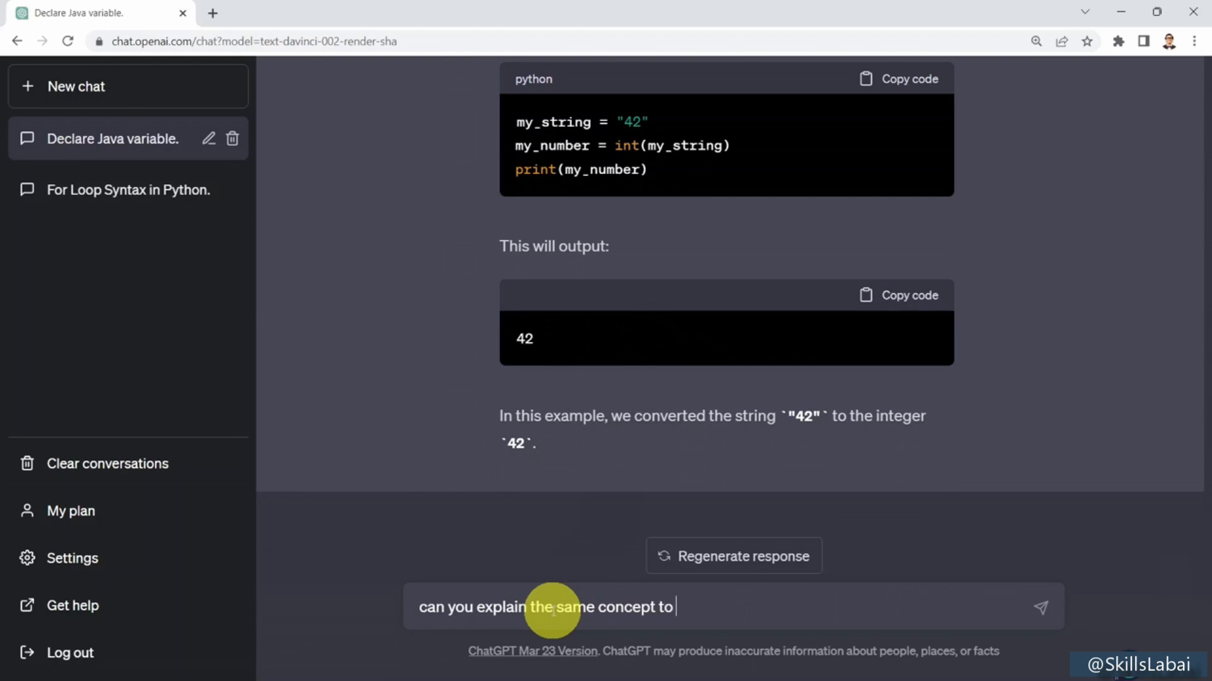
pyautogui.write('a 10 years old')
pyautogui.press('Return')
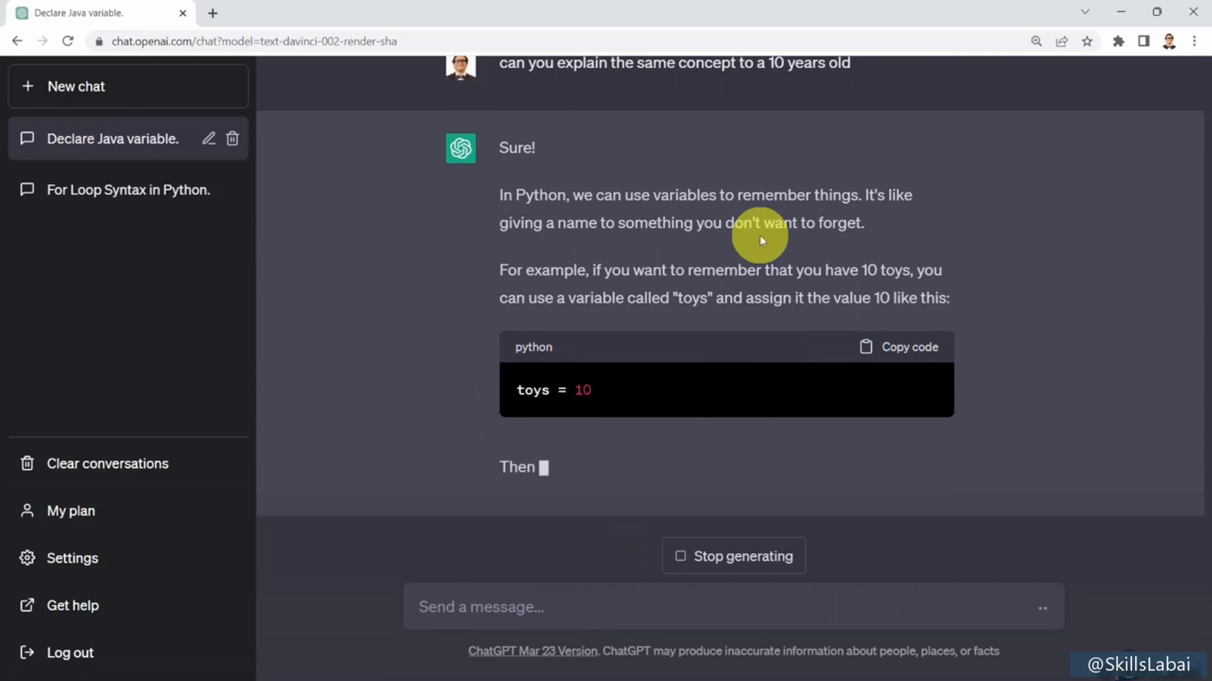
pyautogui.scroll(1, 745, 227)
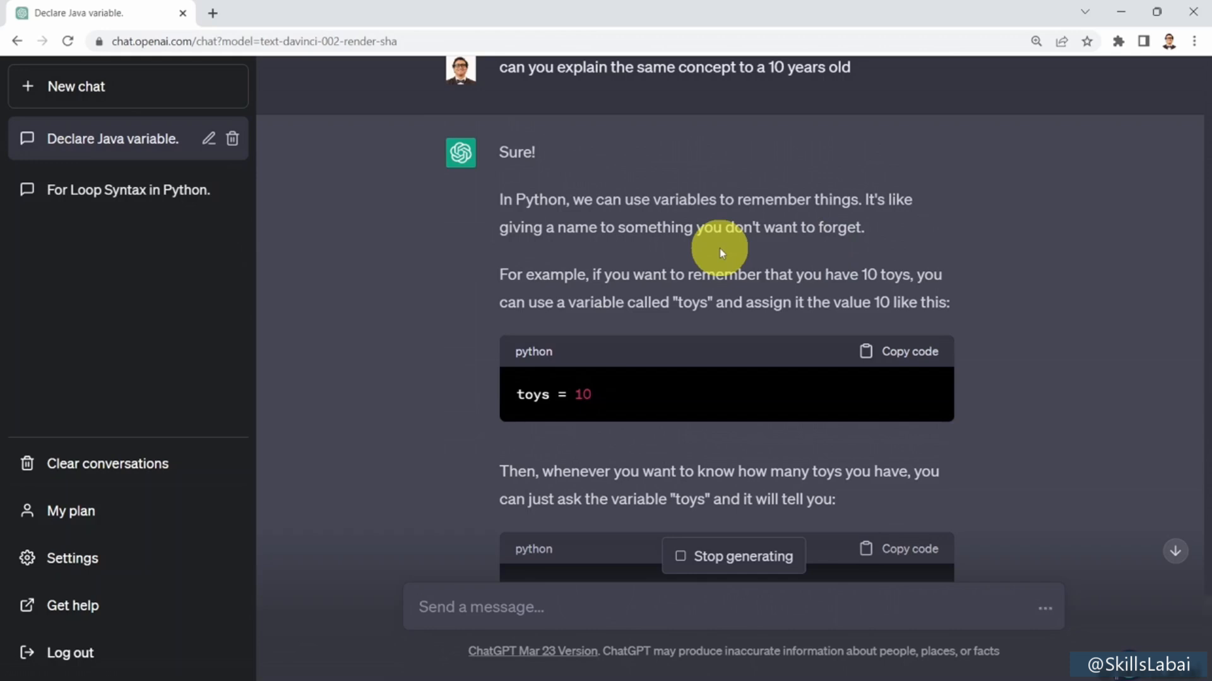
pyautogui.scroll(-3, 645, 266)
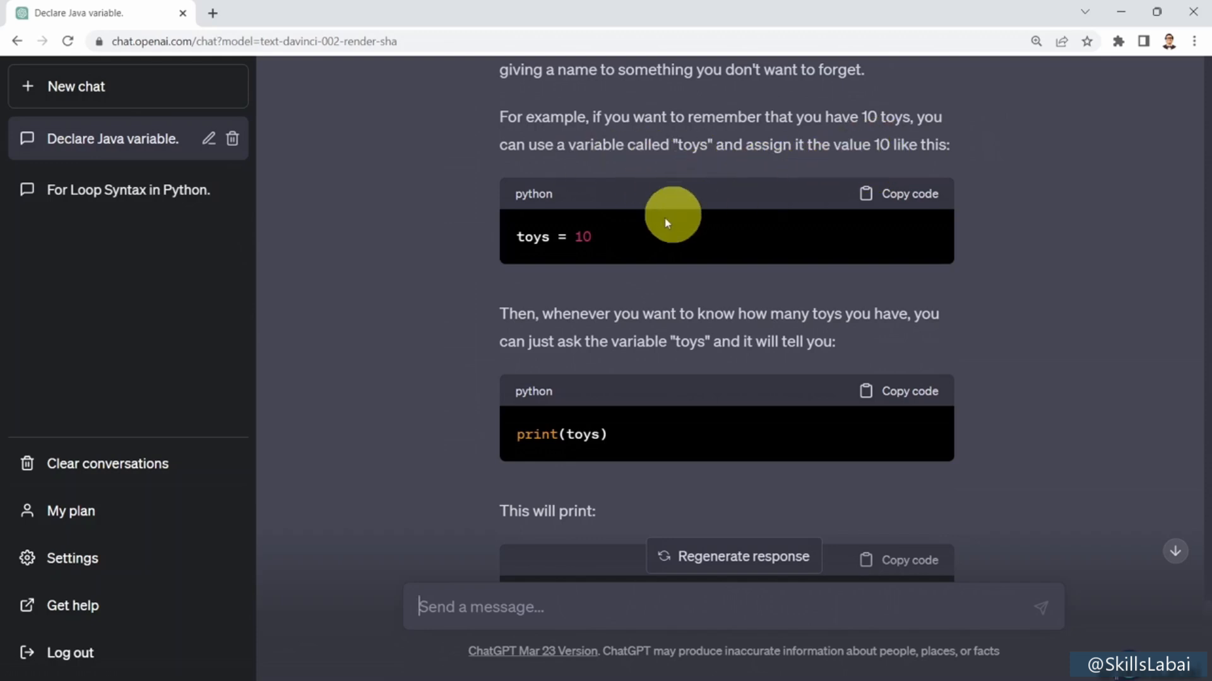
pyautogui.scroll(-2, 641, 256)
pyautogui.scroll(-6, 641, 253)
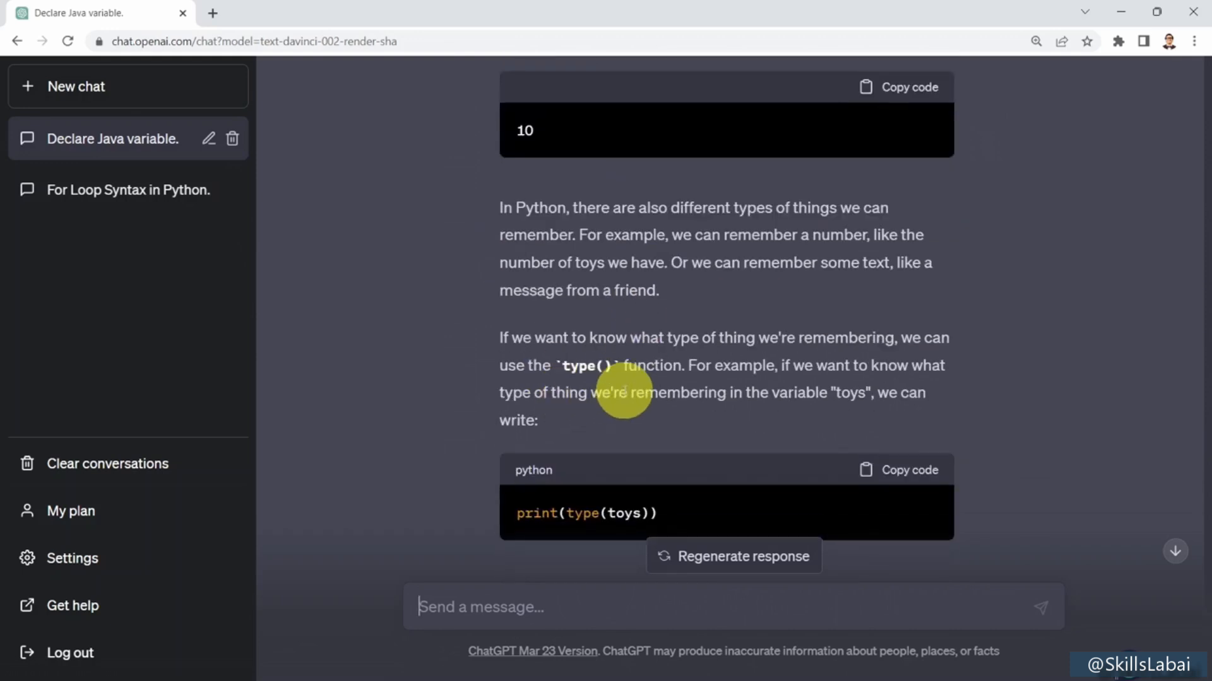
pyautogui.scroll(-8, 618, 399)
pyautogui.scroll(-8, 631, 401)
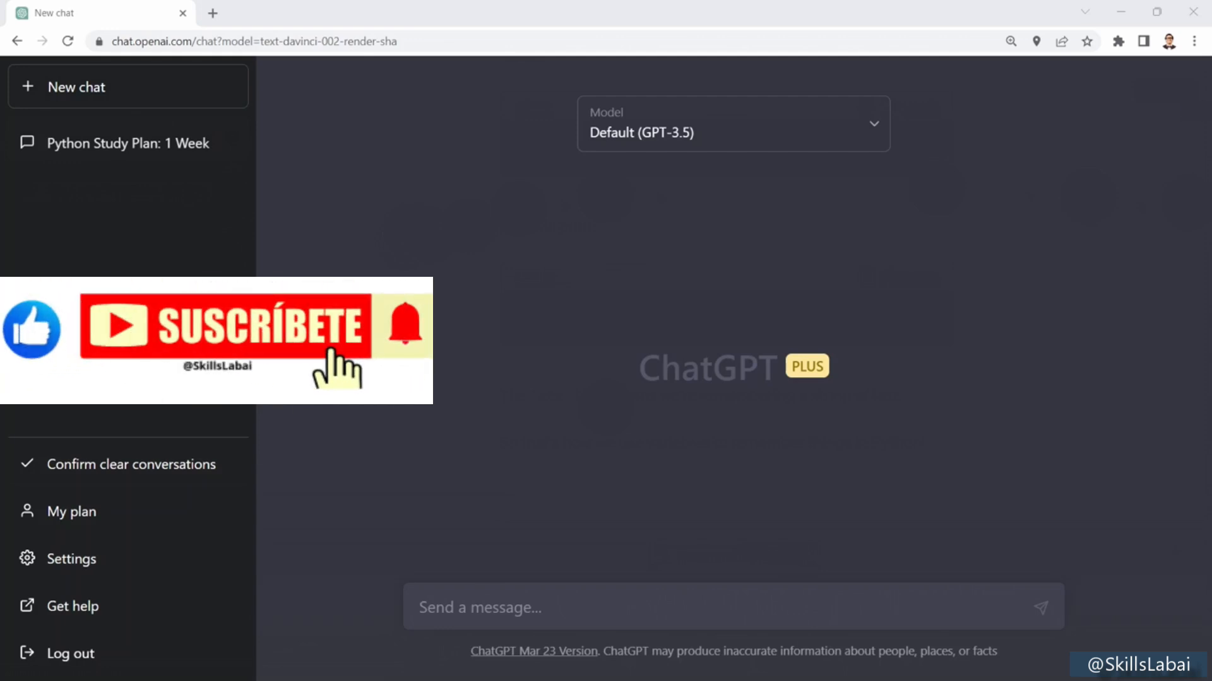
# Step: Ask "Define a study plan to study Python in one week or less" in the new chat
pyautogui.click(465, 608)
pyautogui.write('Define a study plan to study Python in one week or less.')
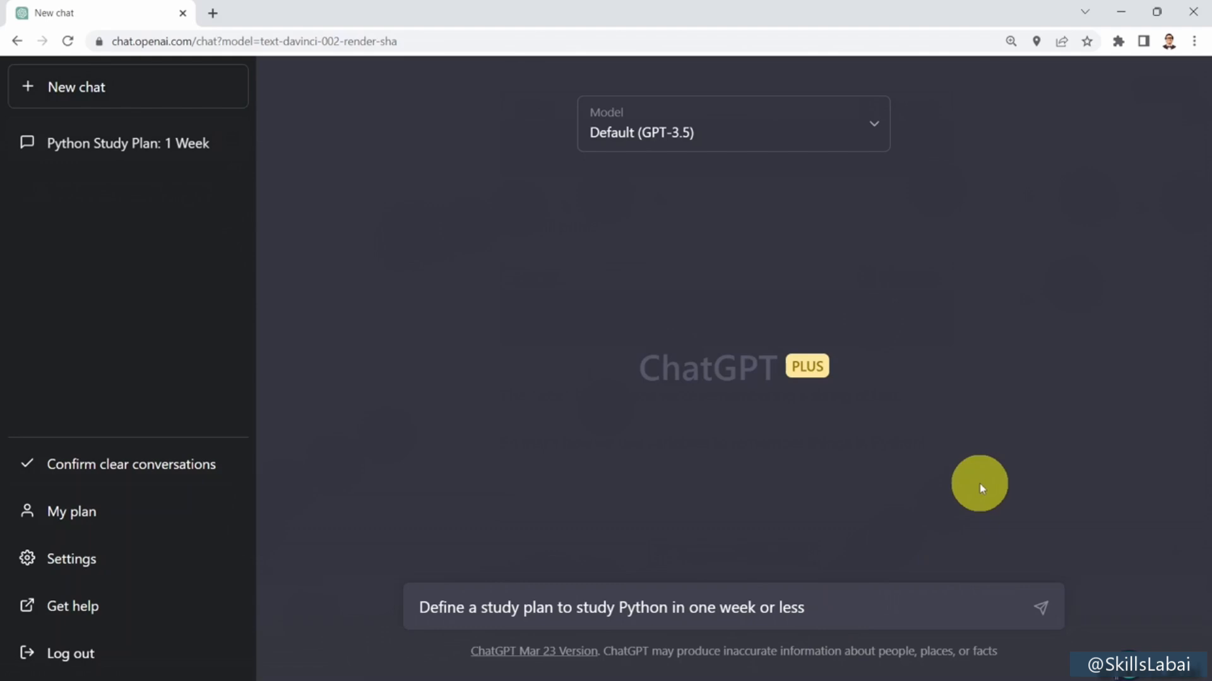
pyautogui.press('Return')
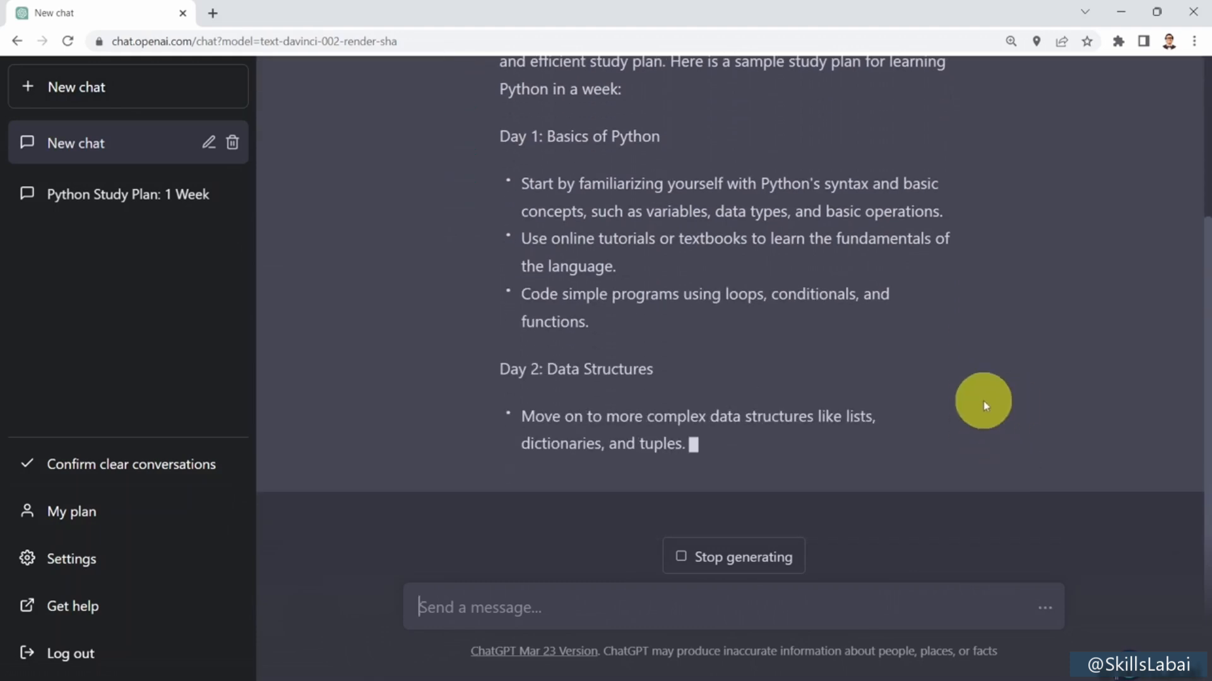
# Step: Read through the one-week study plan from Day 1 to Day 7, including the closing advice
pyautogui.scroll(1, 852, 302)
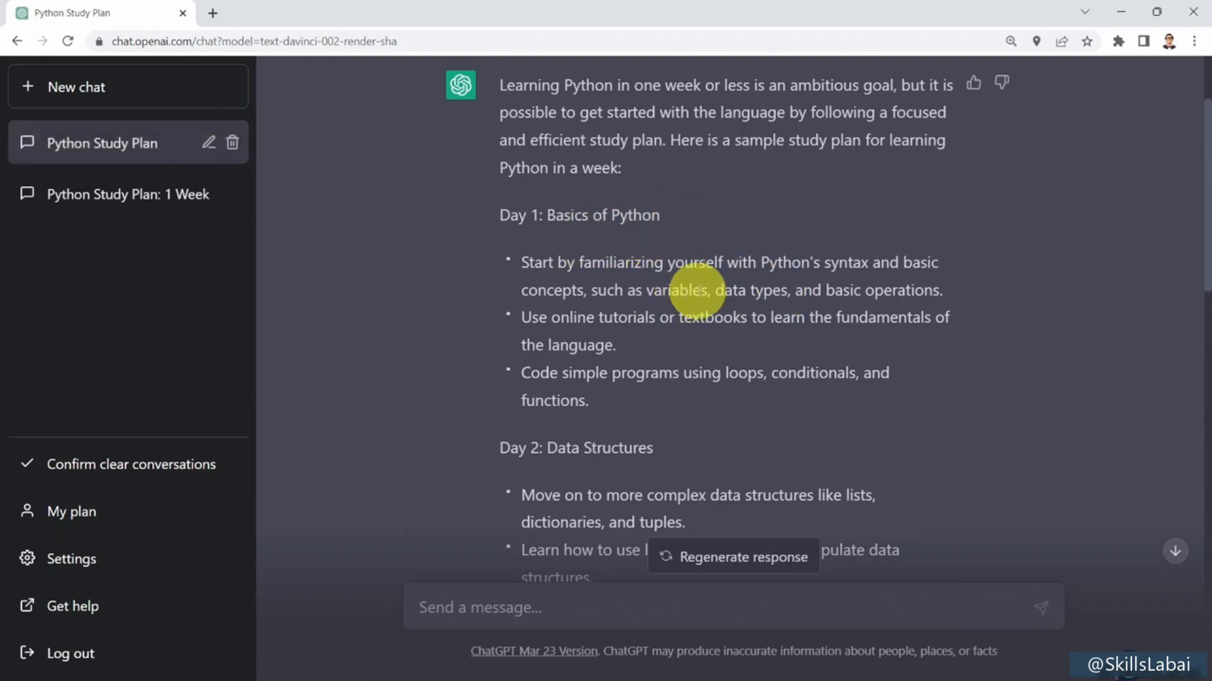
pyautogui.scroll(-1, 723, 275)
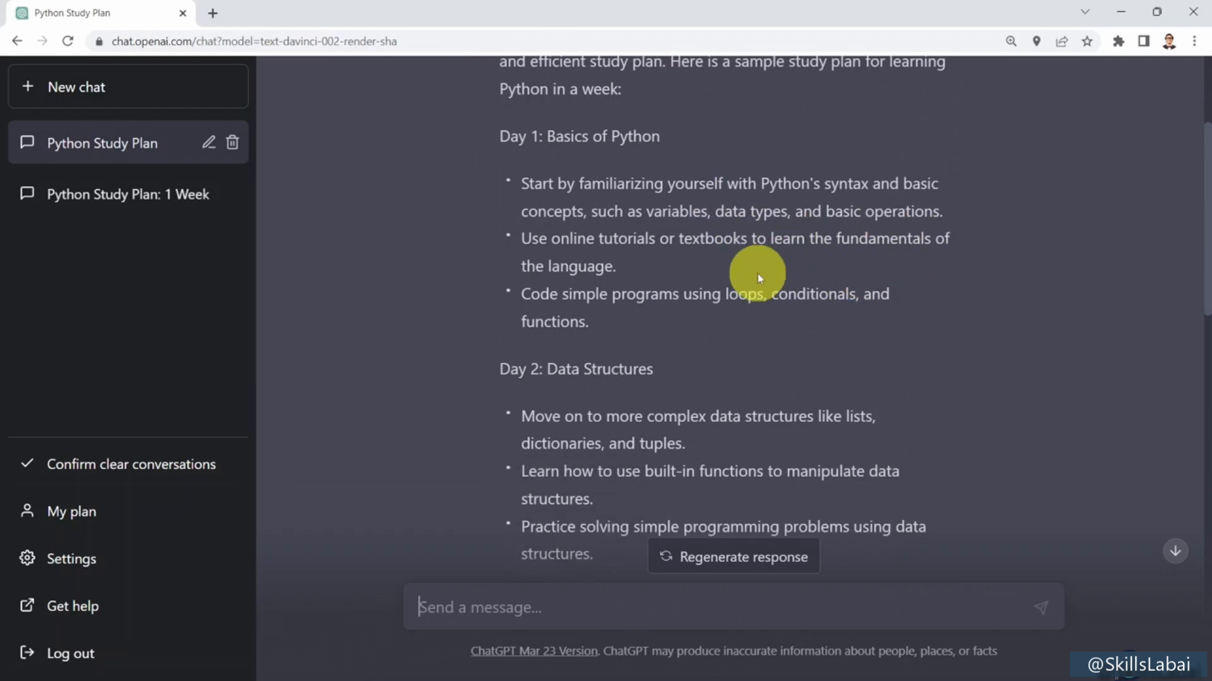
pyautogui.scroll(-1, 637, 311)
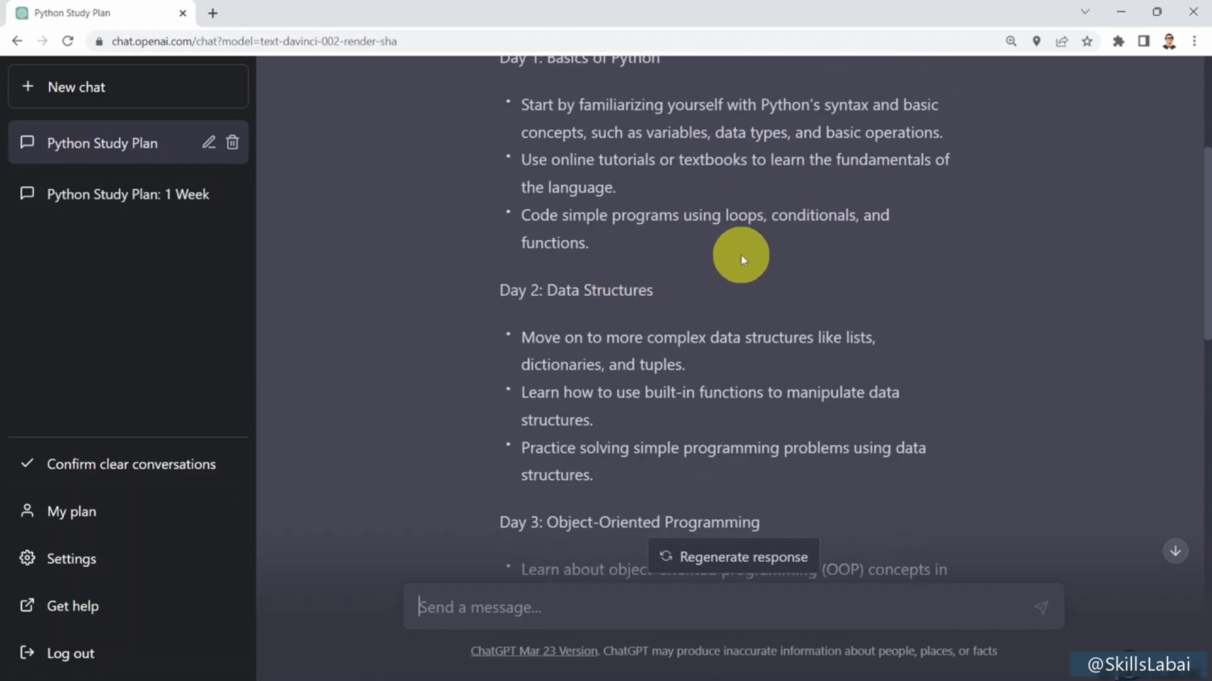
pyautogui.scroll(-1, 637, 287)
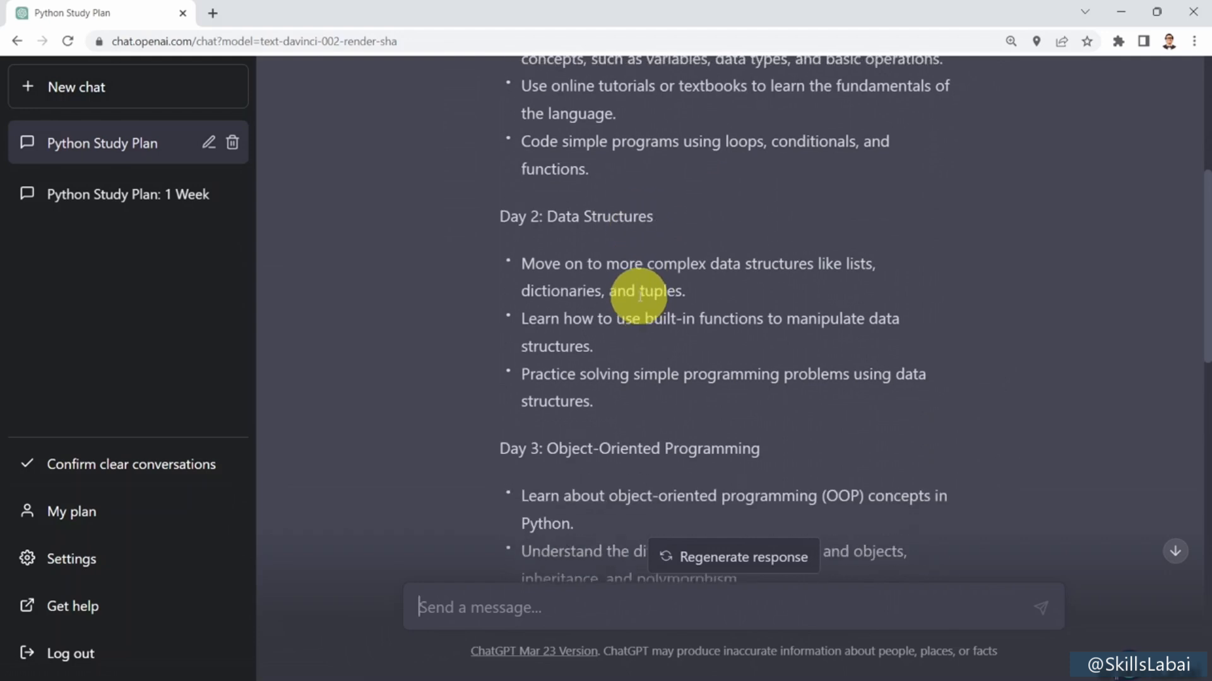
pyautogui.scroll(-3, 602, 278)
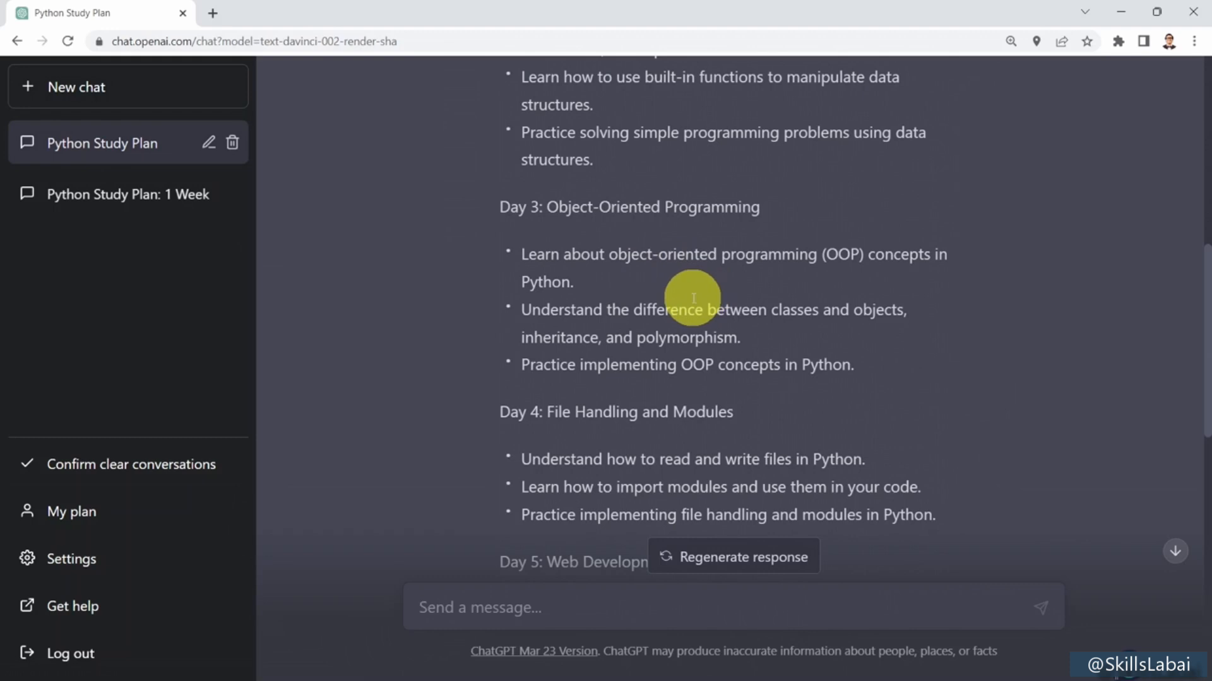
pyautogui.scroll(-2, 693, 298)
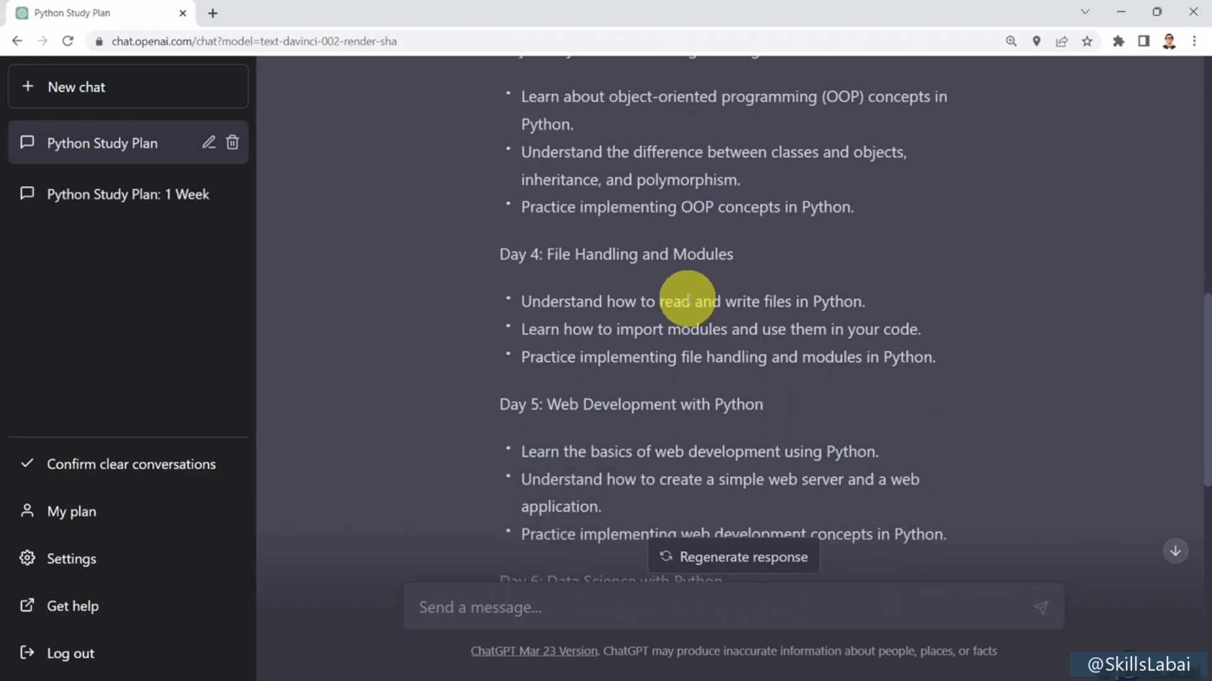
pyautogui.scroll(-2, 673, 297)
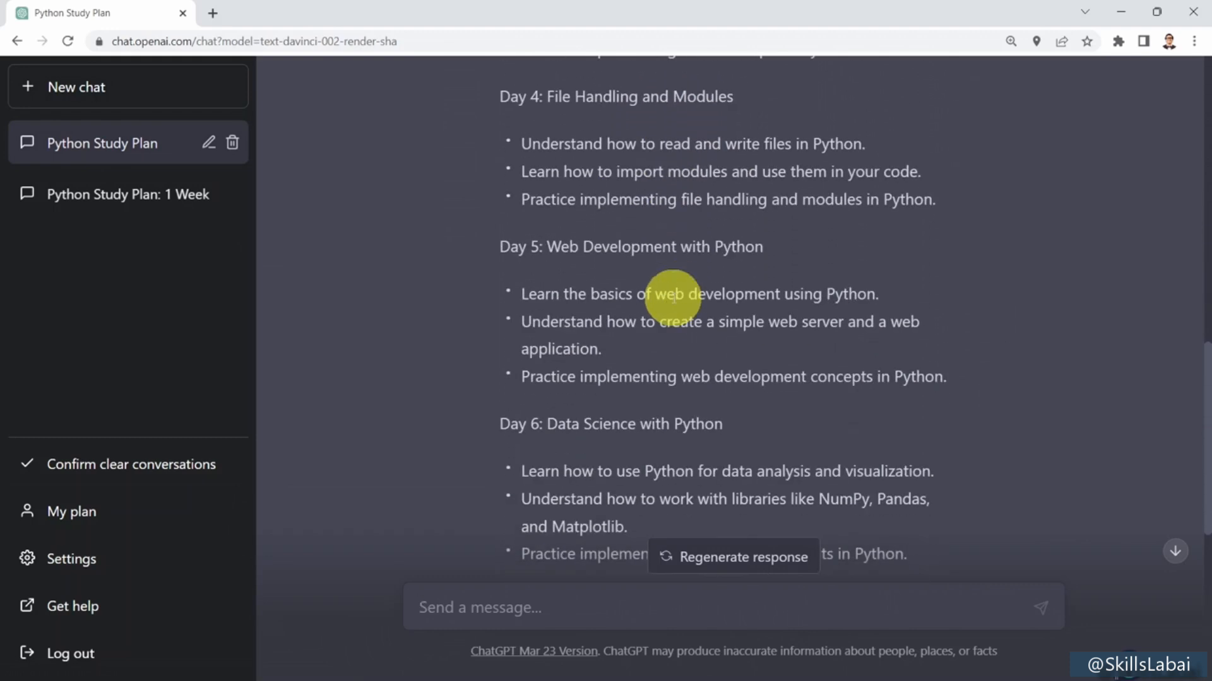
pyautogui.scroll(-2, 672, 295)
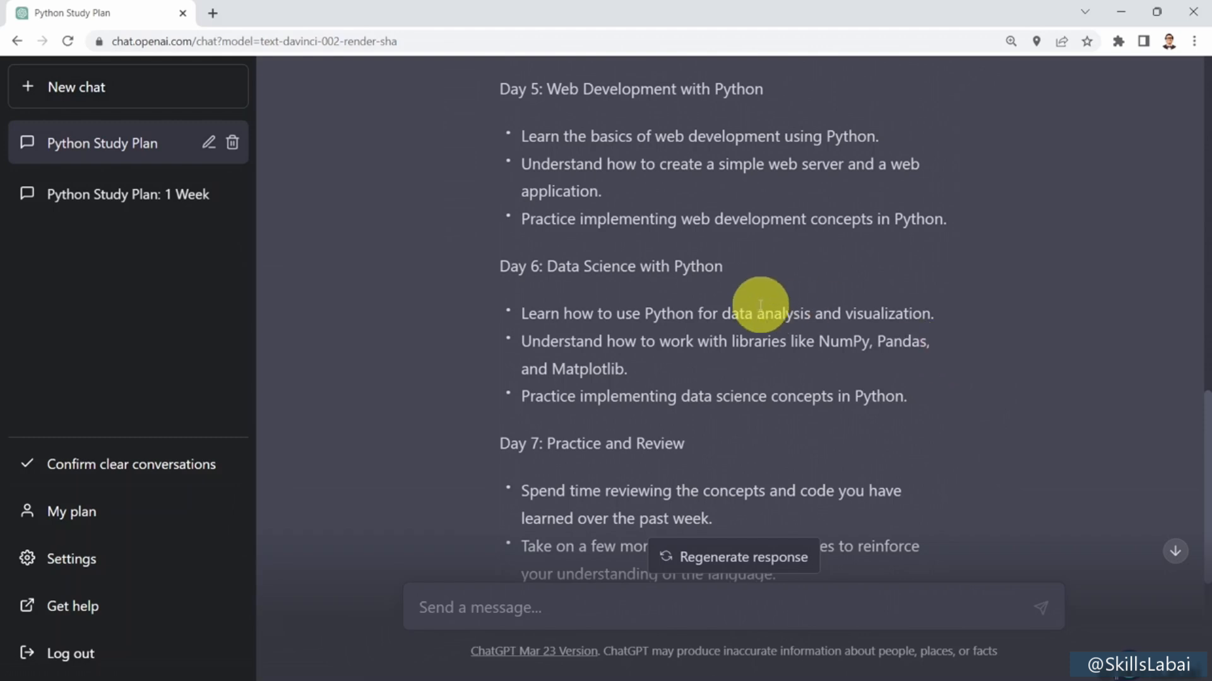
pyautogui.scroll(-2, 750, 305)
pyautogui.scroll(-1, 751, 304)
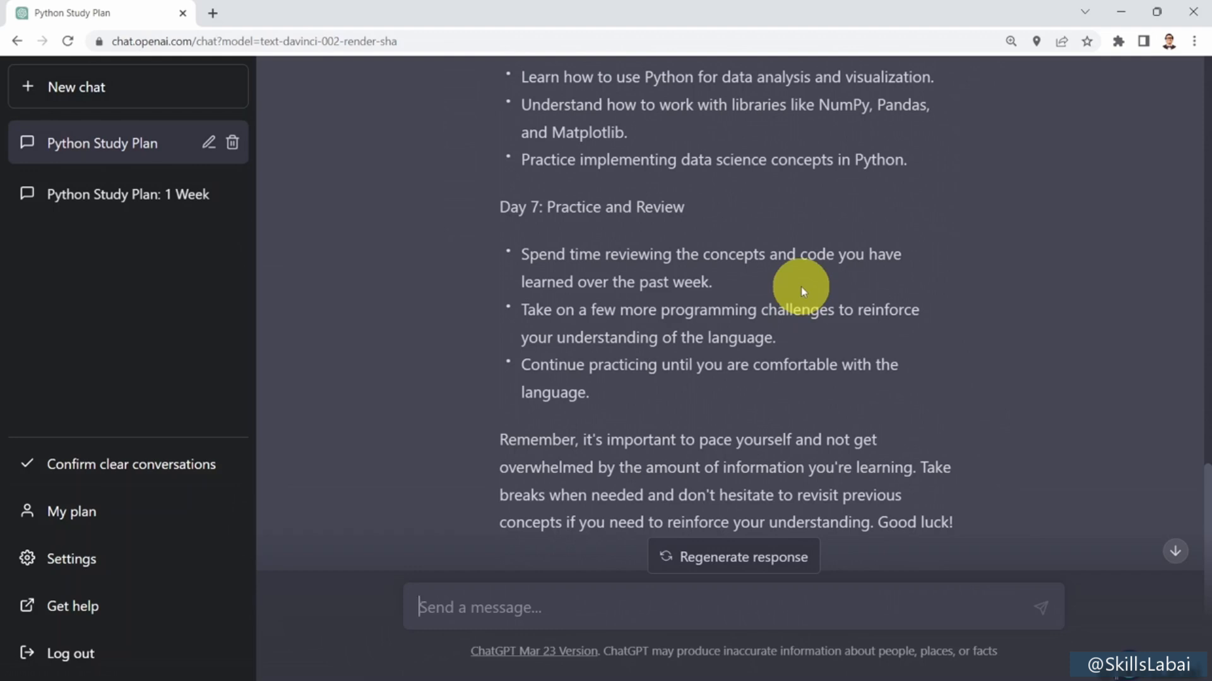
pyautogui.click(1130, 668)
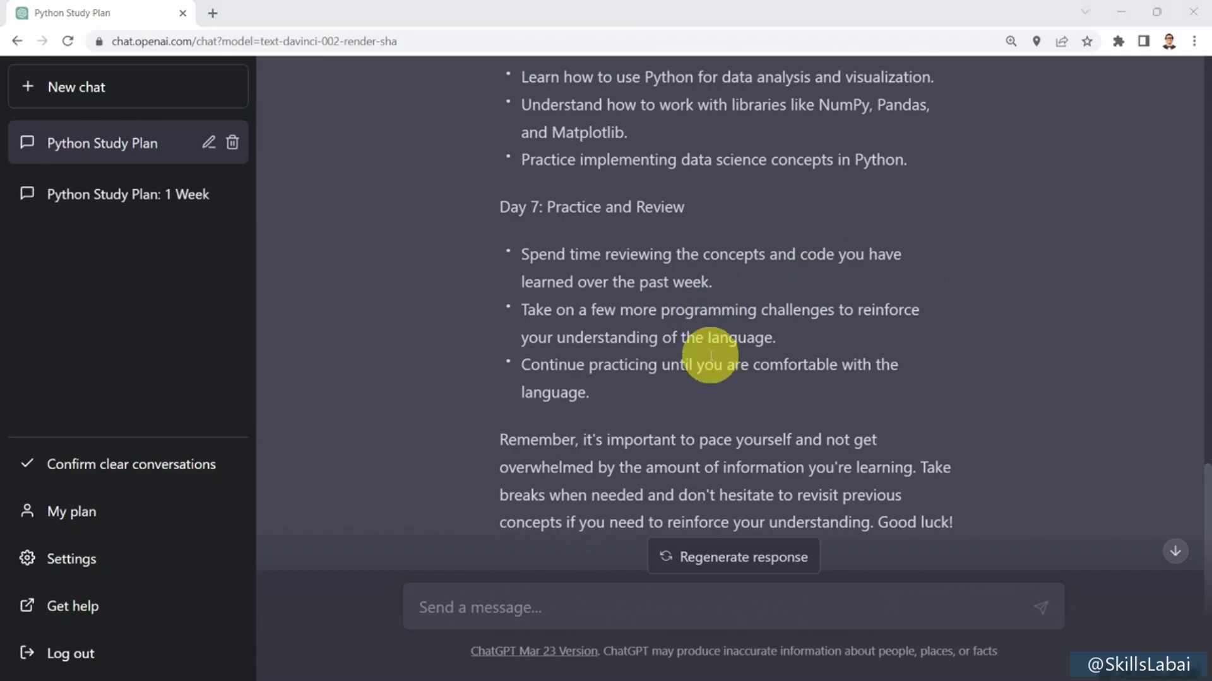
pyautogui.scroll(-2, 467, 376)
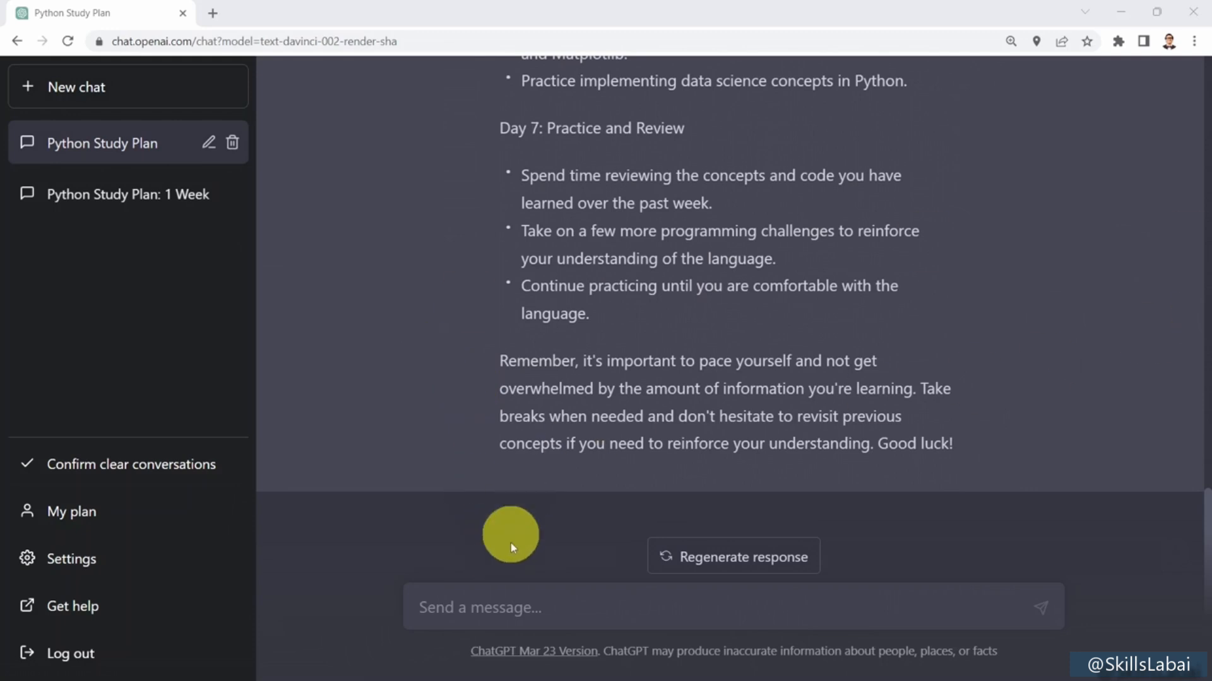
# Step: Ask "What if I have one month to study Python?" and read the last part of the answer
pyautogui.click(506, 612)
pyautogui.write('What if I have one month to study Python?')
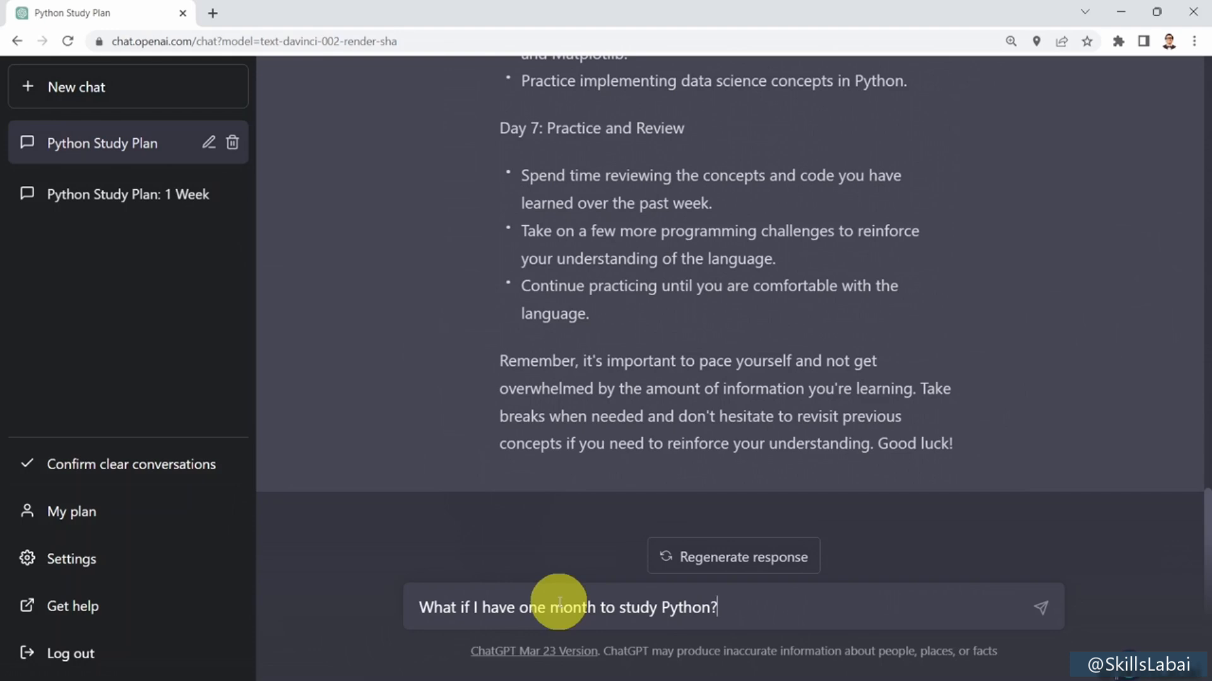
pyautogui.press('Return')
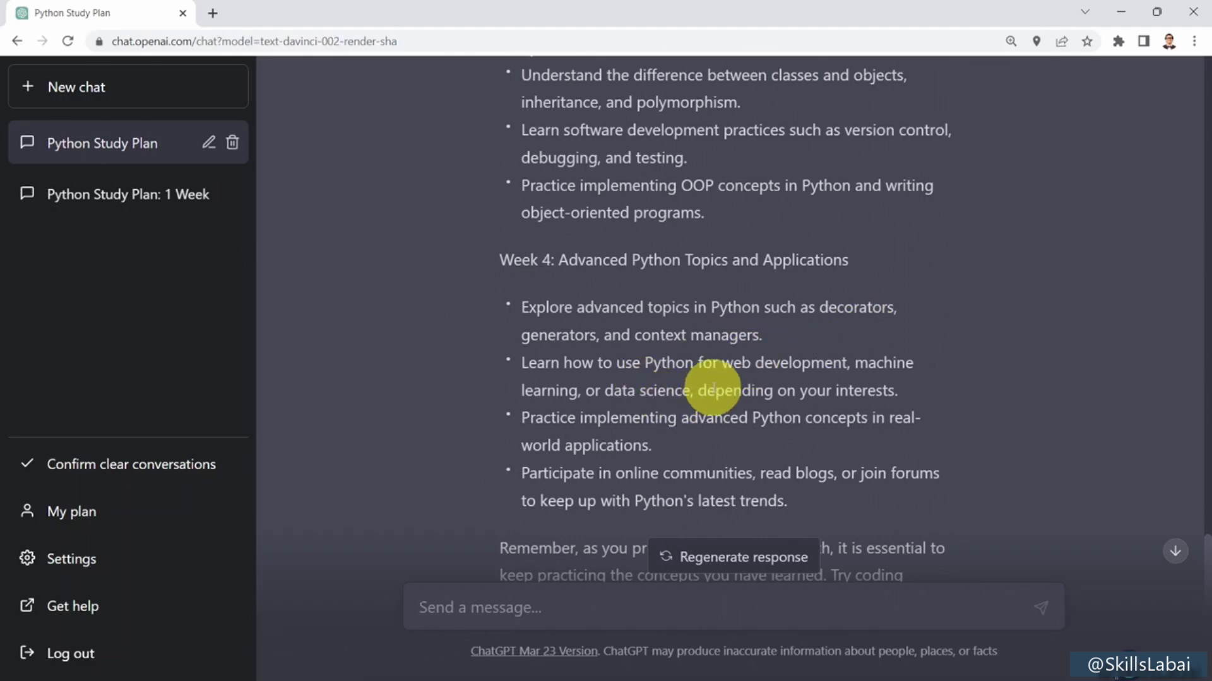
pyautogui.scroll(-1, 713, 388)
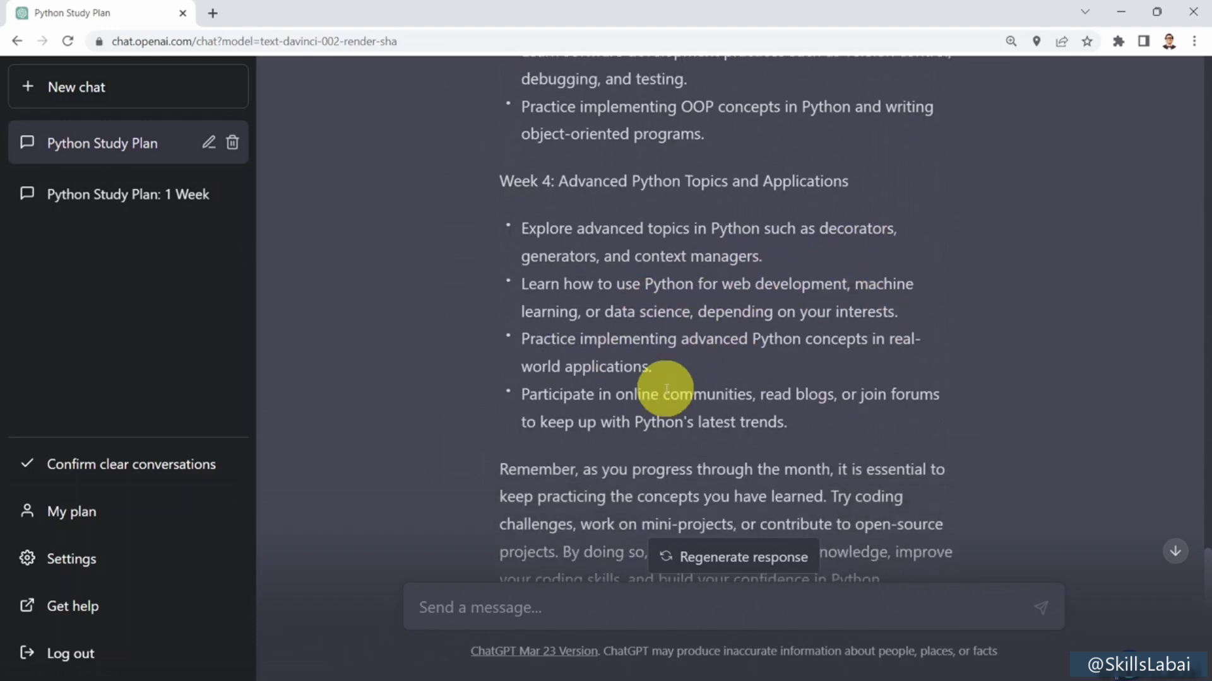
pyautogui.scroll(-2, 666, 388)
# Step: Ask "What are the best books to learn Python?" and read through the recommended books to the end of the answer
pyautogui.click(478, 604)
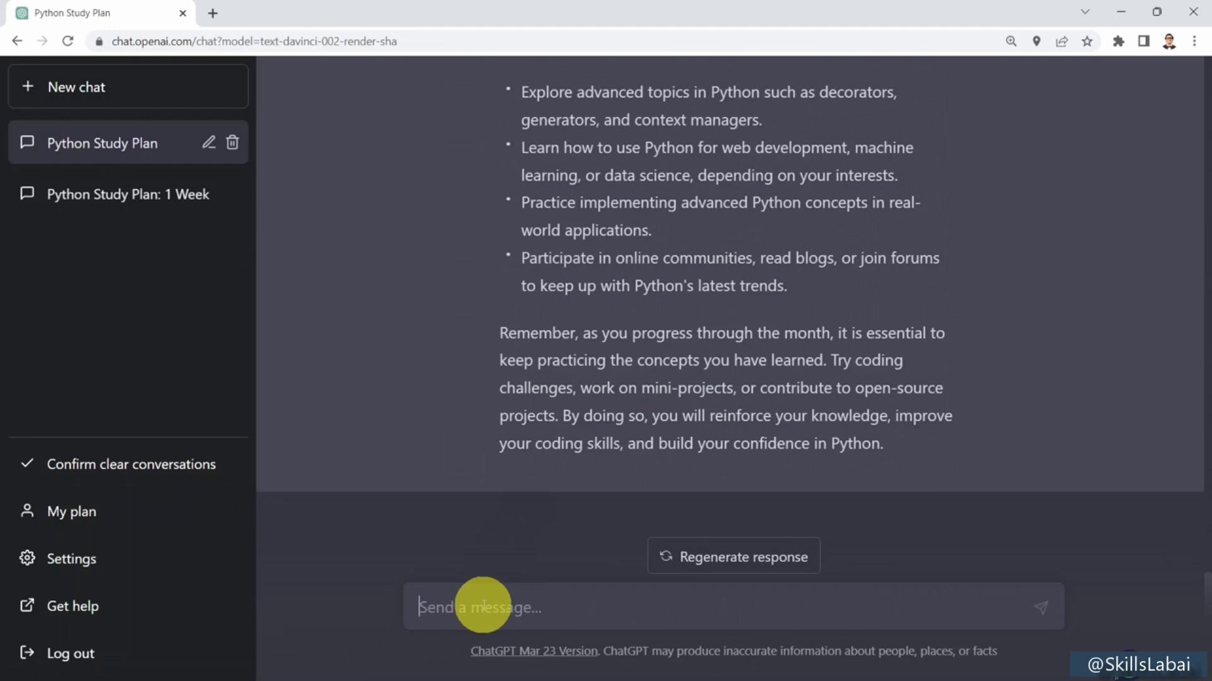
pyautogui.click(1128, 674)
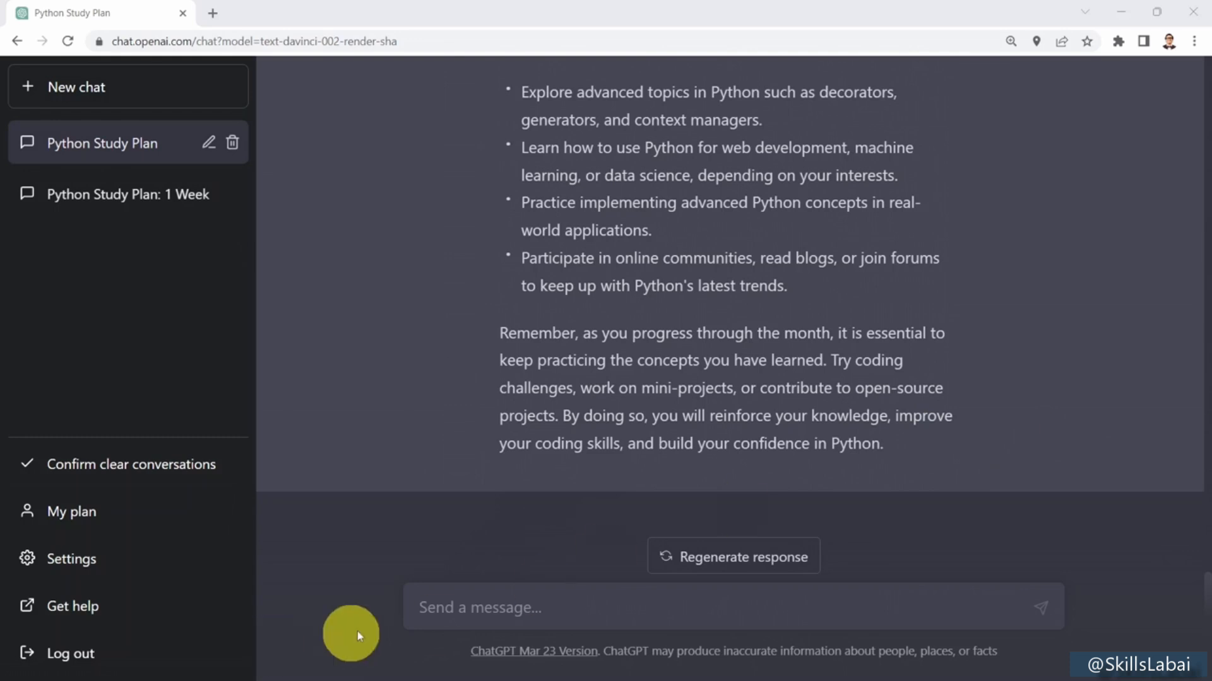
pyautogui.click(453, 600)
pyautogui.write('What are the best books to learn Python?')
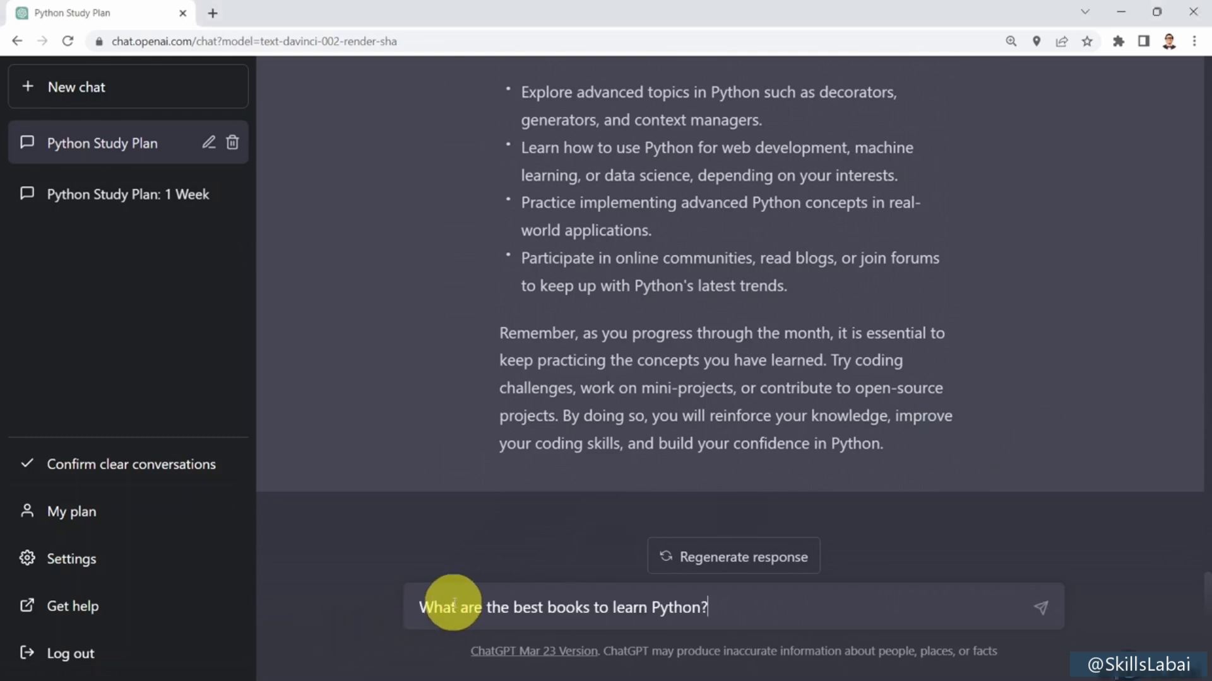
pyautogui.press('Return')
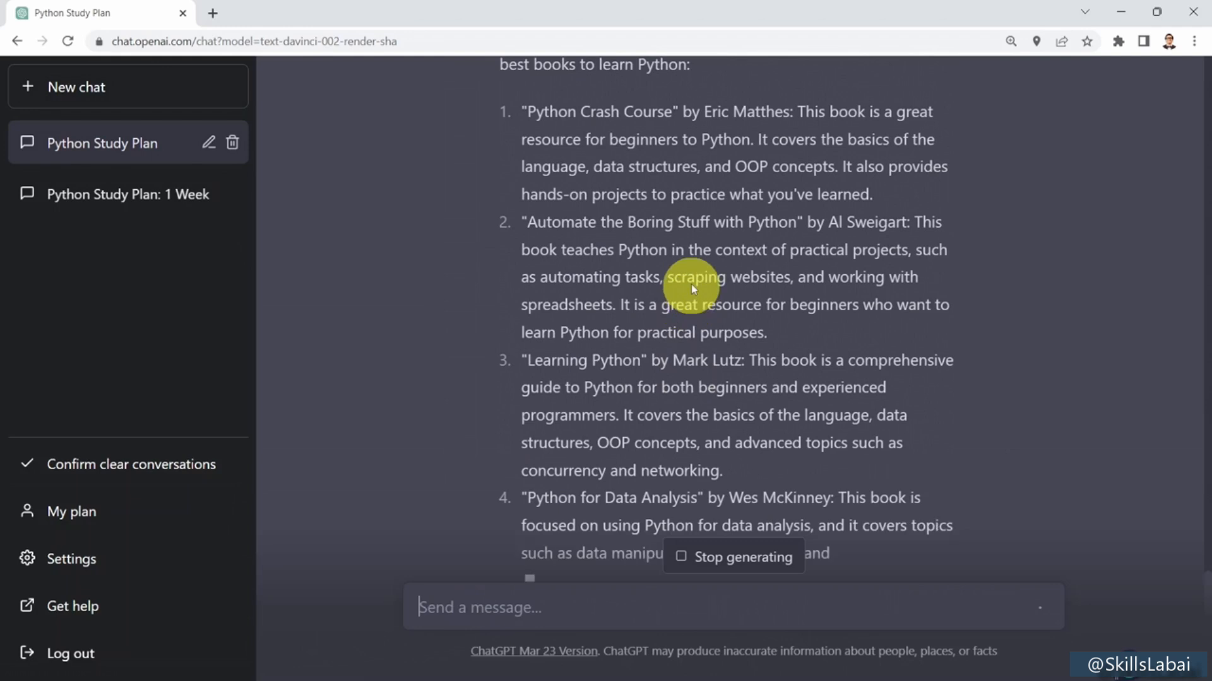
pyautogui.scroll(3, 663, 181)
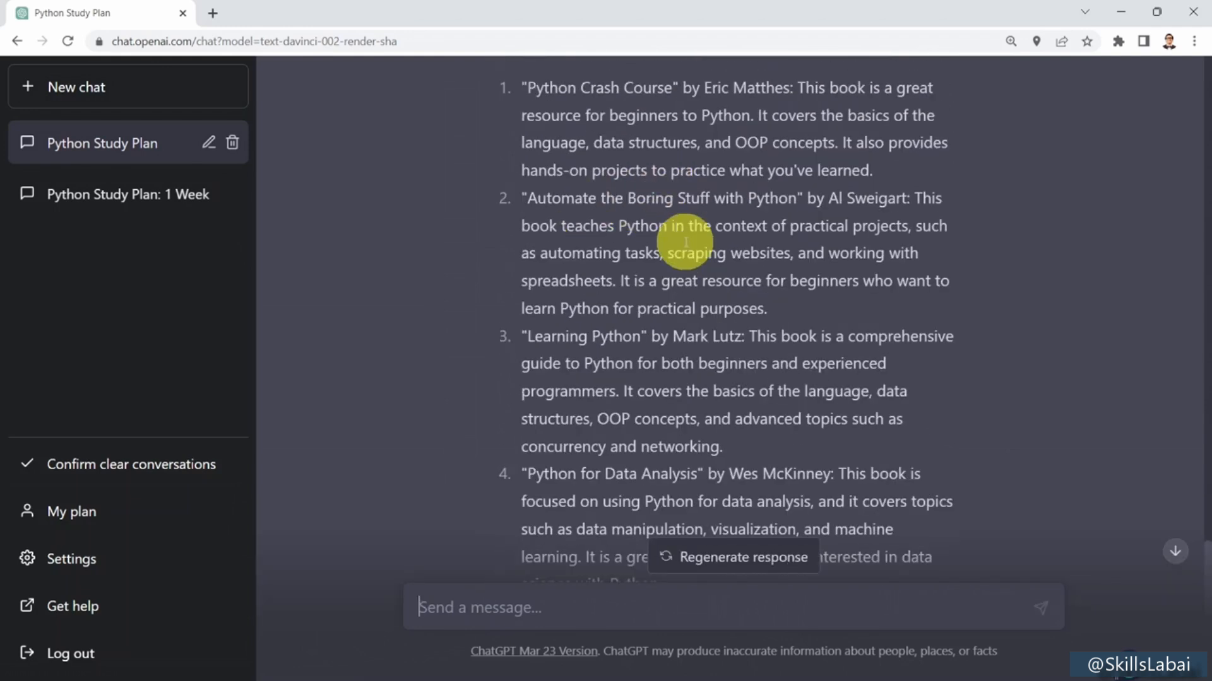
pyautogui.scroll(-1, 682, 270)
pyautogui.scroll(-1, 681, 270)
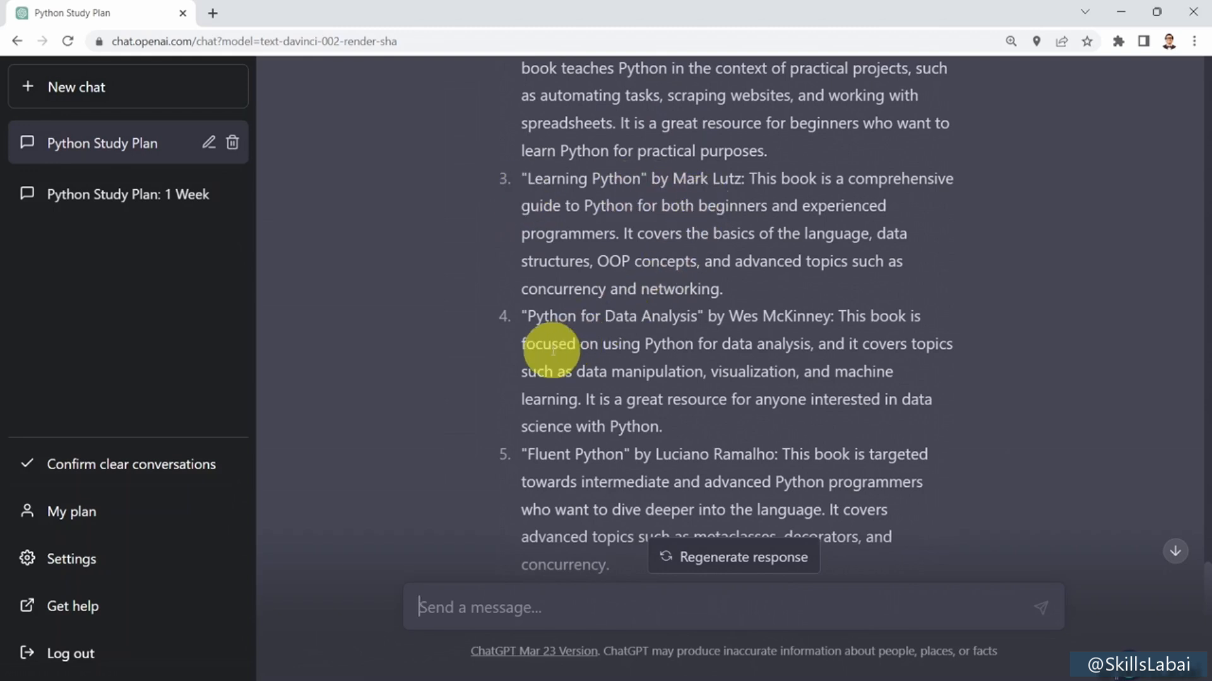
pyautogui.scroll(-1, 621, 317)
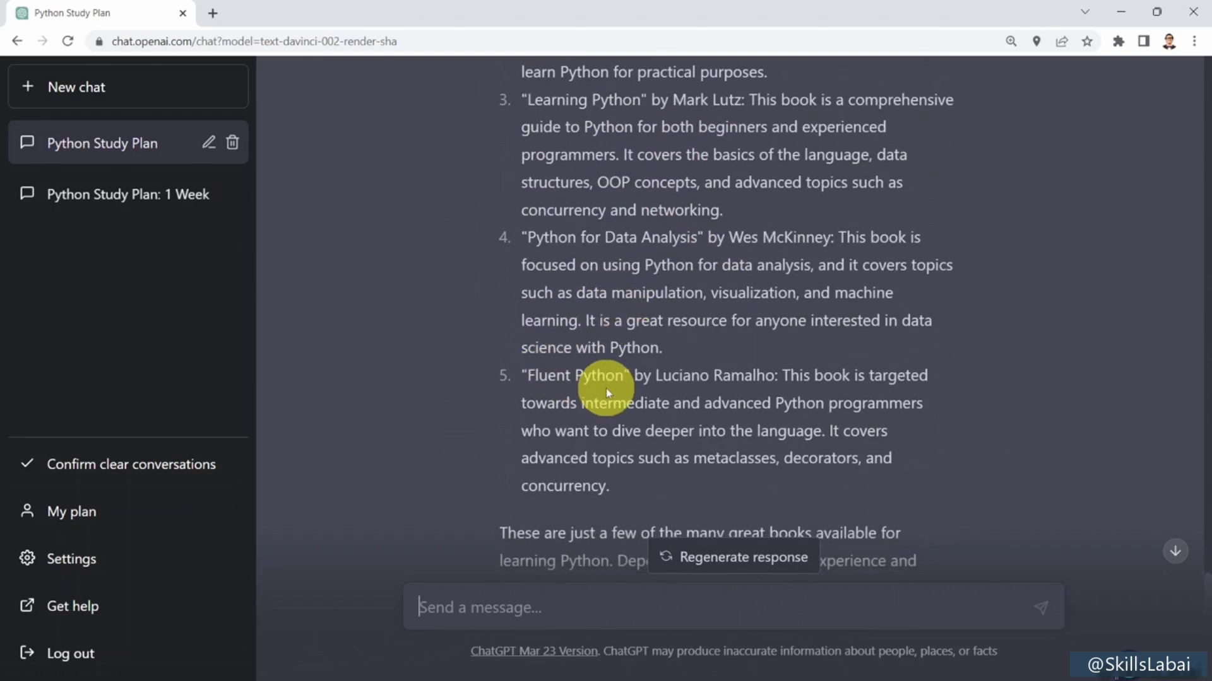
pyautogui.scroll(3, 690, 291)
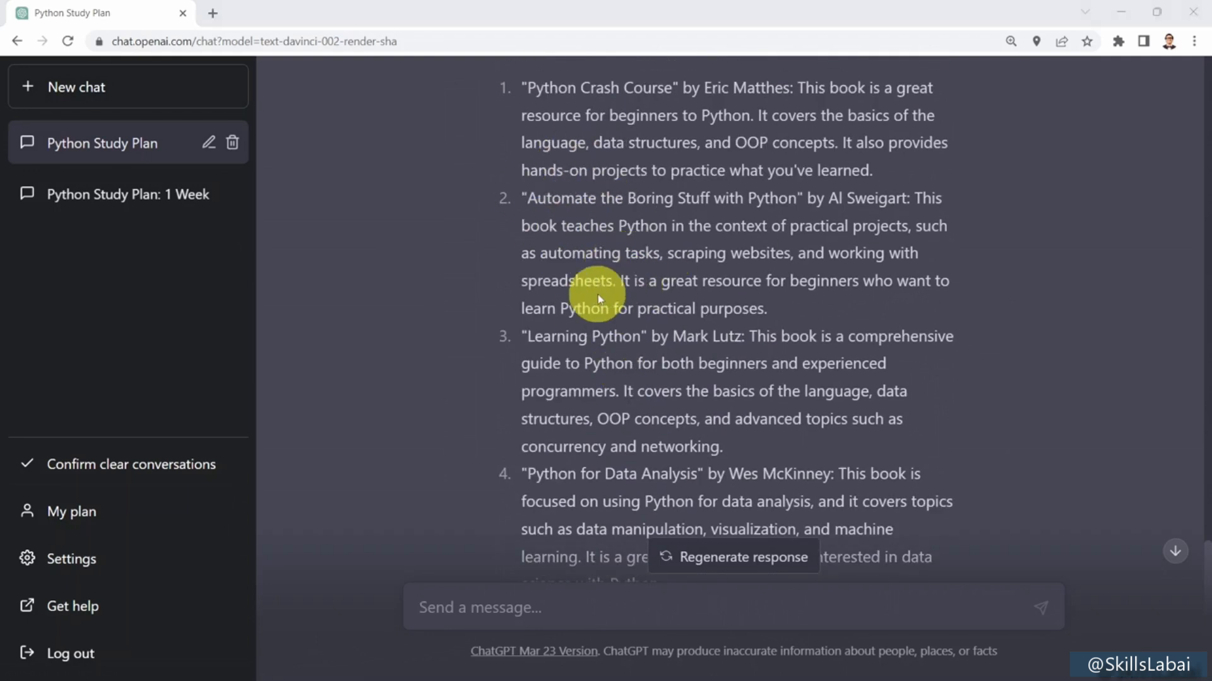
pyautogui.scroll(-6, 597, 294)
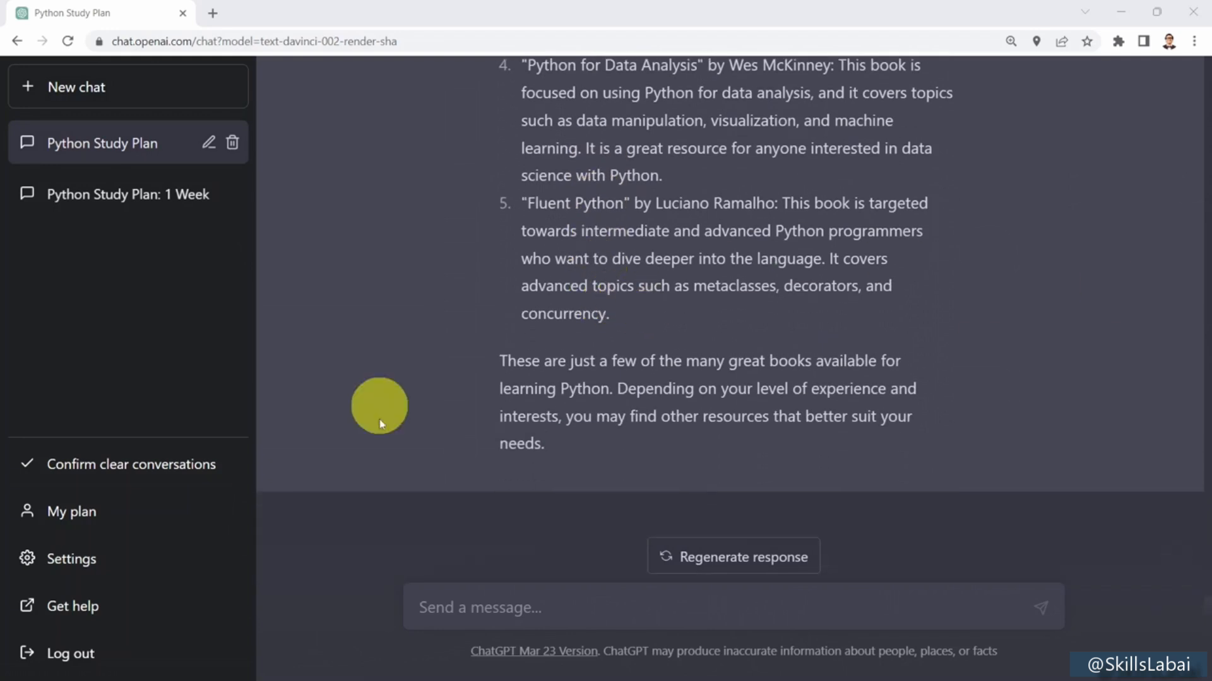
# Step: Ask "What are the best 3 courses to study Python?" and read through the course recommendations to the end
pyautogui.click(475, 600)
pyautogui.write('What are the best 3 courses to study Python?')
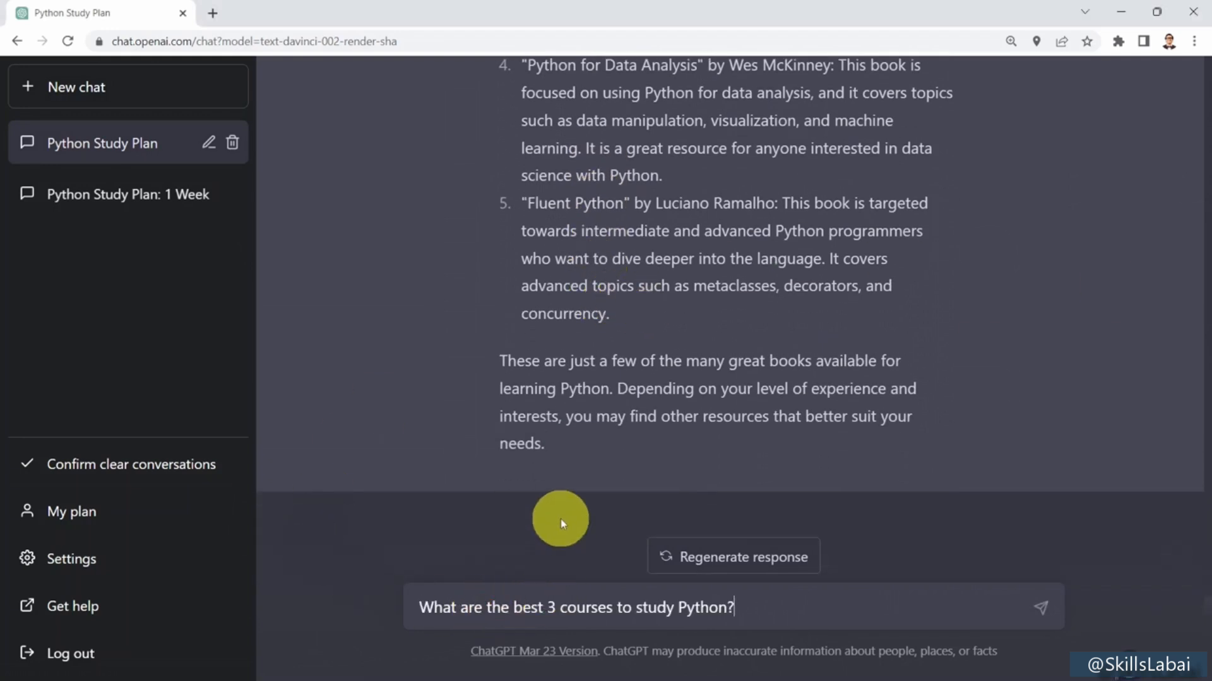
pyautogui.press('Return')
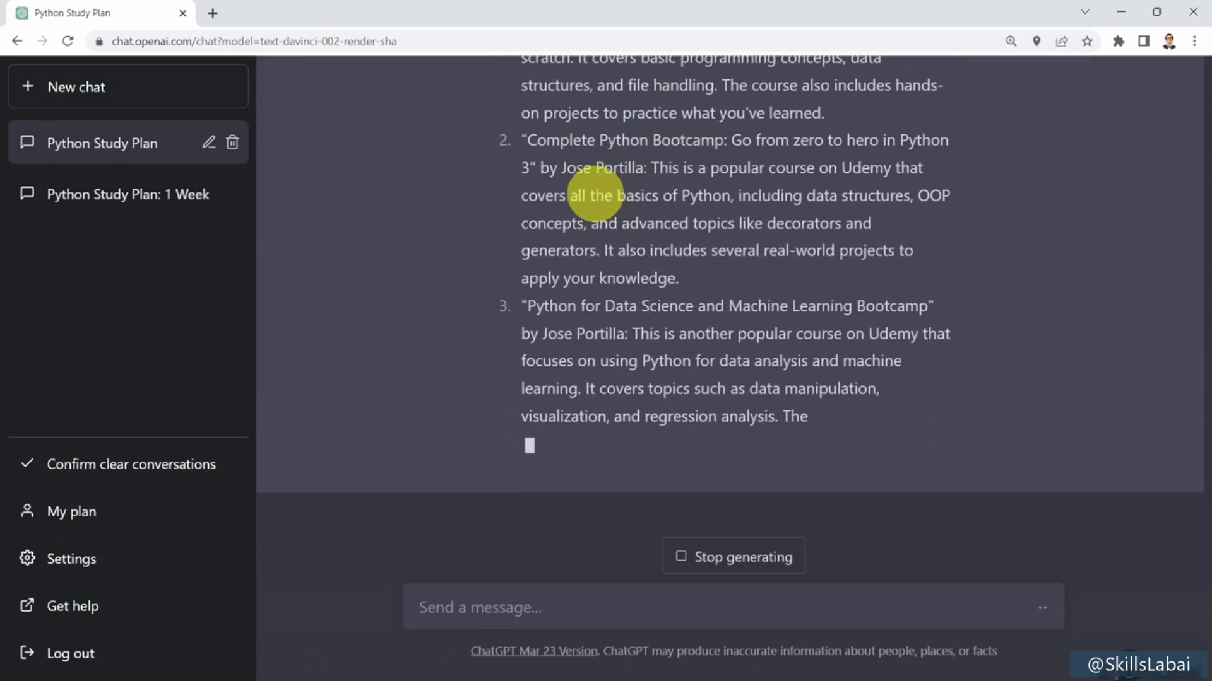
pyautogui.scroll(2, 617, 170)
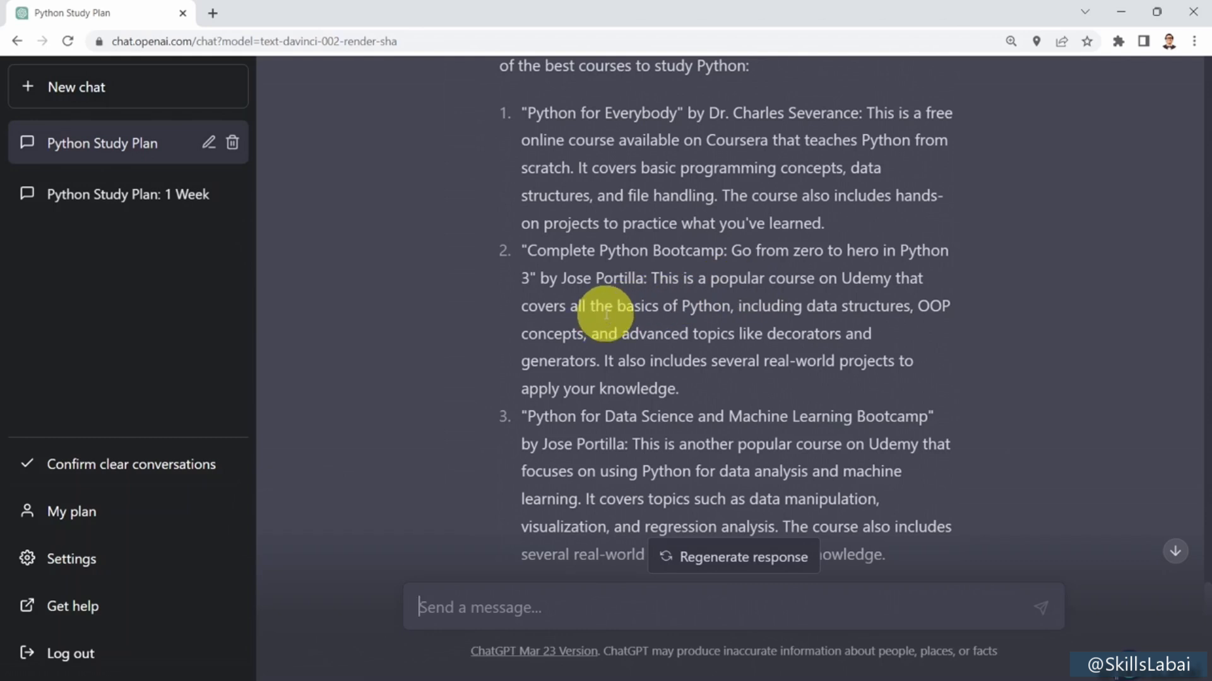
pyautogui.scroll(-2, 606, 316)
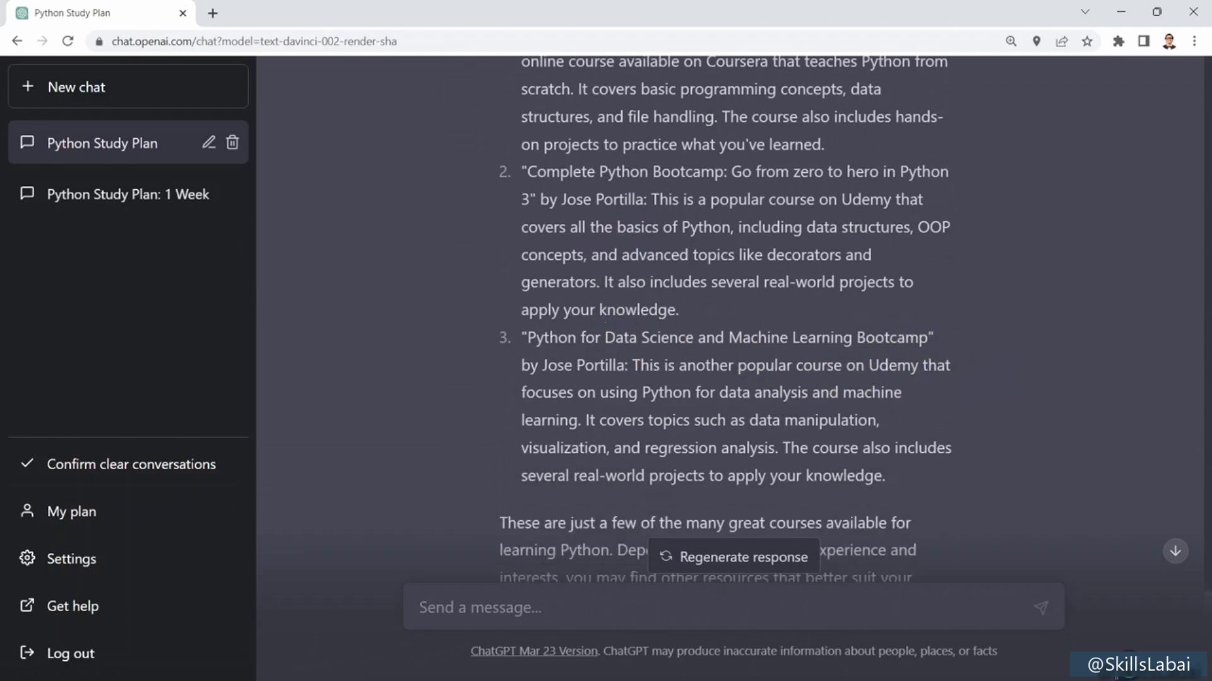
pyautogui.scroll(-3, 527, 460)
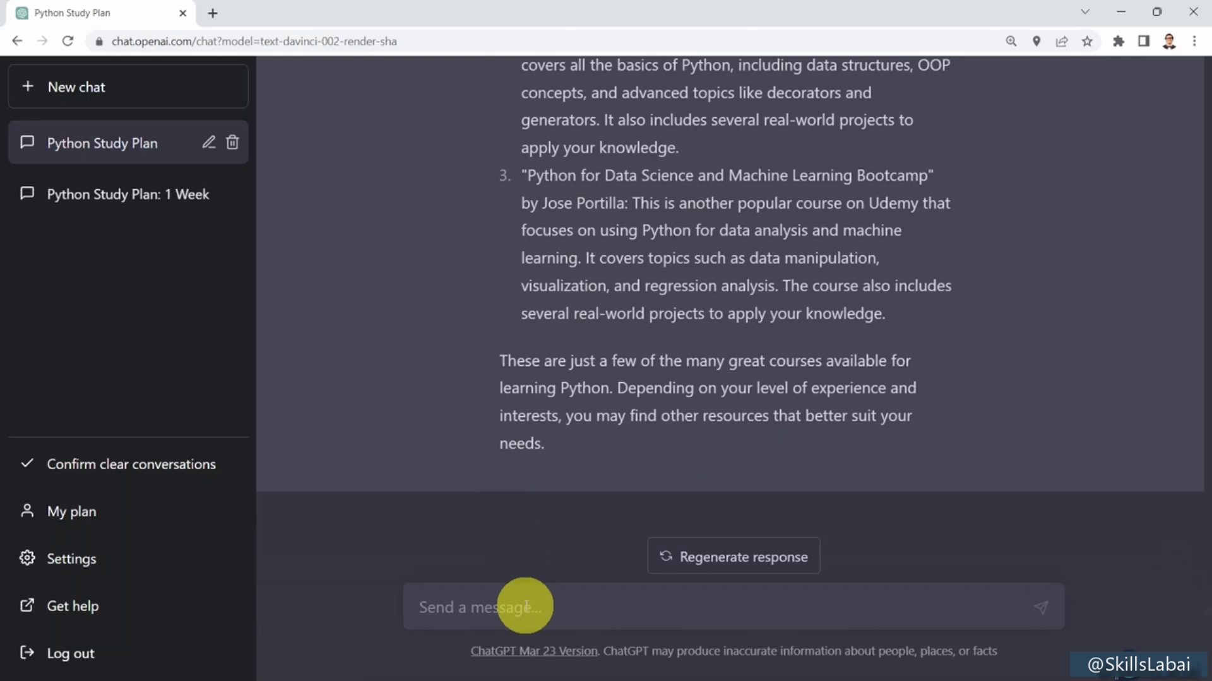
# Step: Ask whether there are any Python courses by a specific instructor, giving the instructor's name, and return to the start of the answer
pyautogui.click(1129, 673)
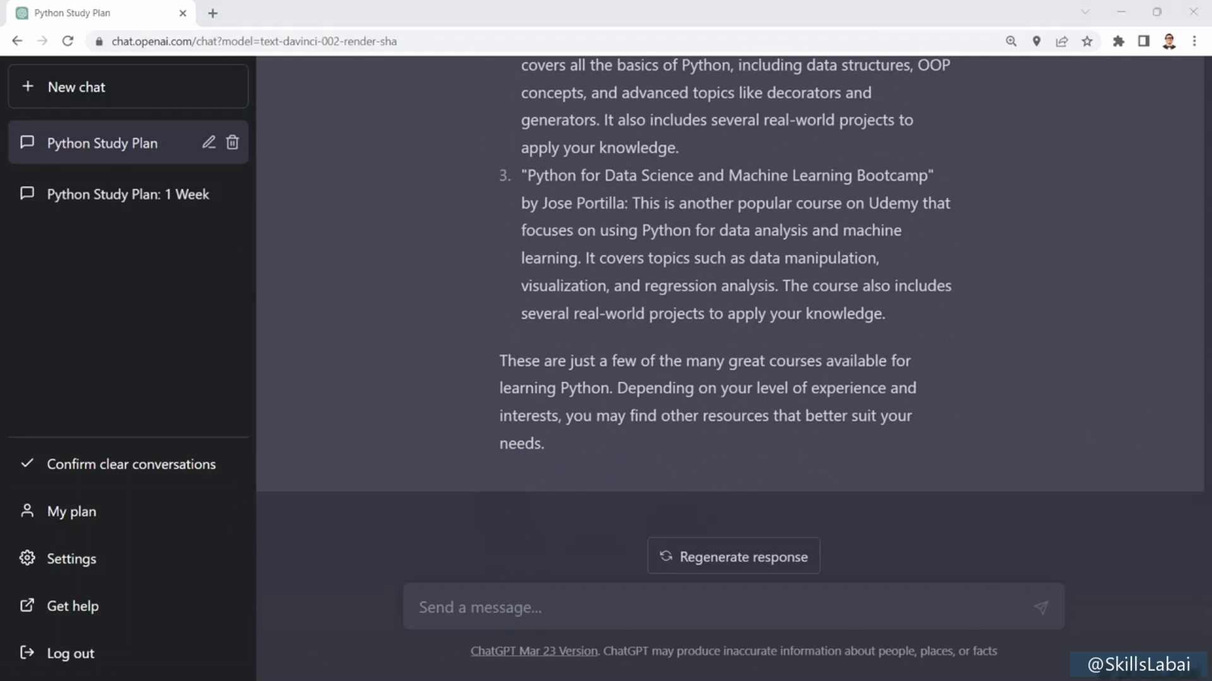
pyautogui.click(525, 600)
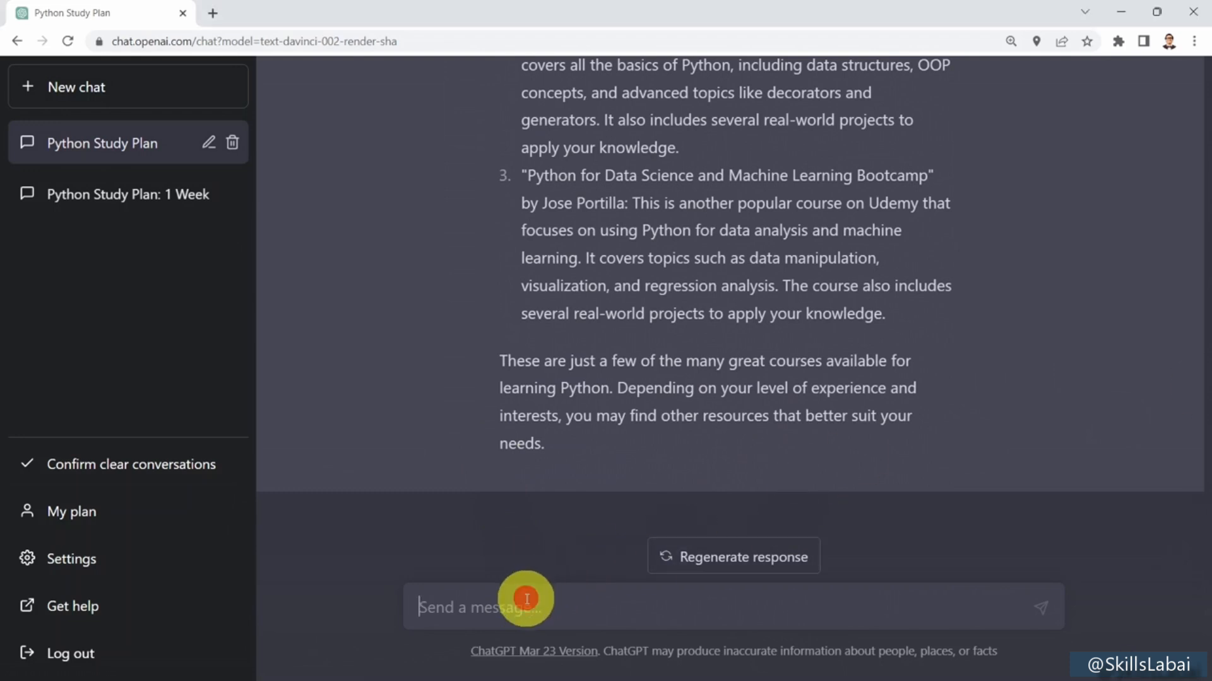
pyautogui.write('Any Python courses by Dr. Ryan Ahmed?')
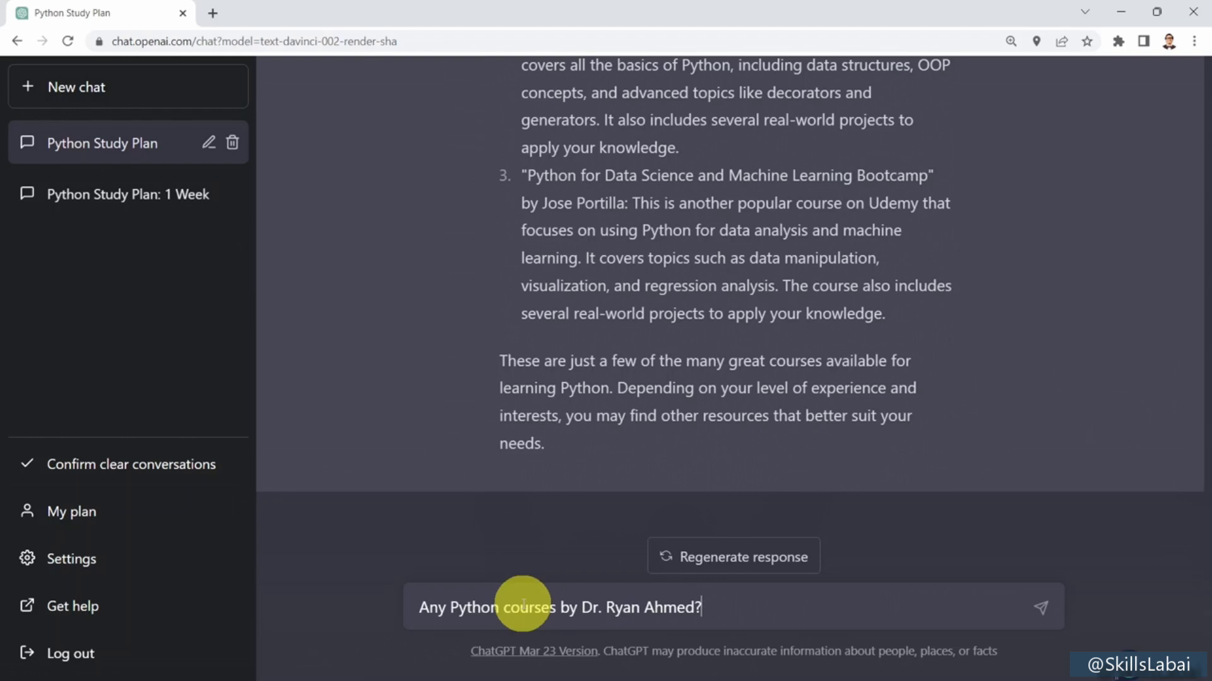
pyautogui.press('Return')
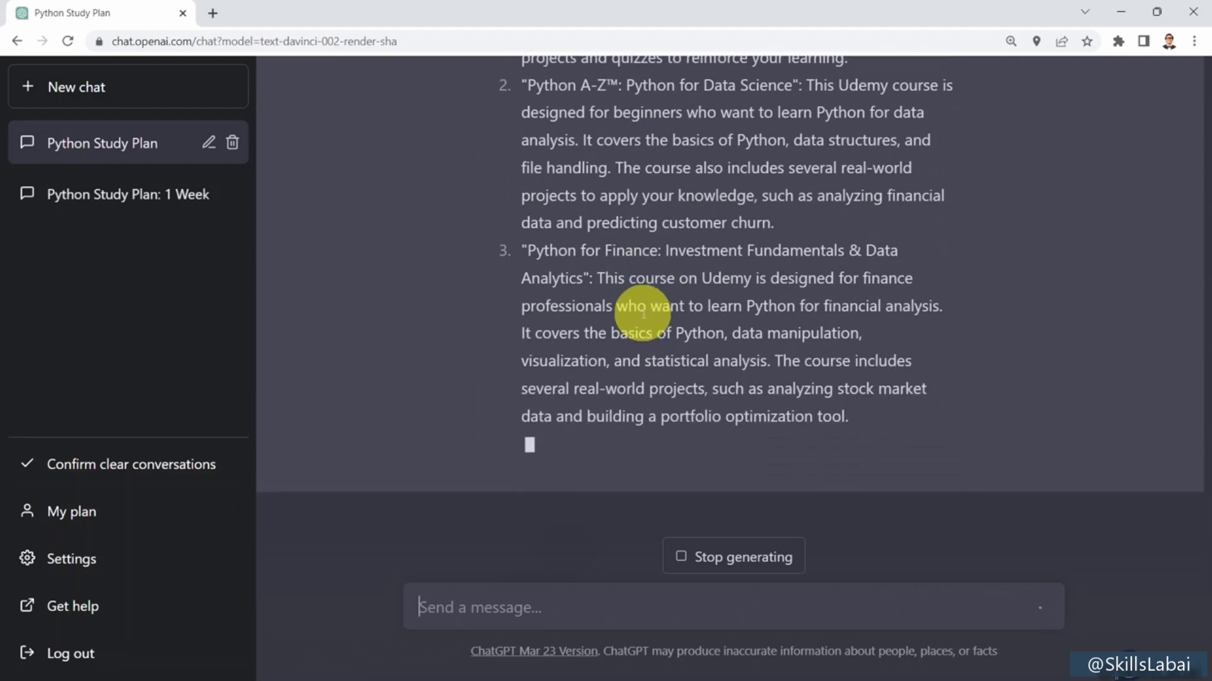
pyautogui.scroll(5, 640, 316)
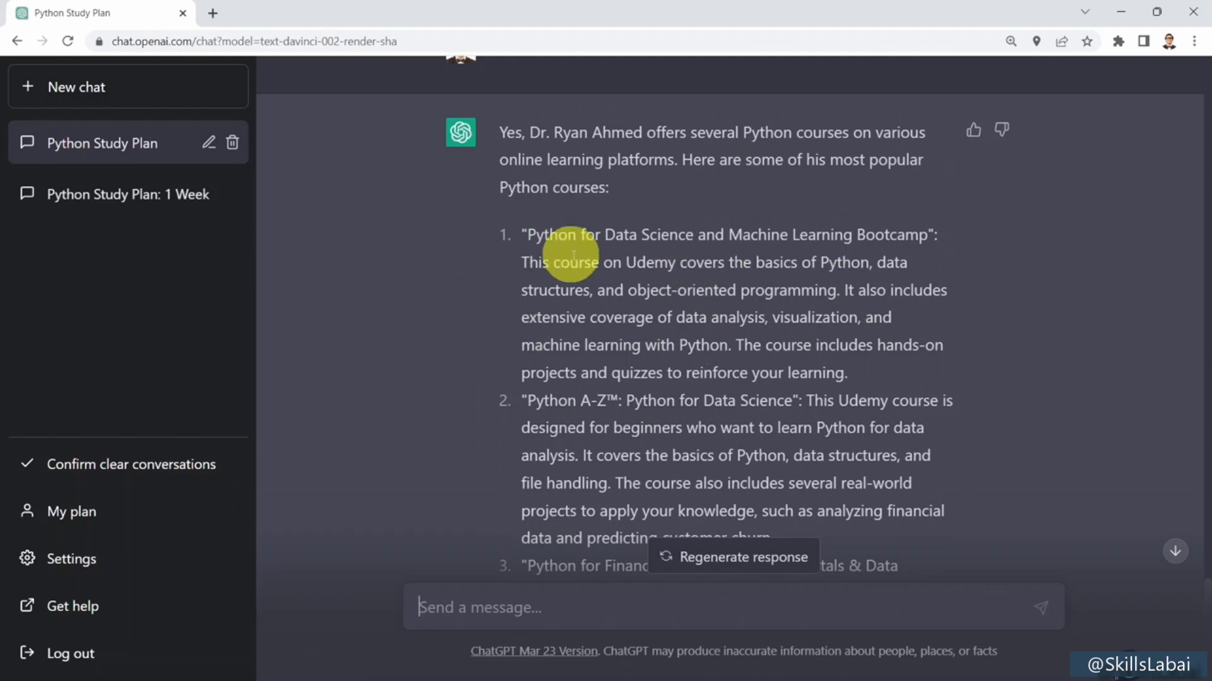
# Step: Read through the instructor's recommended Python courses to the end of the answer
pyautogui.scroll(-3, 590, 265)
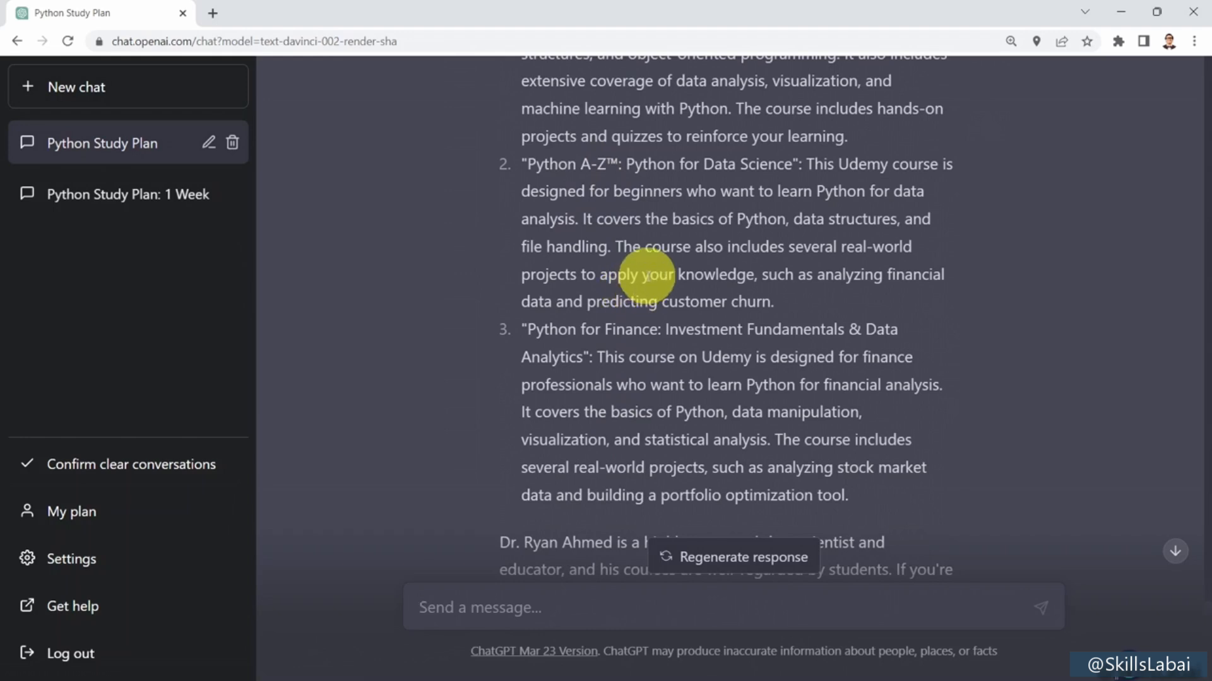
pyautogui.scroll(-2, 680, 268)
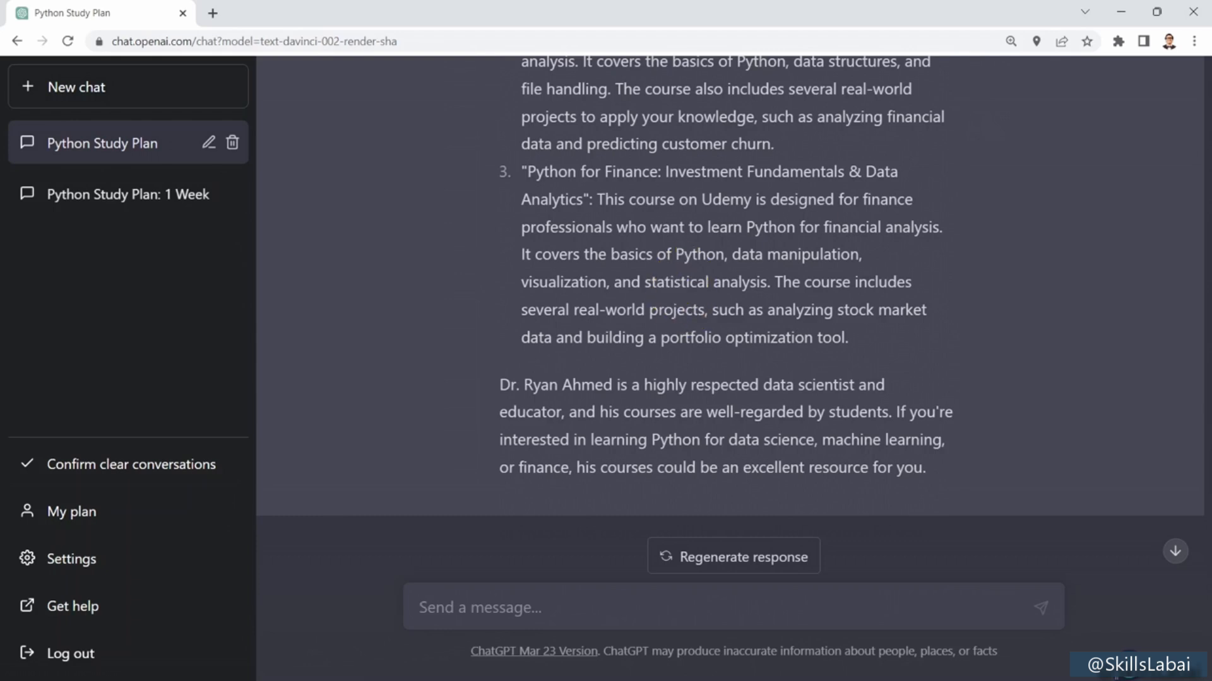
# Step: Submit the prompt "Develop a curriculum for learning JavaScript" and read the curriculum to the end
pyautogui.click(1129, 670)
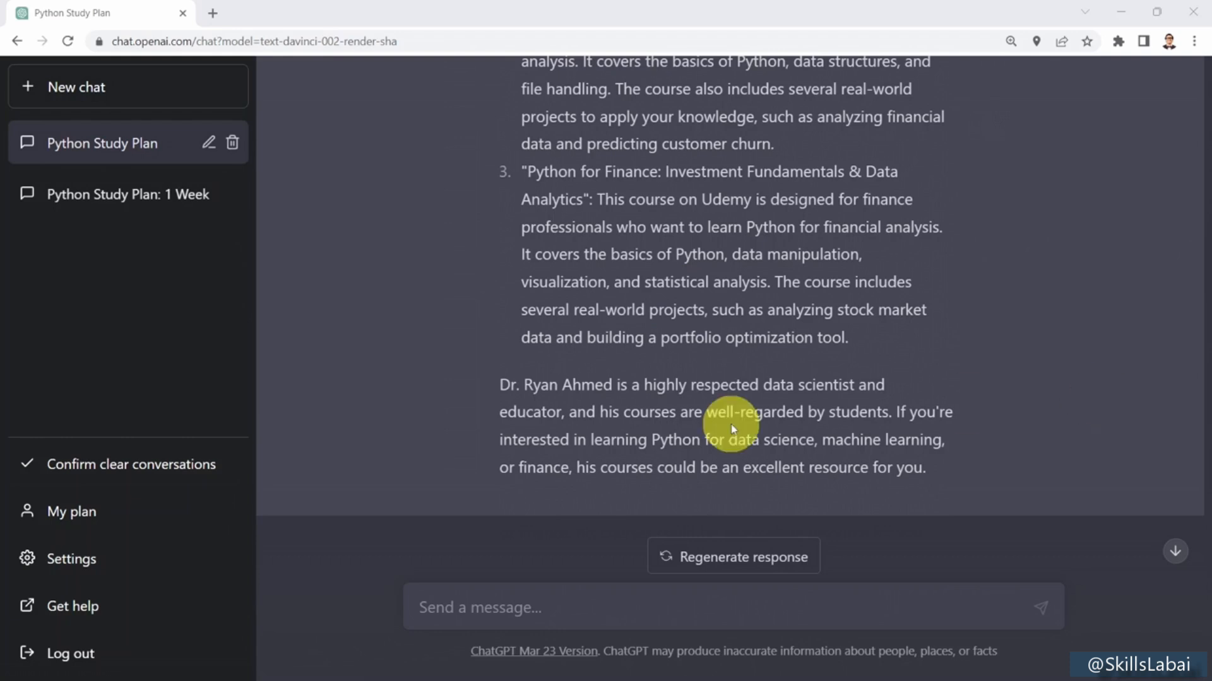
pyautogui.click(565, 609)
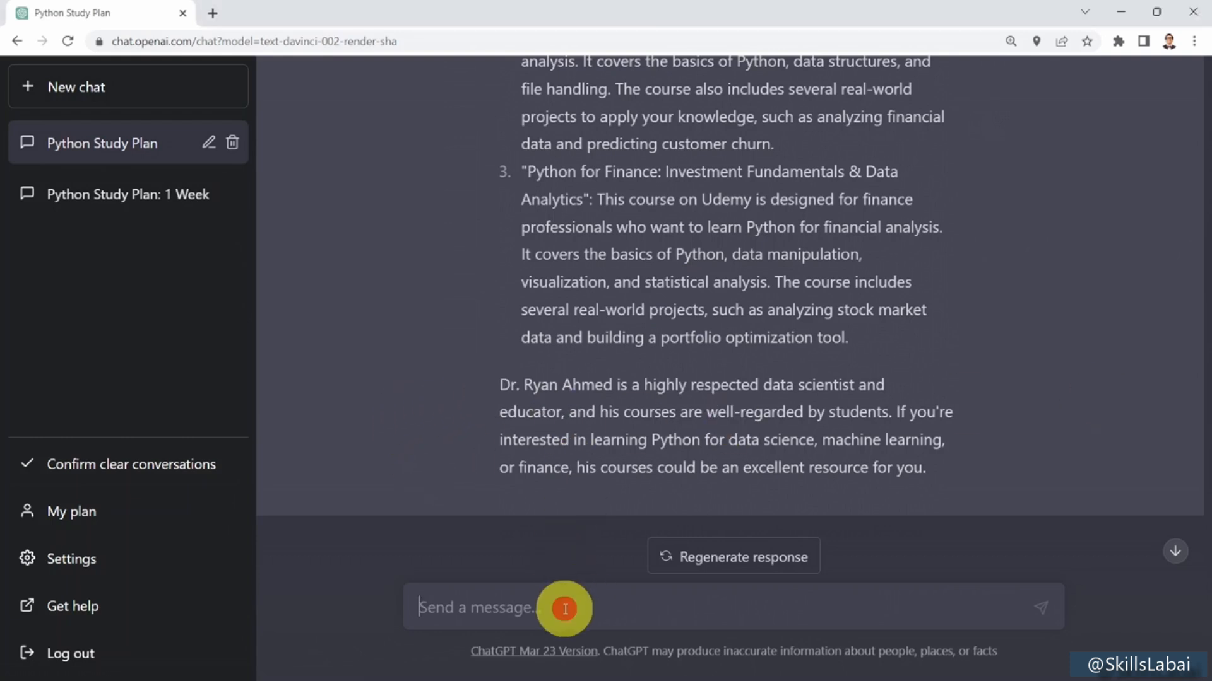
pyautogui.write('Develop a curriculum for learning JavaScript')
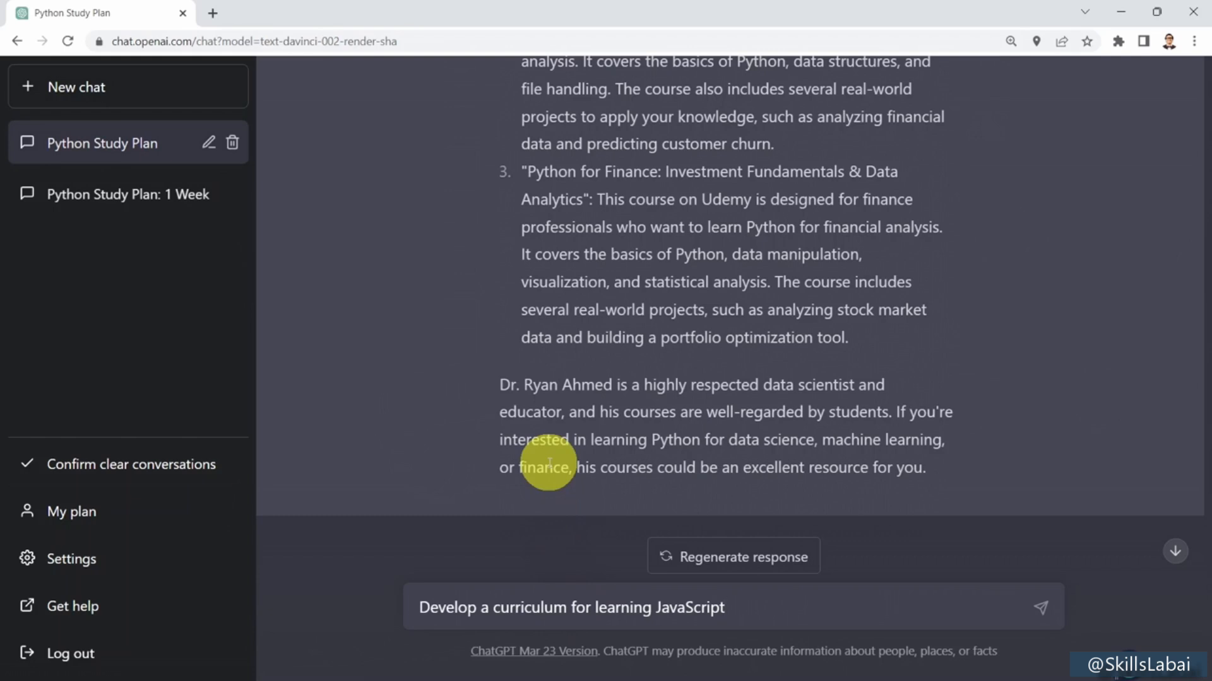
pyautogui.press('Return')
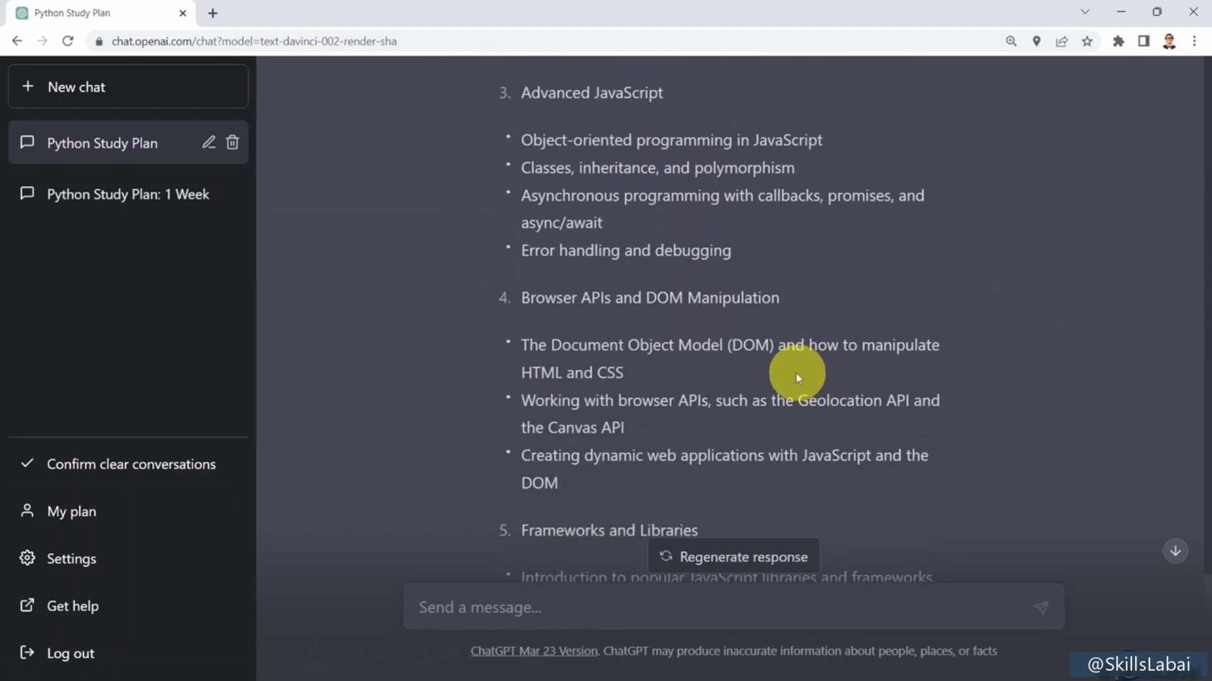
pyautogui.scroll(-4, 725, 322)
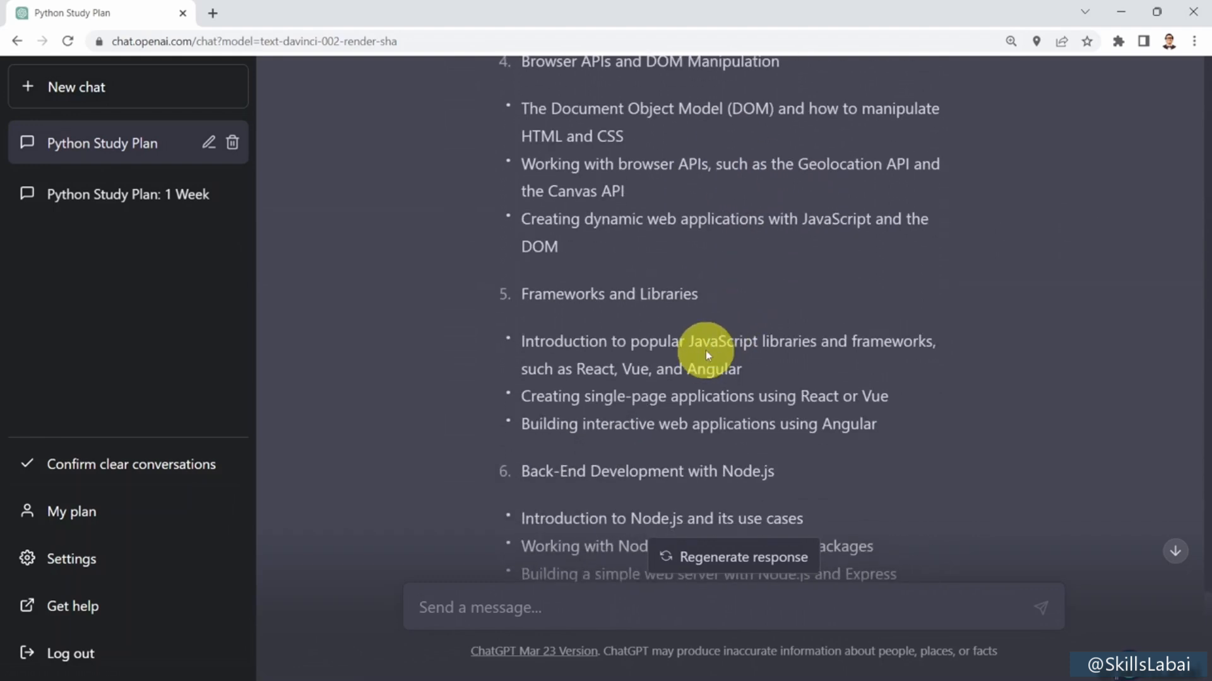
pyautogui.scroll(-3, 706, 350)
pyautogui.scroll(-3, 713, 344)
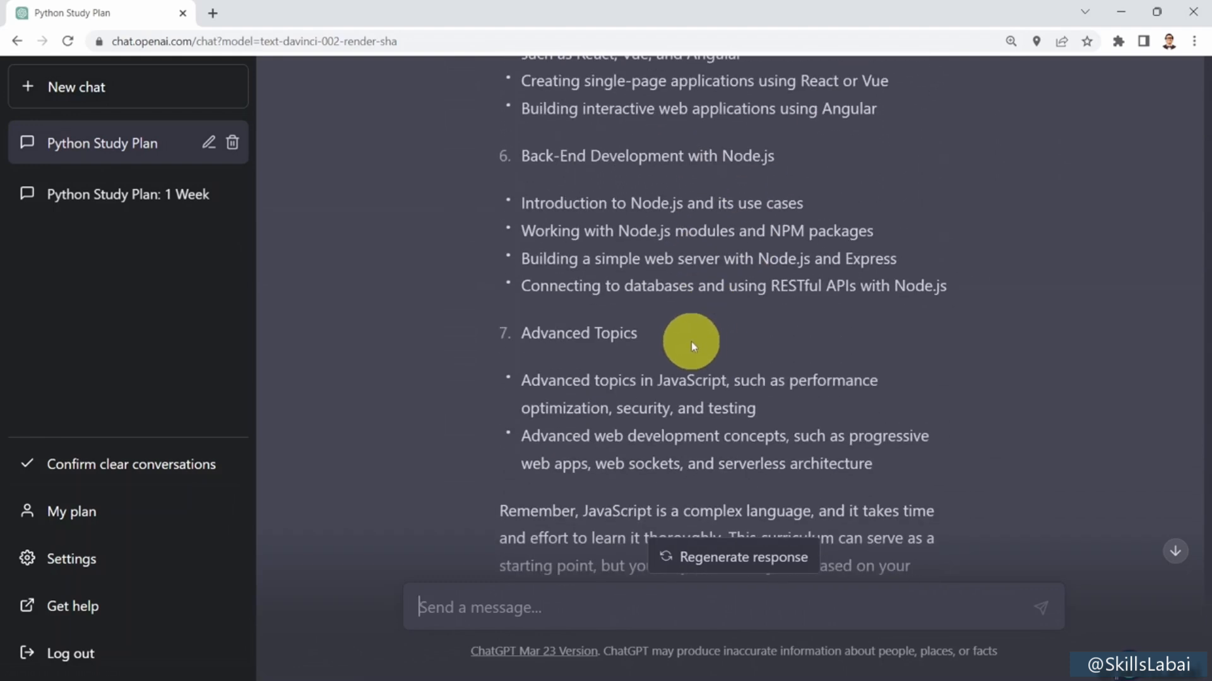
pyautogui.scroll(-4, 691, 342)
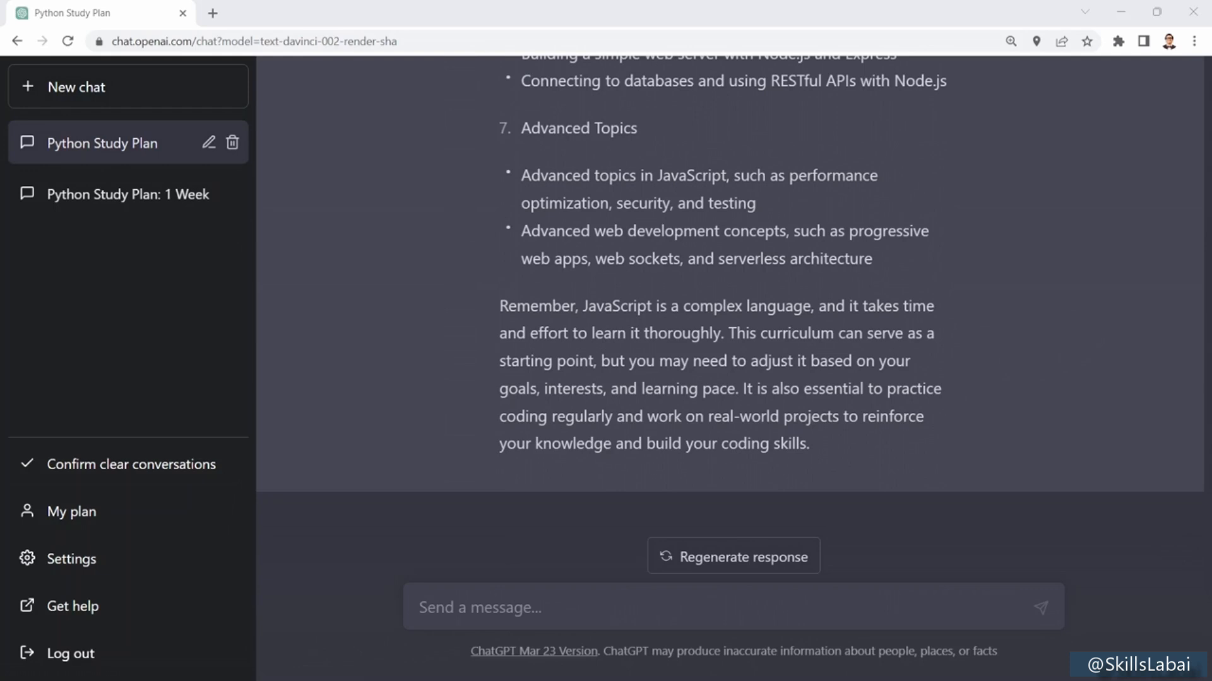
# Step: Ask "Are there any certifications or exams available to master AWS?" and read the answer from its start to the end
pyautogui.click(505, 610)
pyautogui.write('Are there any certifications or exams available to master AWS?')
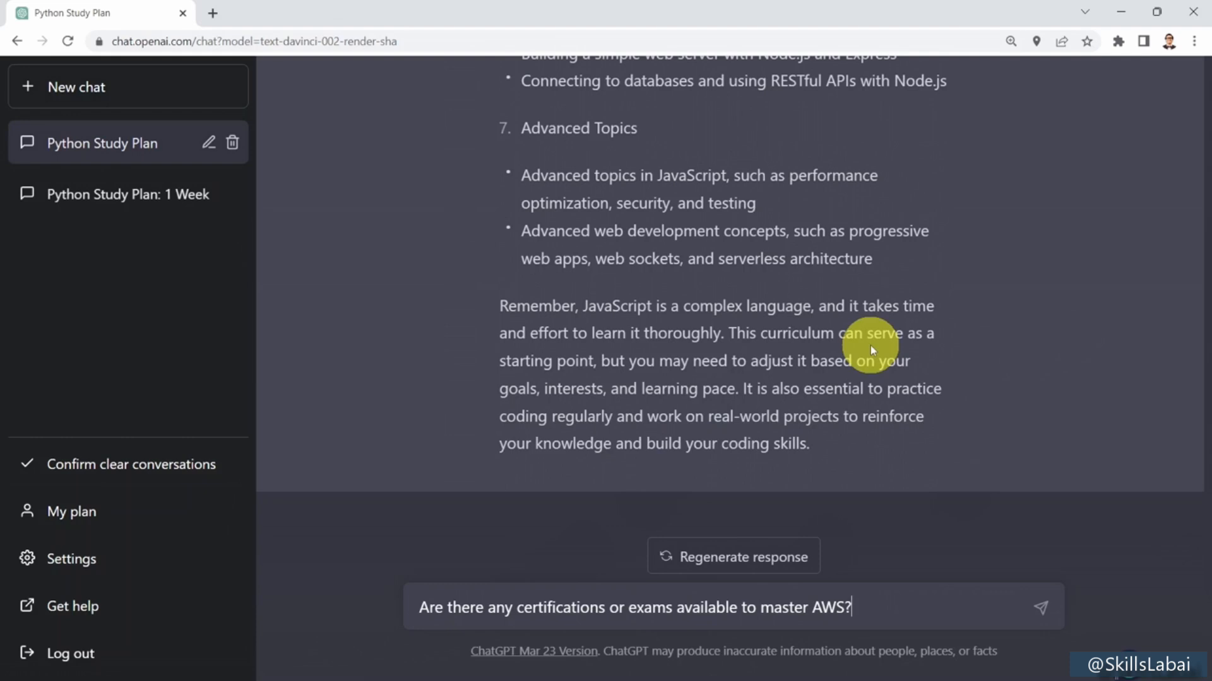
pyautogui.press('Return')
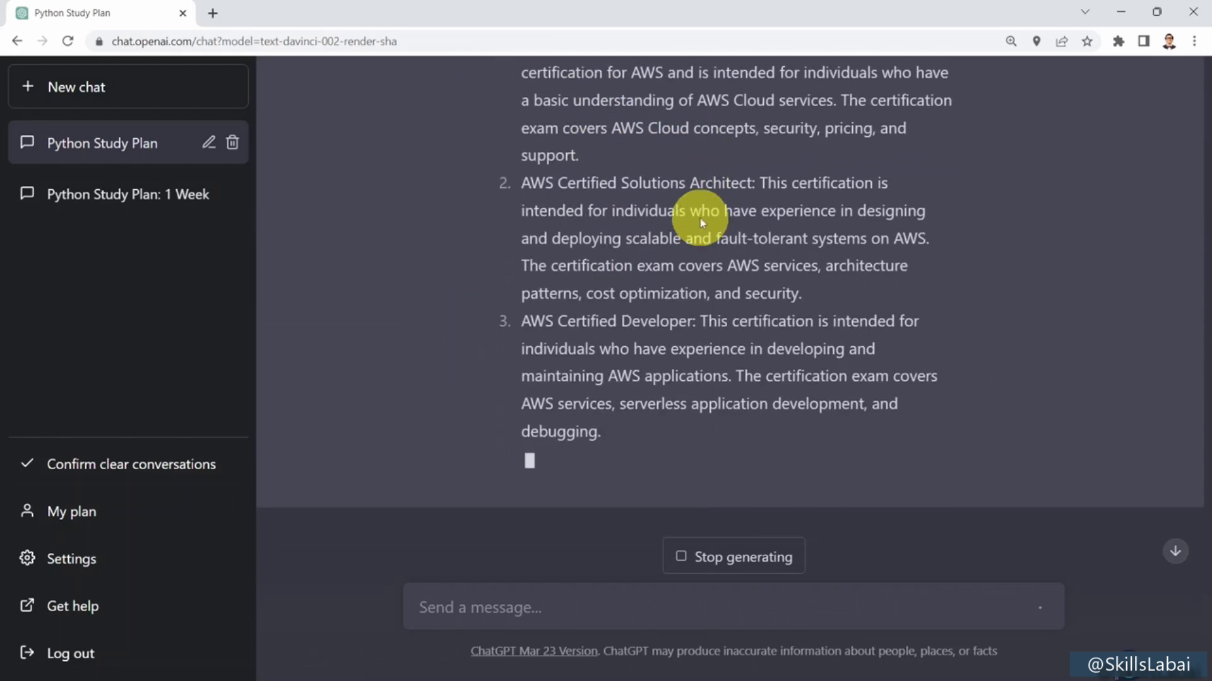
pyautogui.scroll(4, 699, 218)
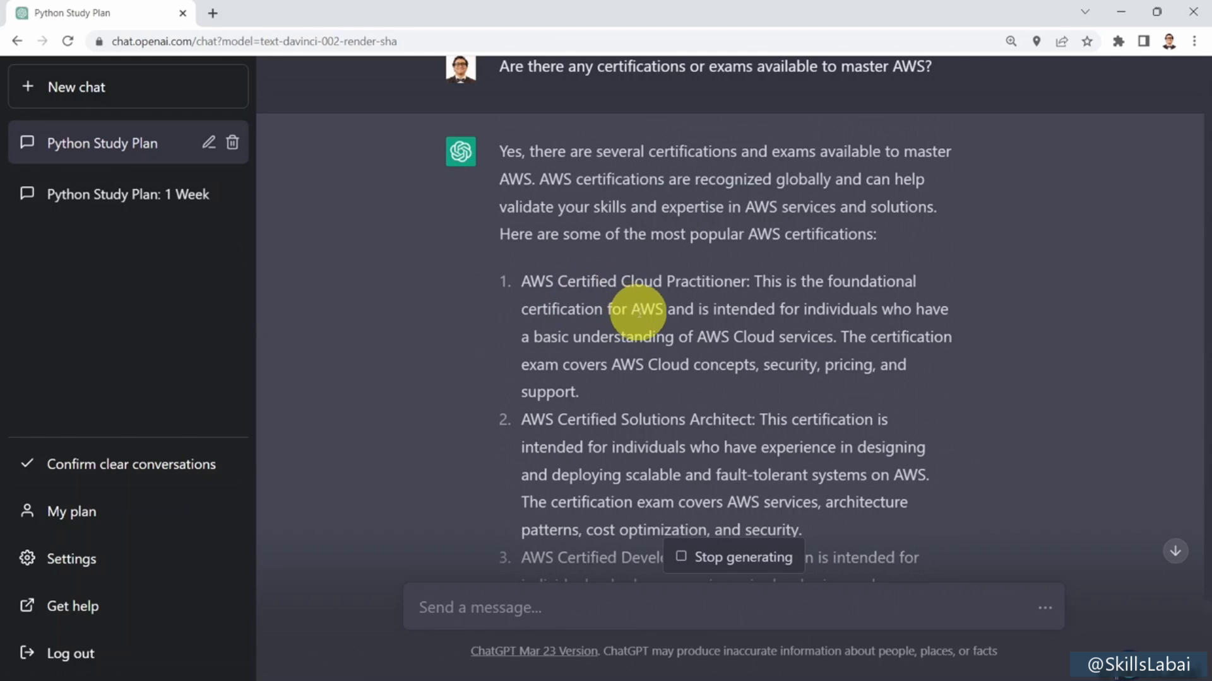
pyautogui.scroll(-3, 637, 309)
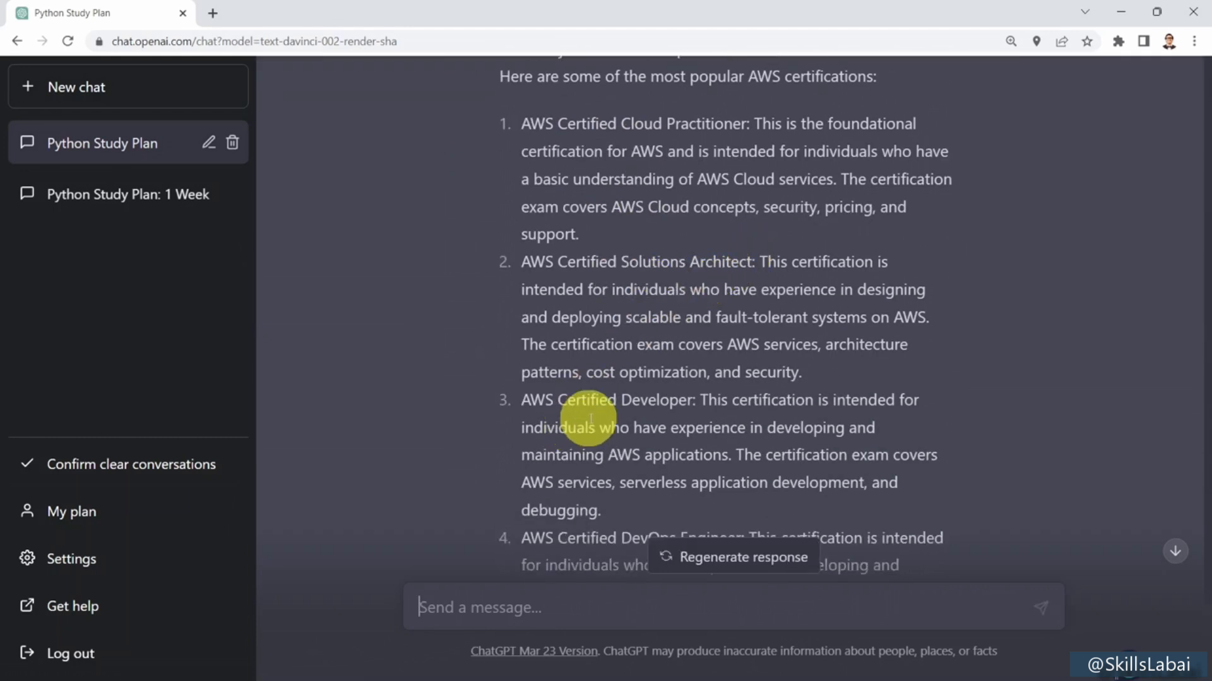
pyautogui.scroll(-3, 668, 365)
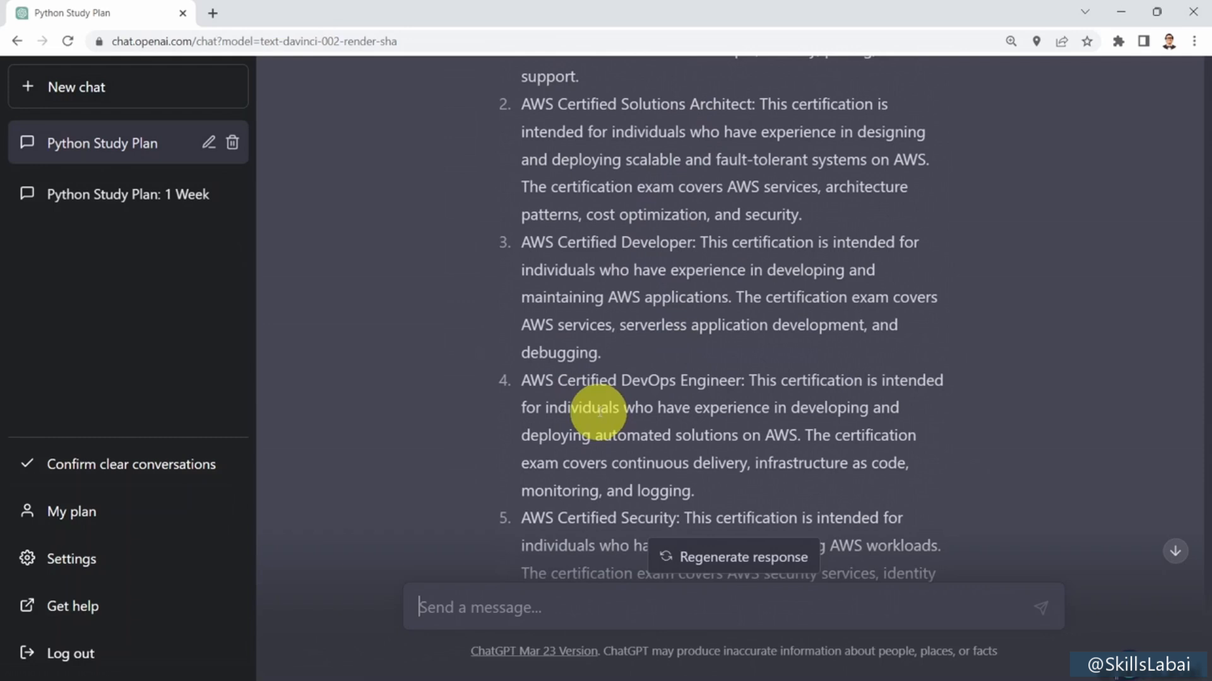
pyautogui.scroll(-3, 605, 385)
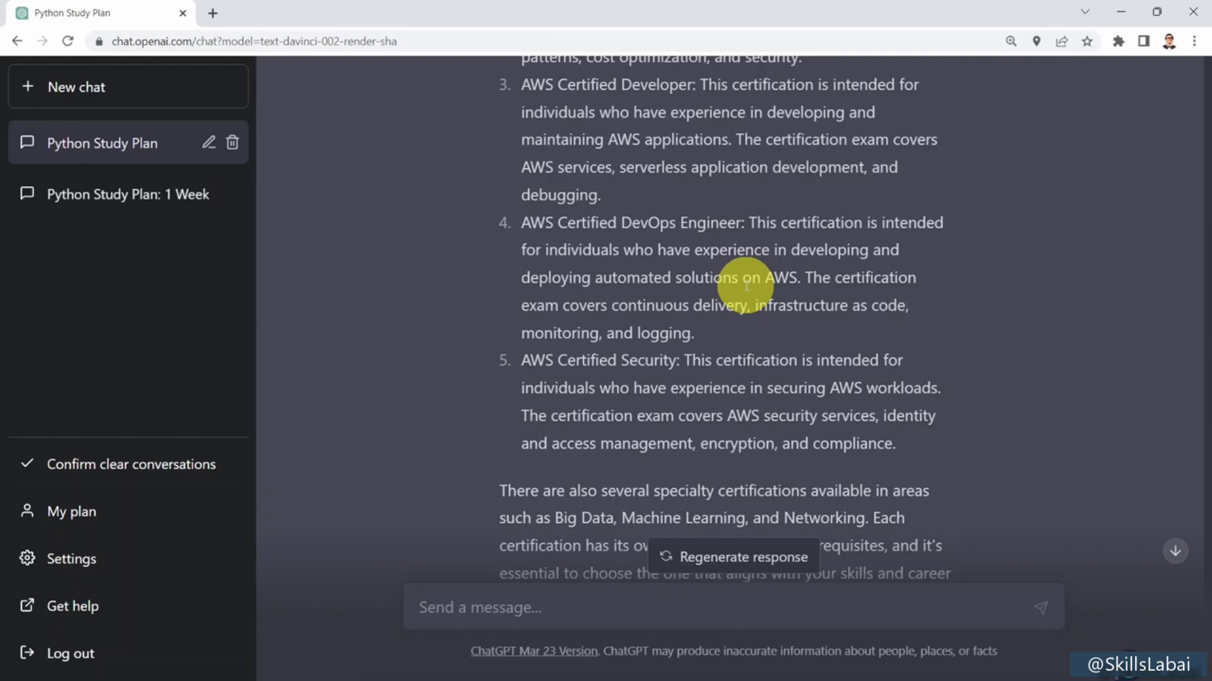
pyautogui.scroll(-1, 750, 289)
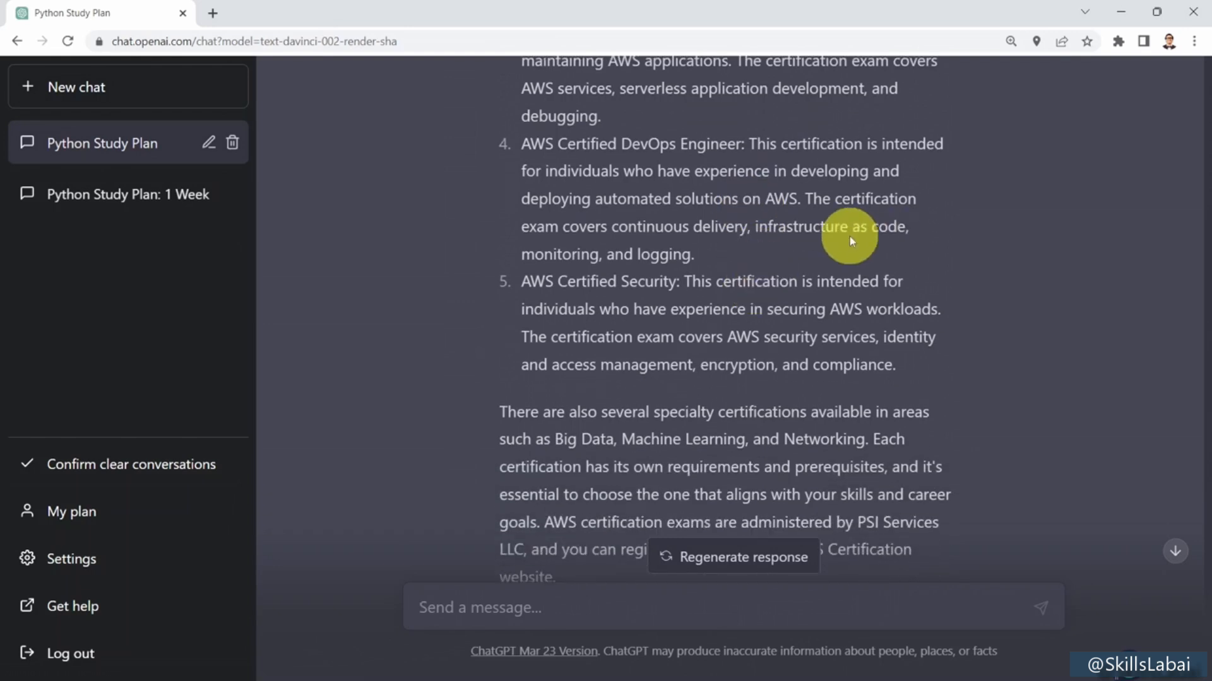
pyautogui.scroll(-2, 849, 236)
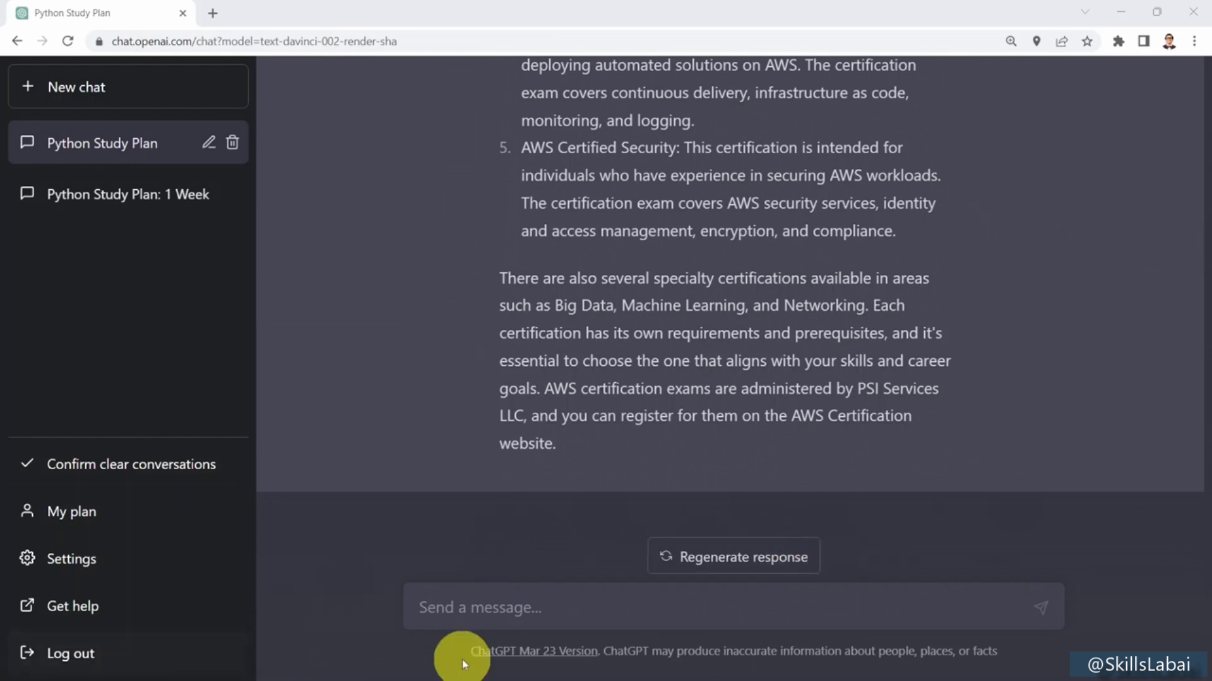
# Step: Ask "What are some project ideas that I can work on to master machine learning in Python?" and read through the listed project ideas
pyautogui.click(543, 609)
pyautogui.write('What are some project ideas that I can work on to master machine learning in Python?')
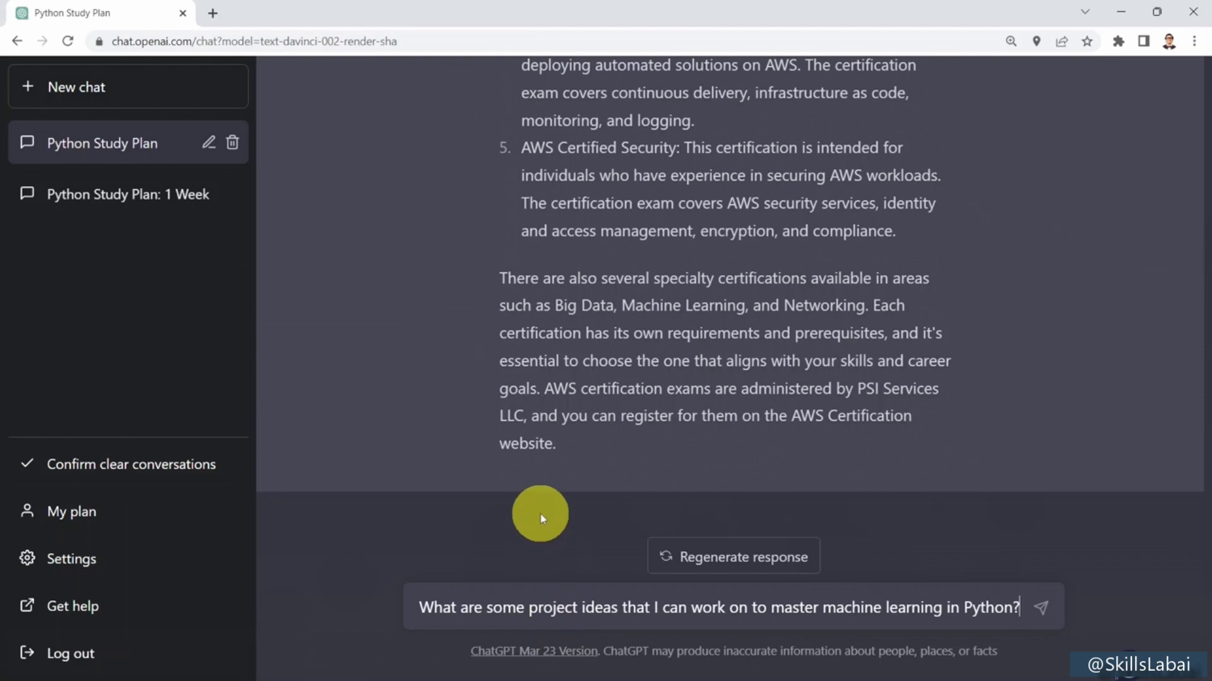
pyautogui.press('Return')
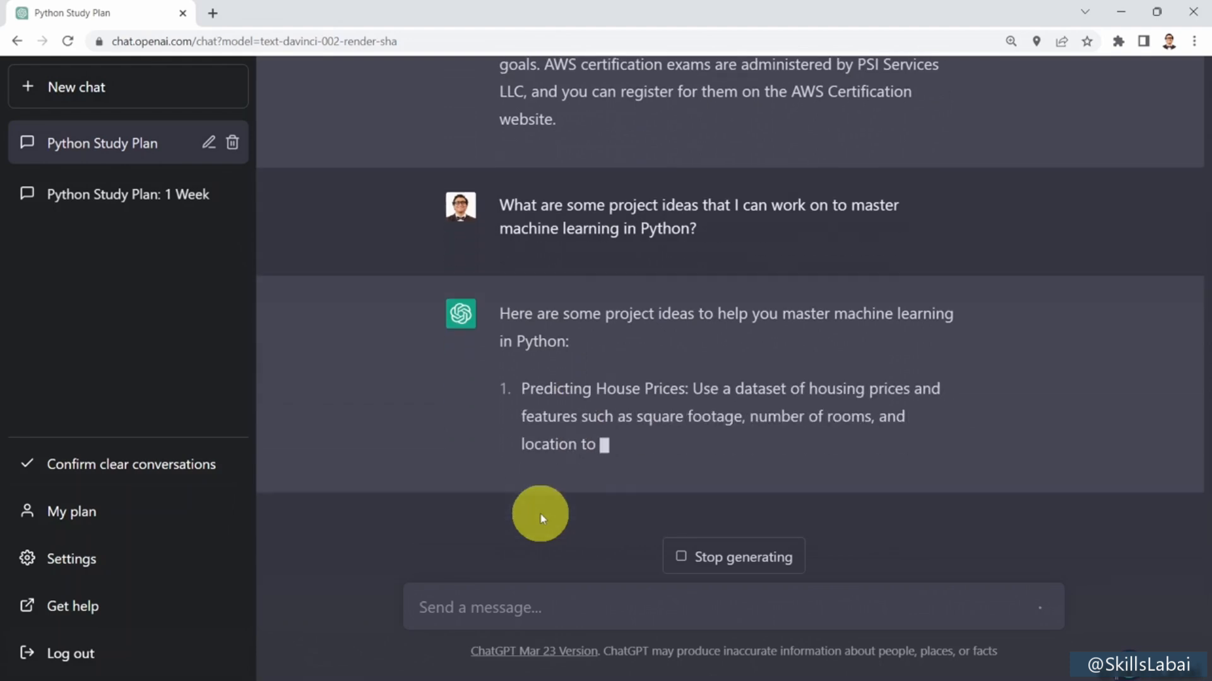
pyautogui.scroll(5, 568, 481)
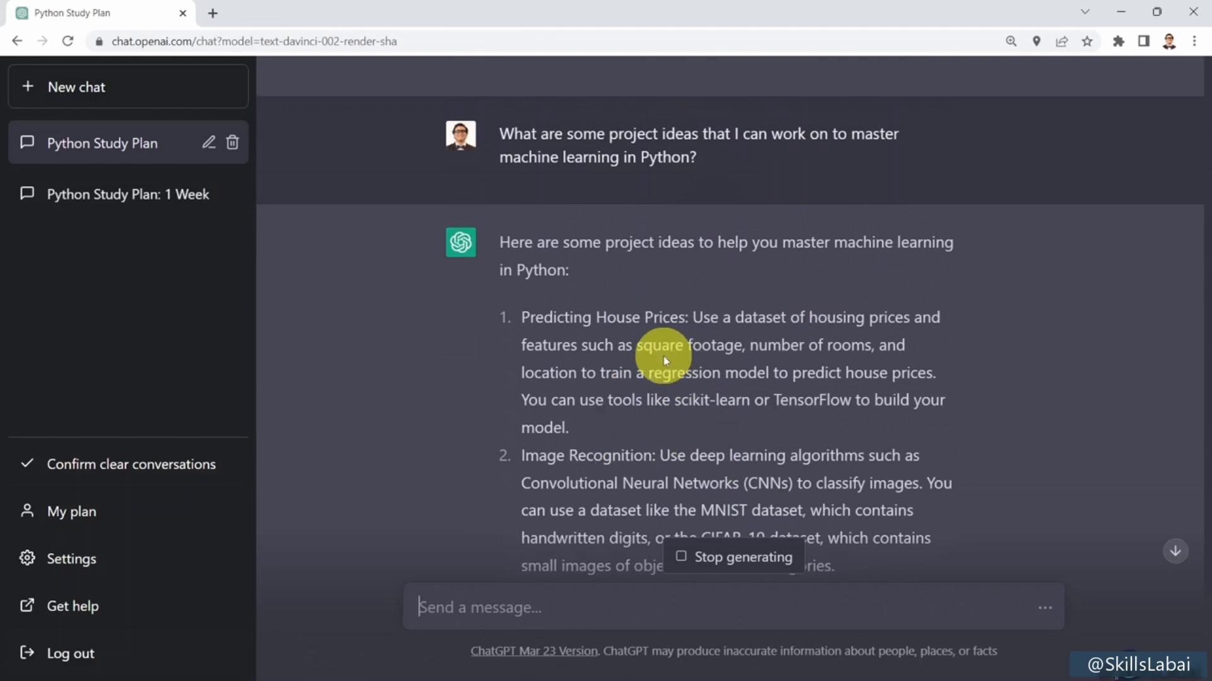
pyautogui.scroll(-2, 695, 328)
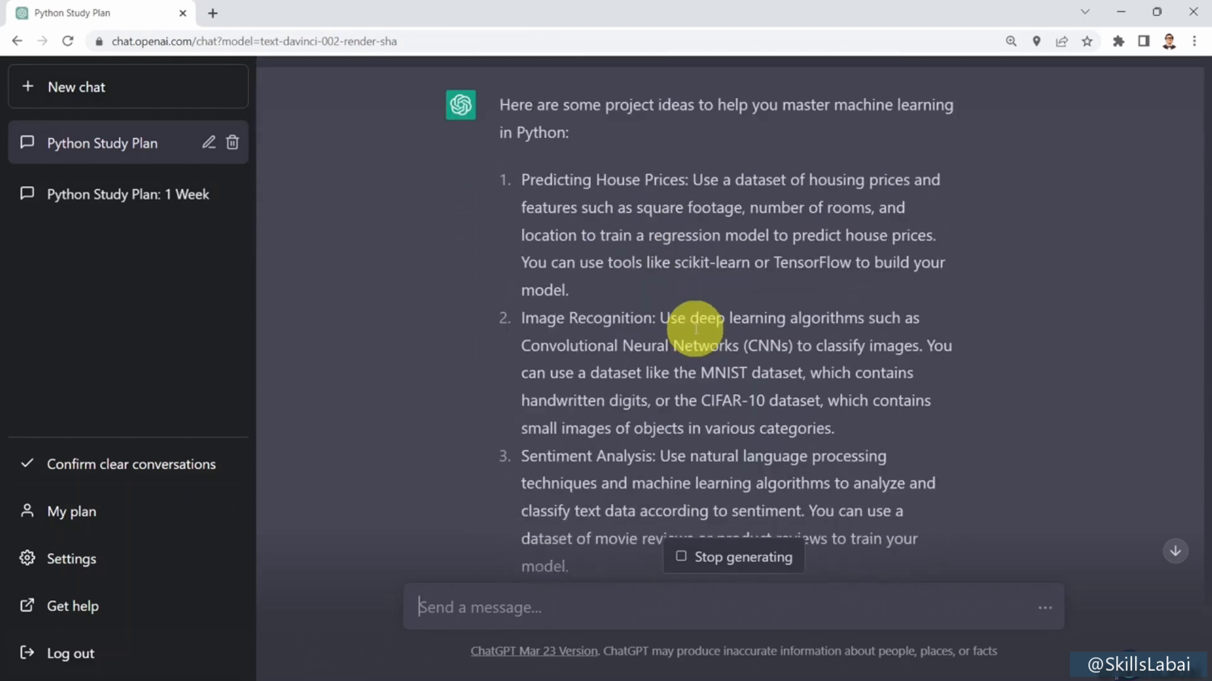
pyautogui.scroll(-2, 694, 328)
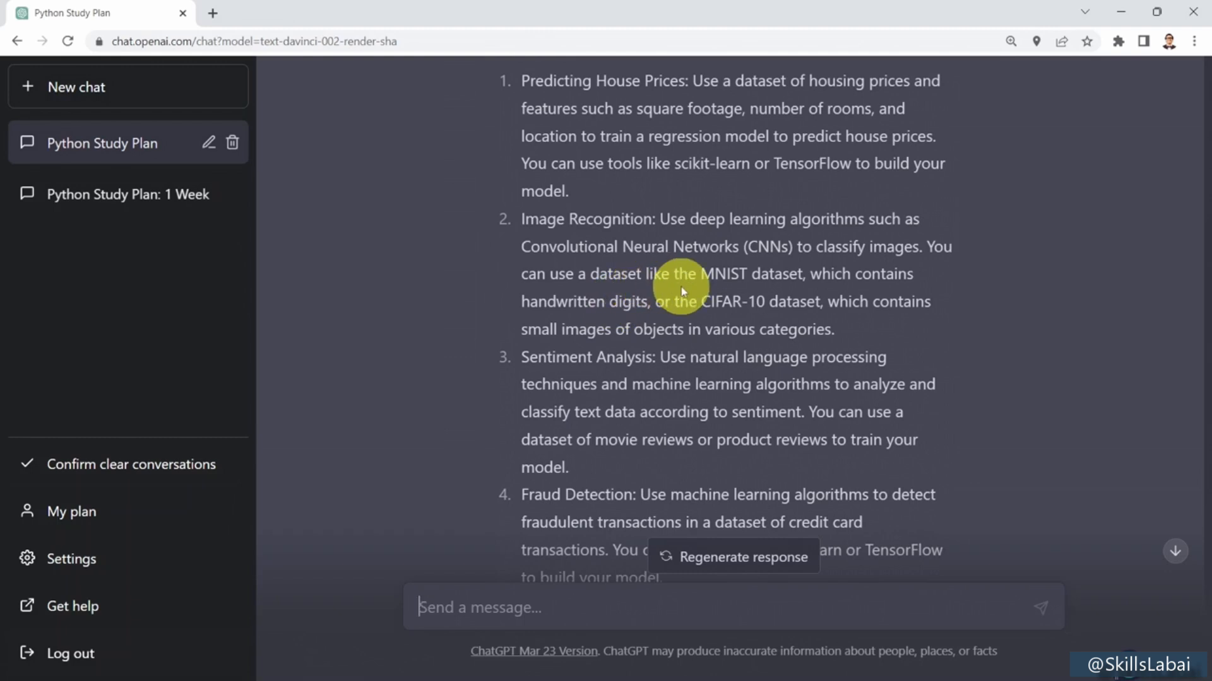
pyautogui.scroll(-1, 686, 274)
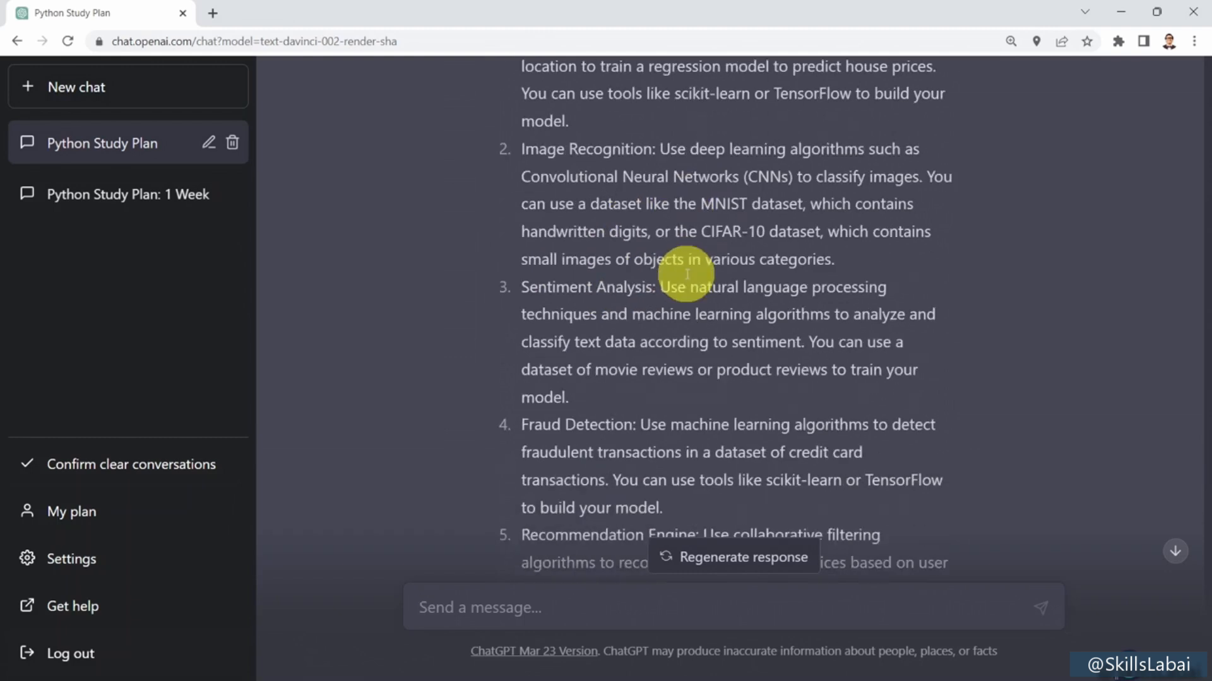
pyautogui.scroll(-1, 687, 274)
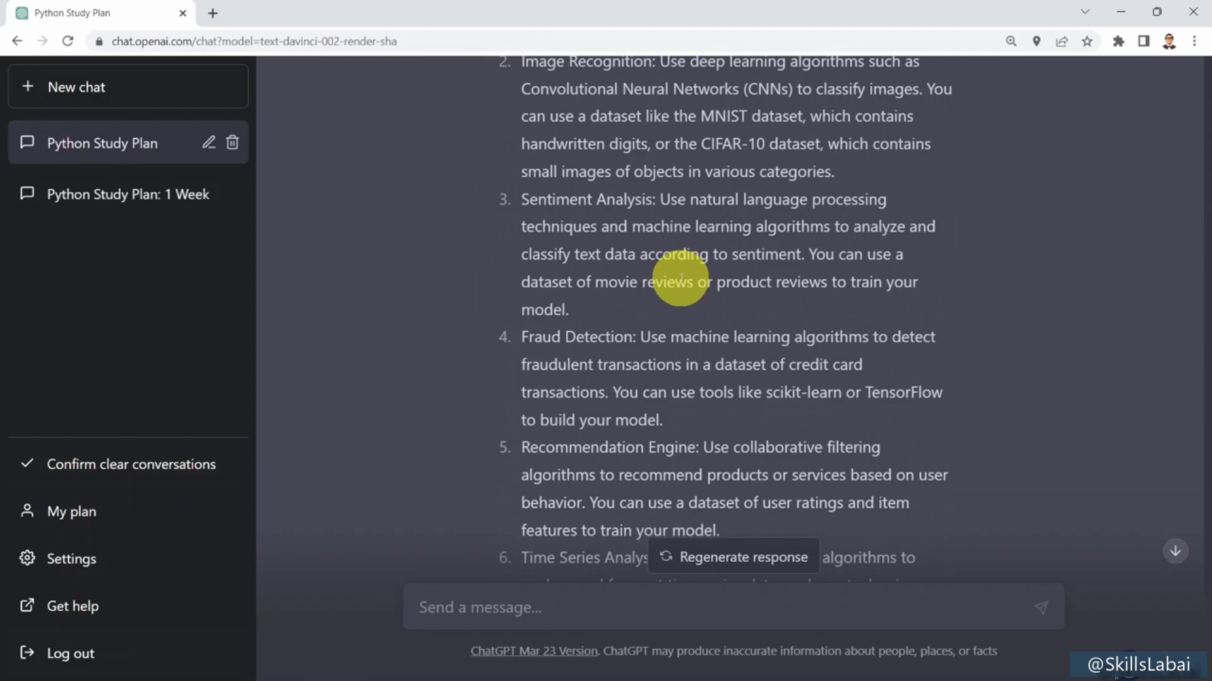
pyautogui.scroll(-1, 681, 278)
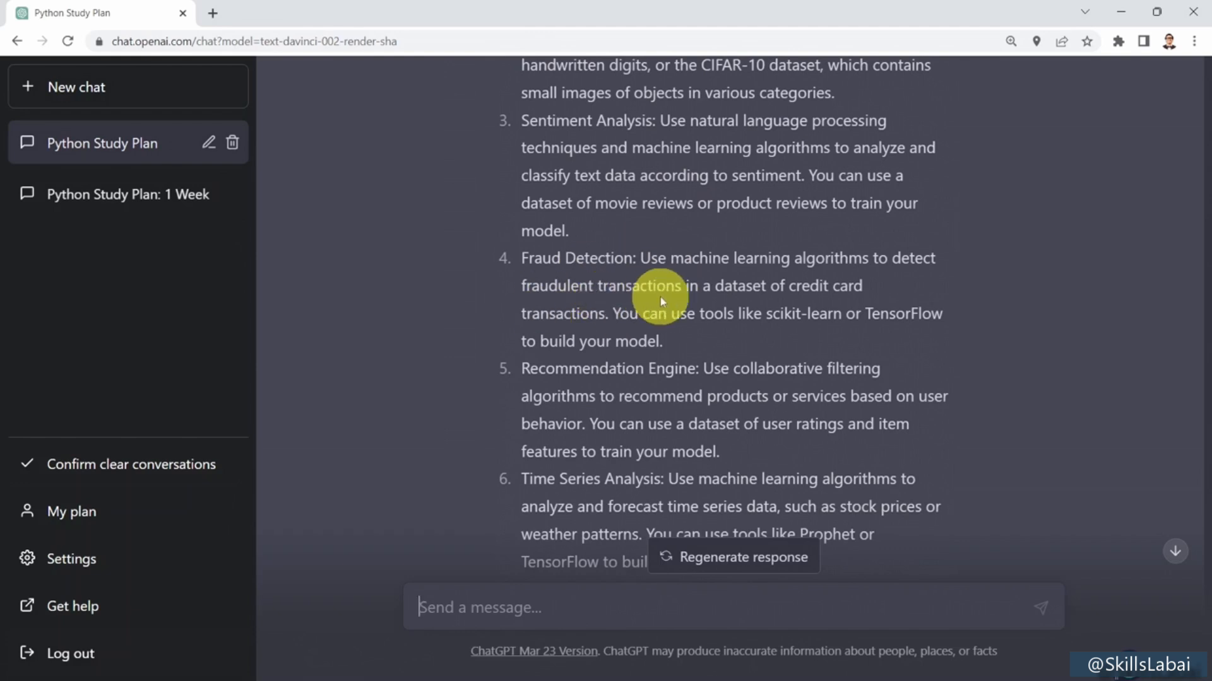
pyautogui.scroll(-1, 660, 297)
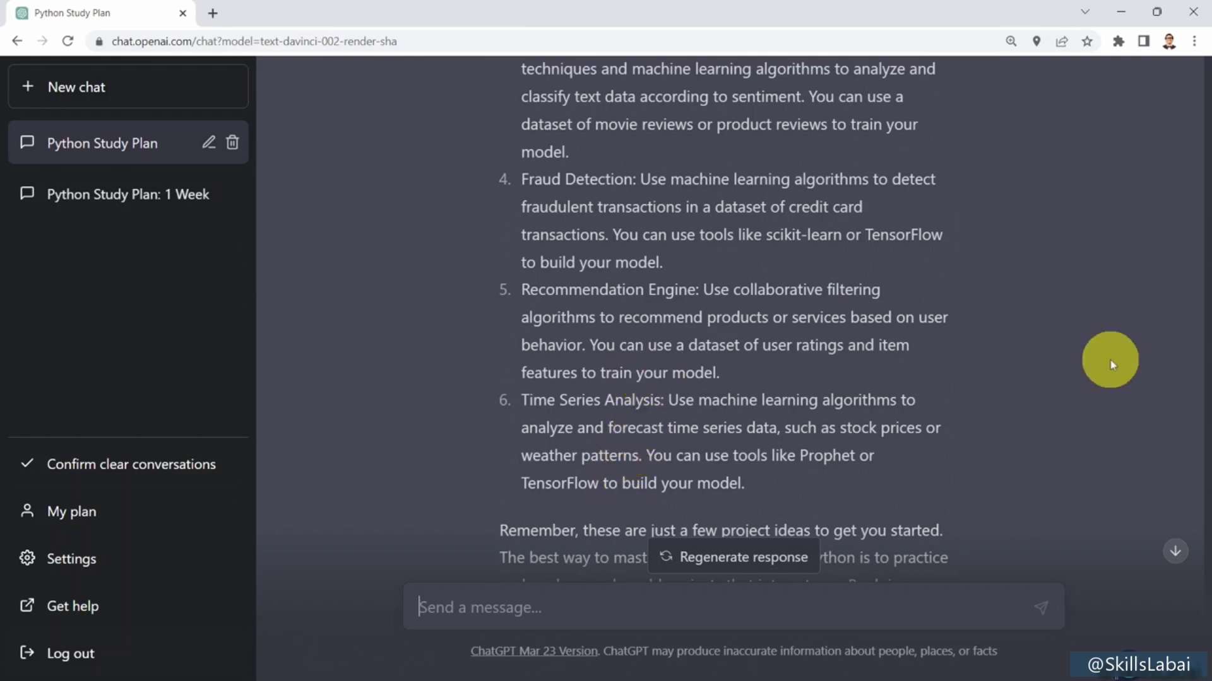
# Step: Review the machine learning project ideas again, from predicting house prices down to time series analysis
pyautogui.scroll(5, 686, 224)
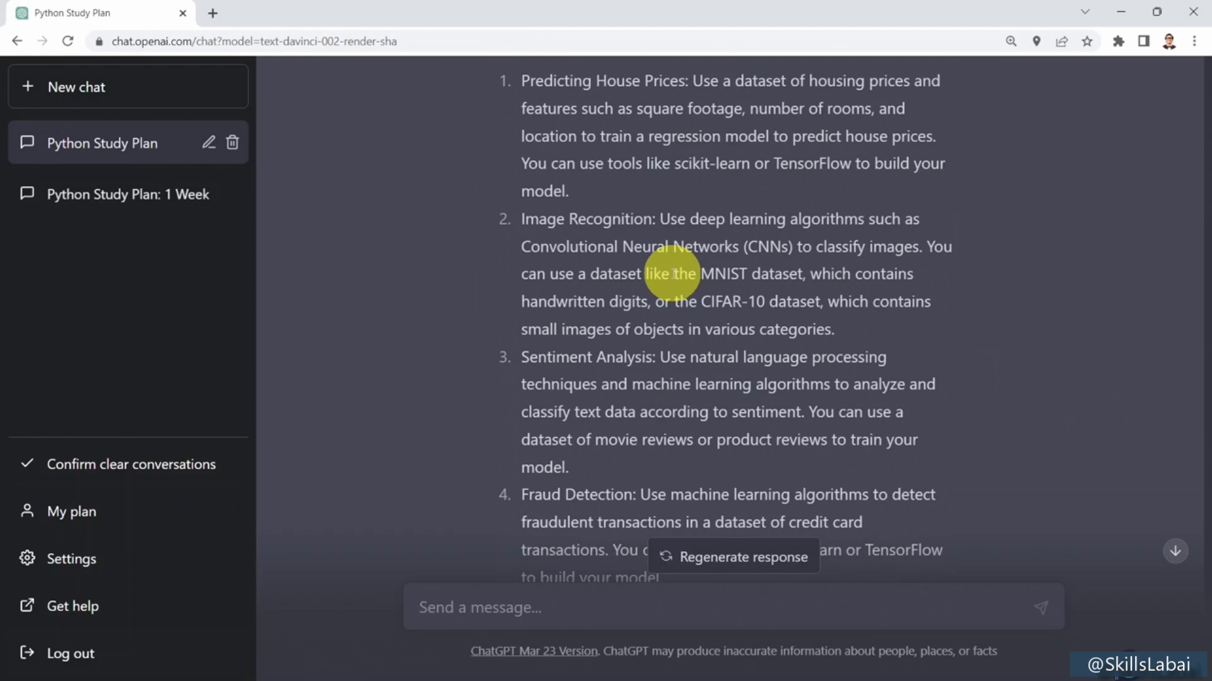
pyautogui.scroll(2, 673, 274)
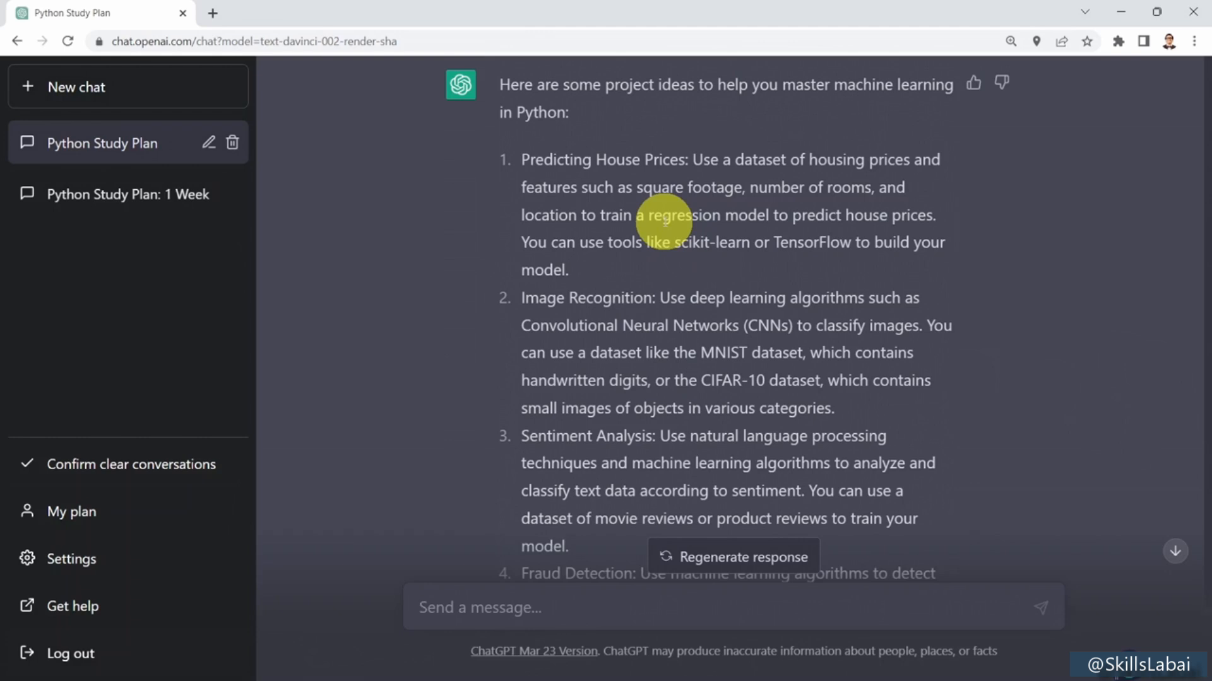
pyautogui.scroll(-2, 713, 274)
pyautogui.doubleClick(614, 193)
pyautogui.scroll(-1, 688, 256)
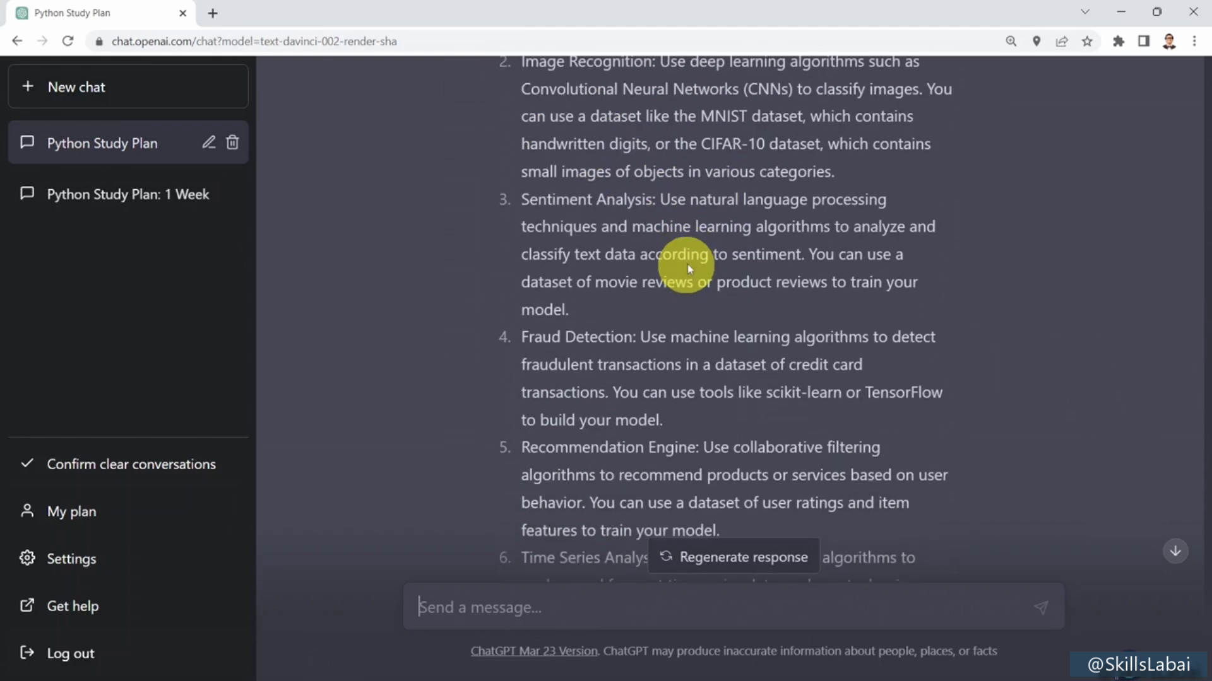
pyautogui.scroll(-2, 654, 305)
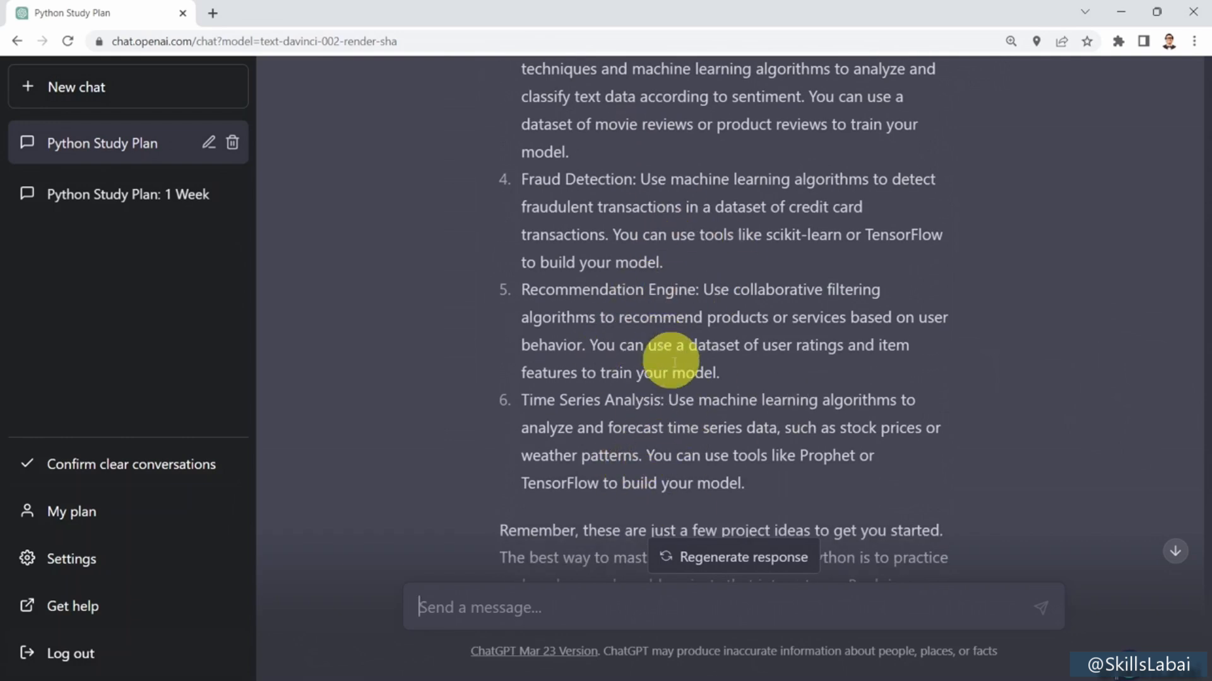
# Step: Ask "What are the best tools used for data visualization and web scrapping in Python?" and view the listed tools
pyautogui.click(1128, 666)
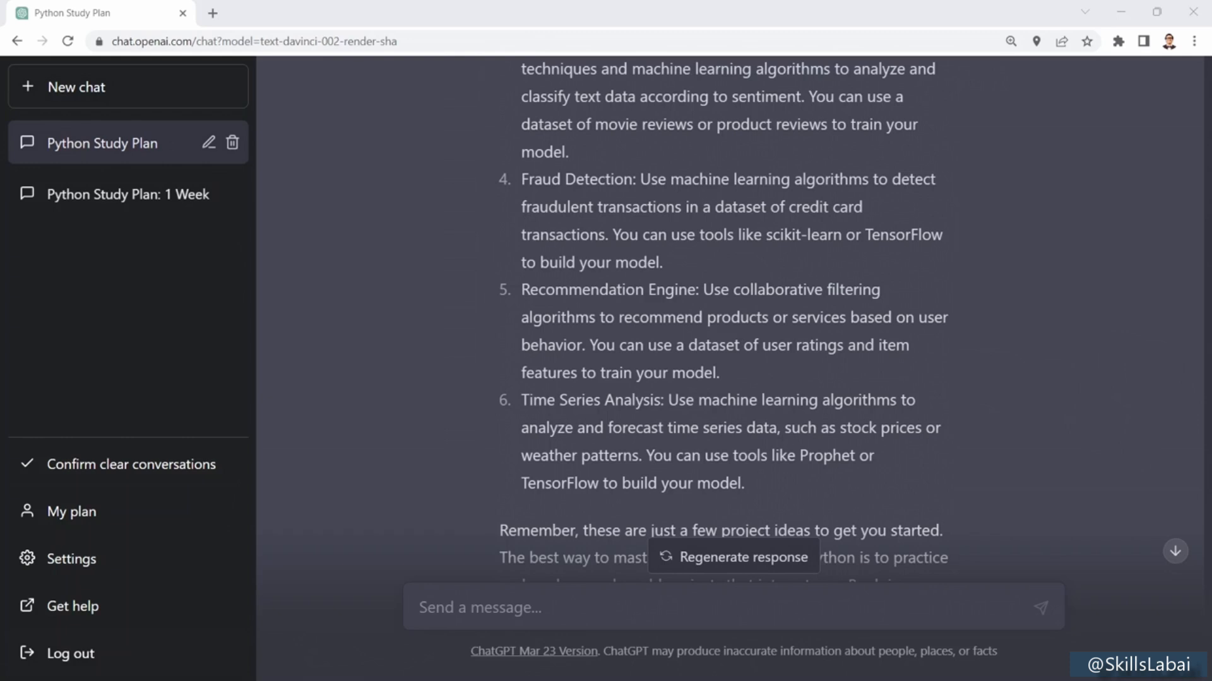
pyautogui.scroll(-3, 541, 437)
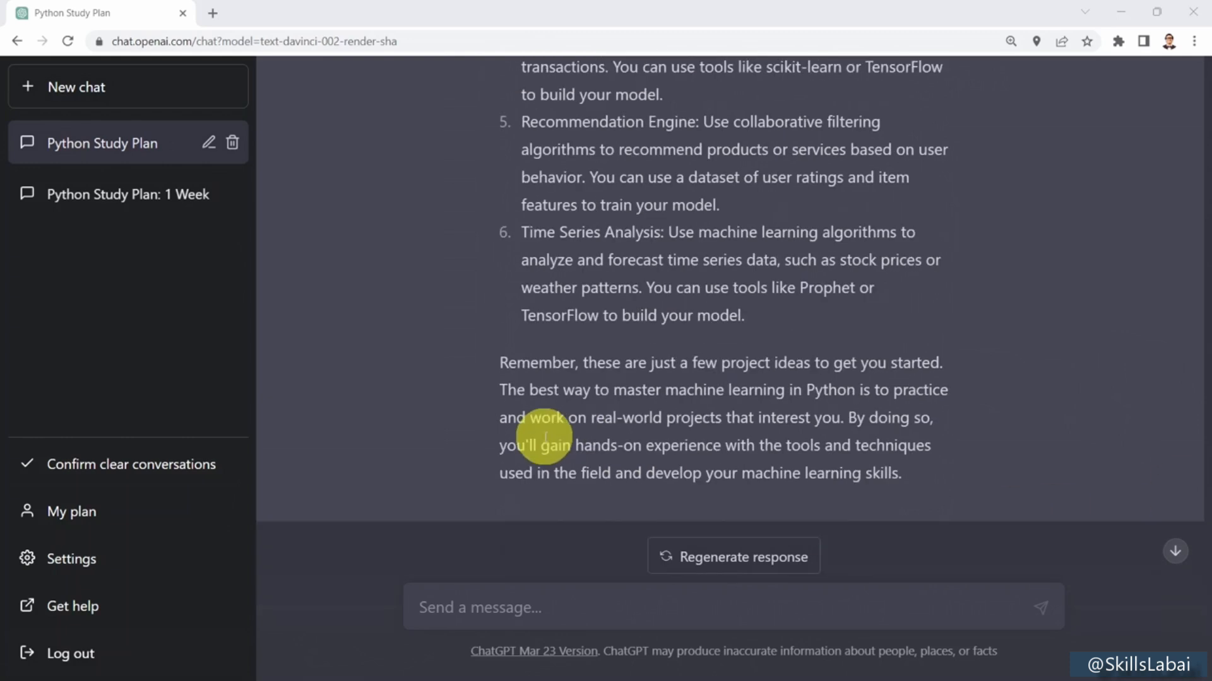
pyautogui.click(485, 610)
pyautogui.write('What are the best tools used for data visualization and web scrapping in Python?')
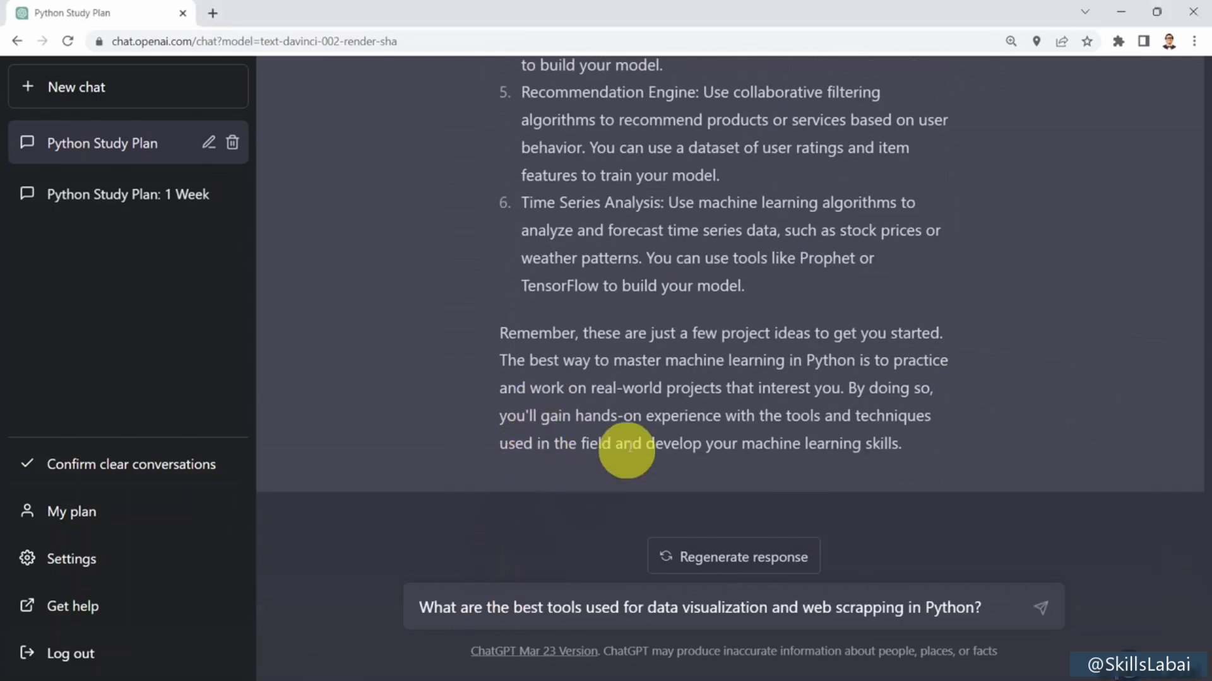
pyautogui.press('Return')
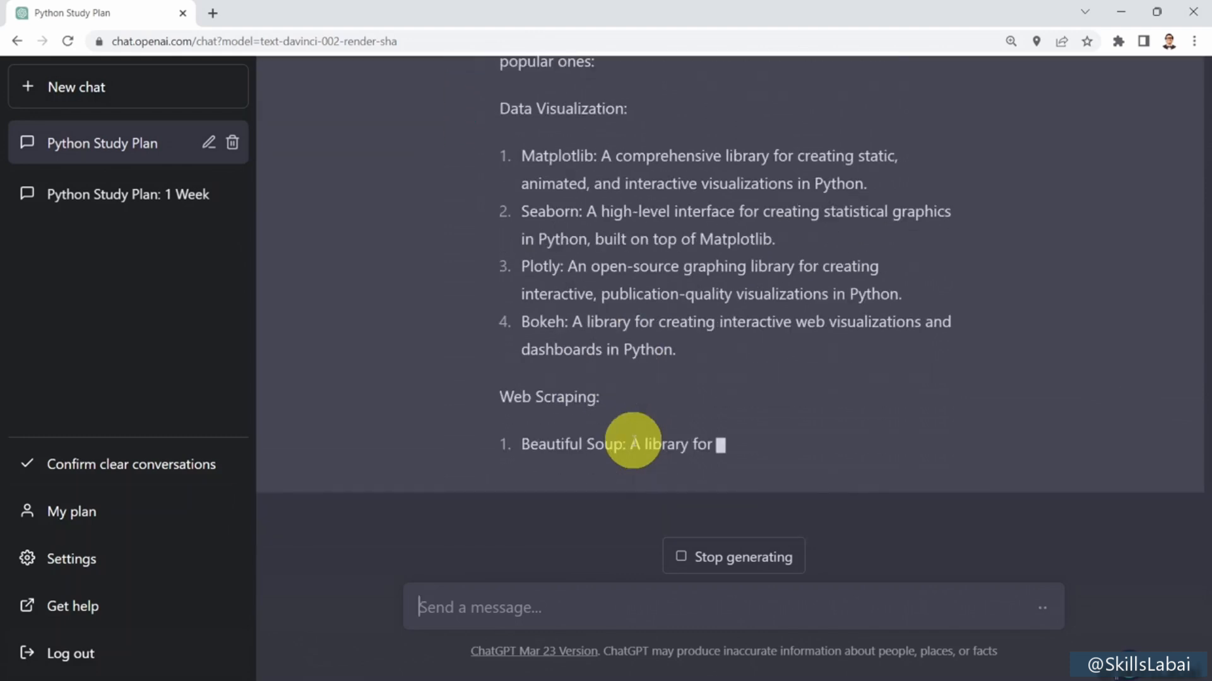
pyautogui.scroll(3, 609, 165)
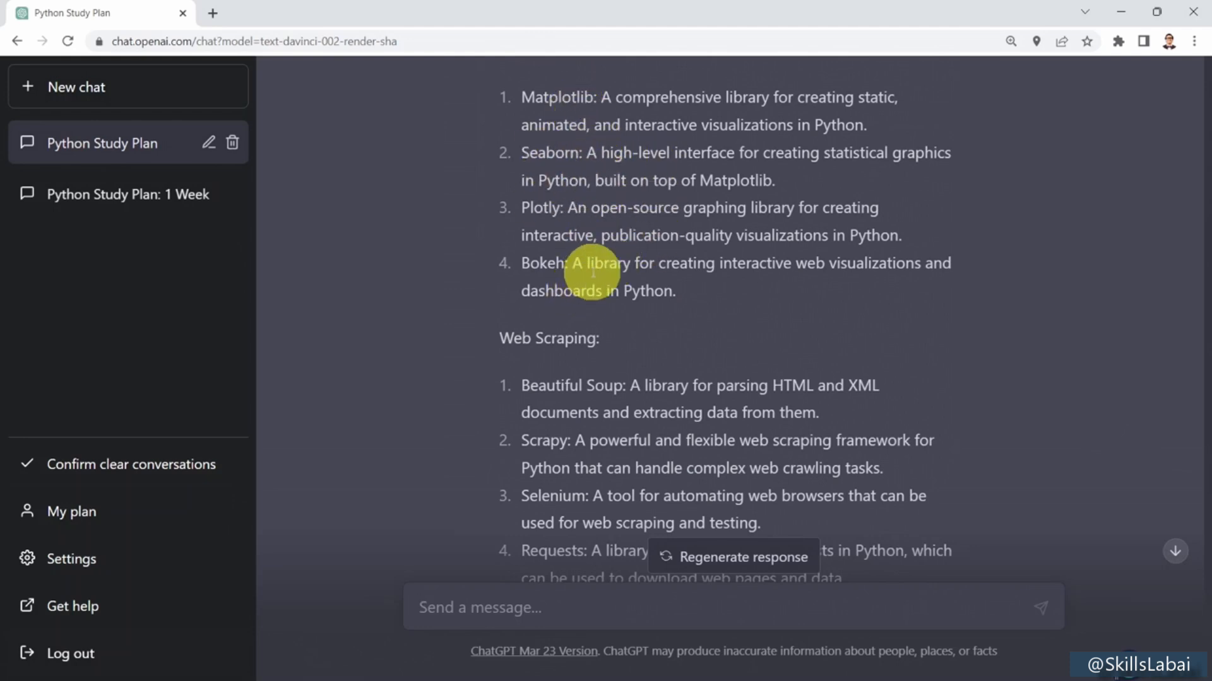
# Step: Read through the listed data visualization and web scraping tools down to the closing remark
pyautogui.scroll(-2, 576, 268)
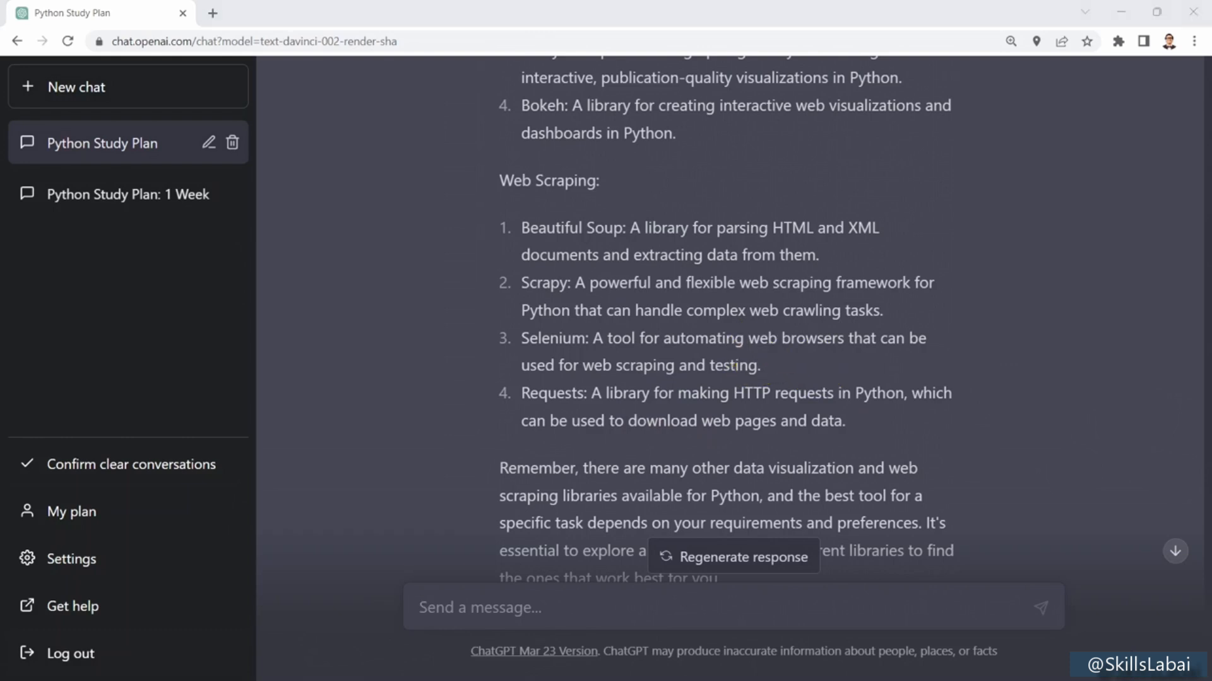
pyautogui.scroll(-2, 634, 470)
pyautogui.click(538, 606)
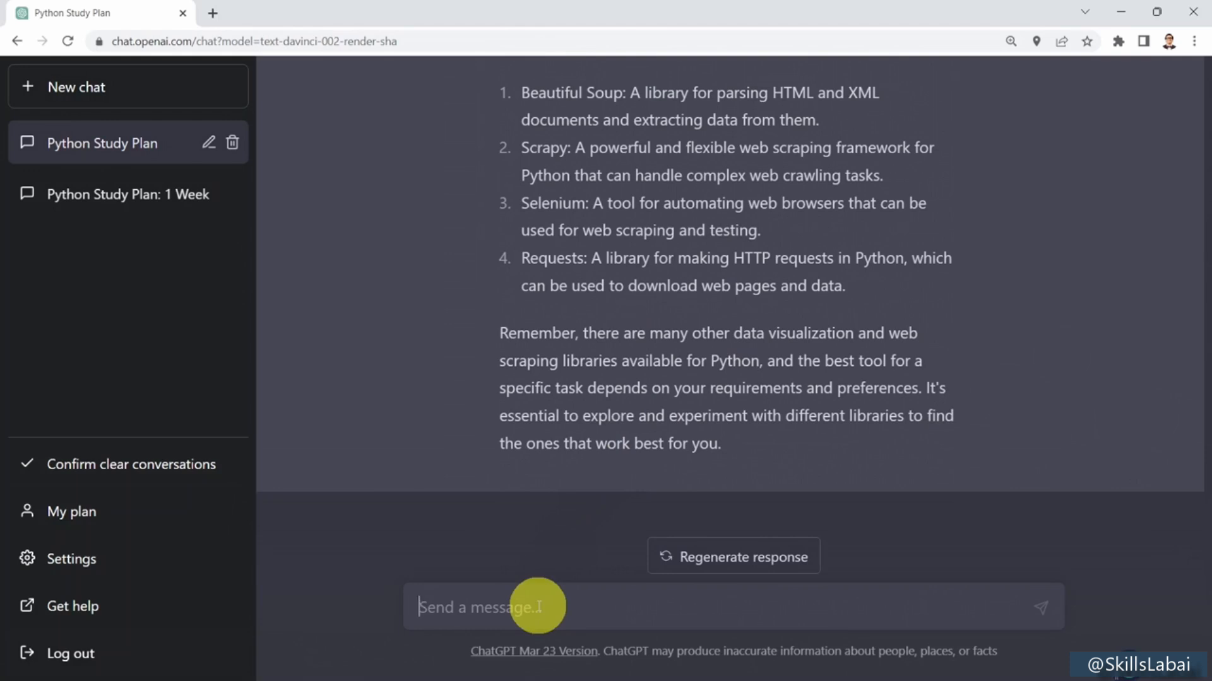
pyautogui.scroll(4, 808, 441)
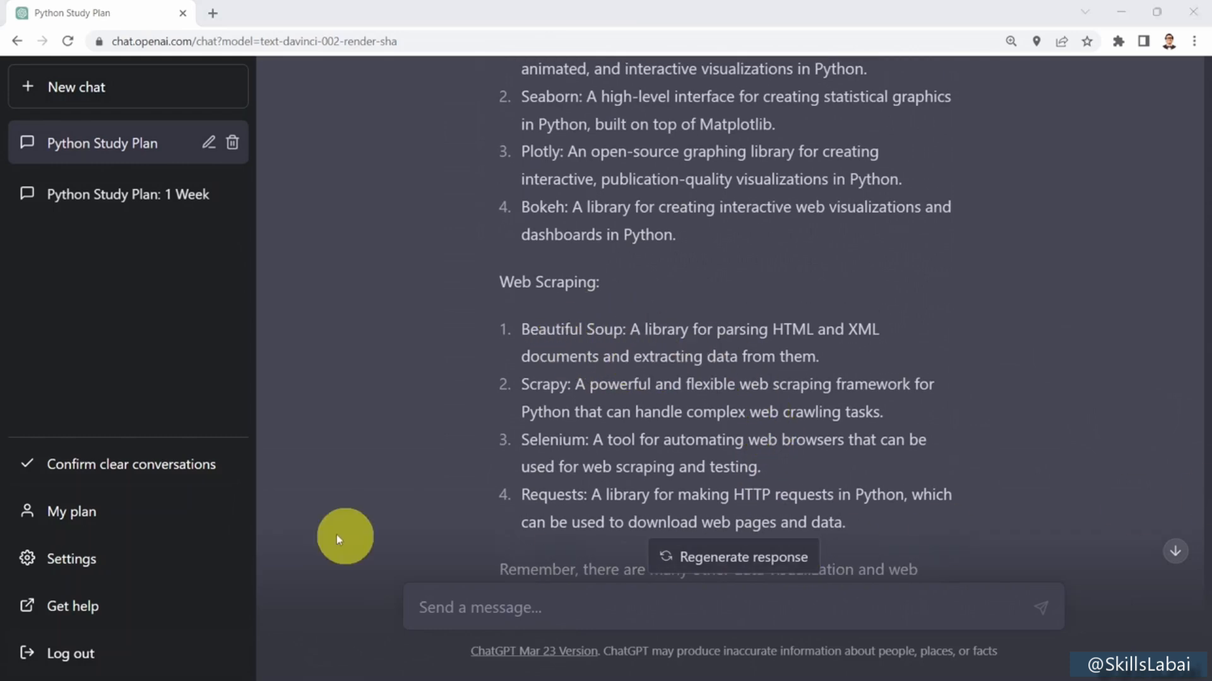
# Step: Ask "How can I download the Beautifulsoup4 in a Jupyter Notebook?" and read through the installation and import instructions
pyautogui.scroll(-4, 404, 574)
pyautogui.click(467, 603)
pyautogui.write('How can I download the Beautifulsoup4 in a Jupyter Notebook?')
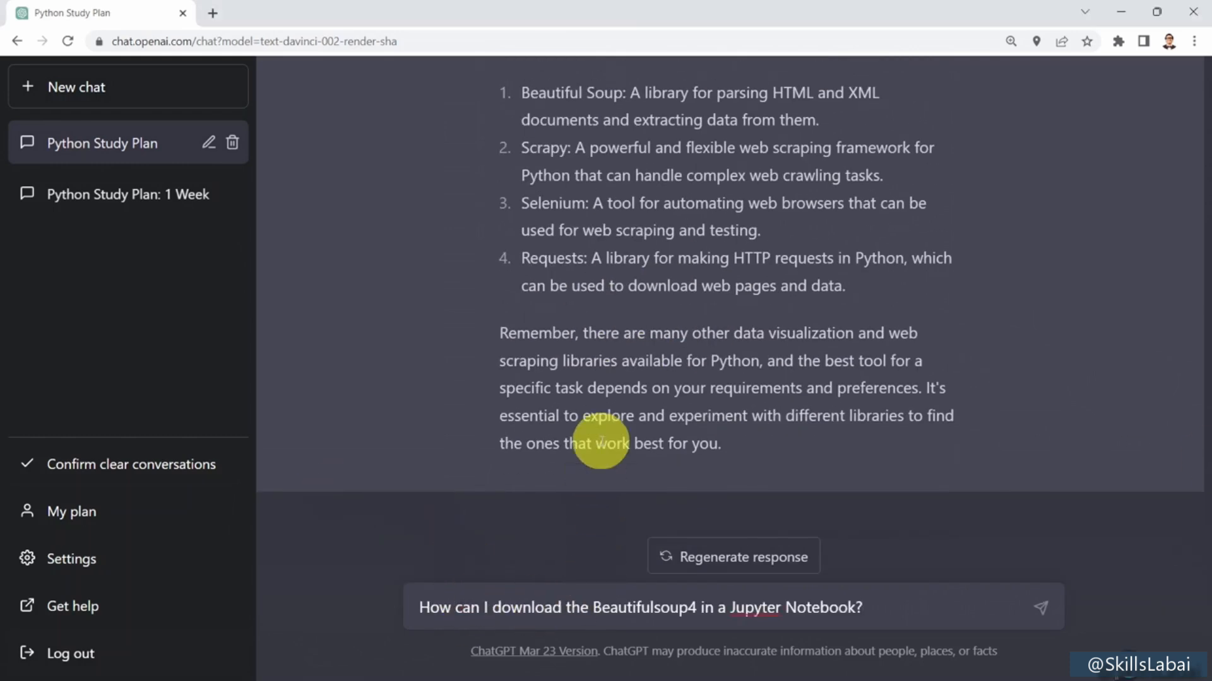
pyautogui.press('Return')
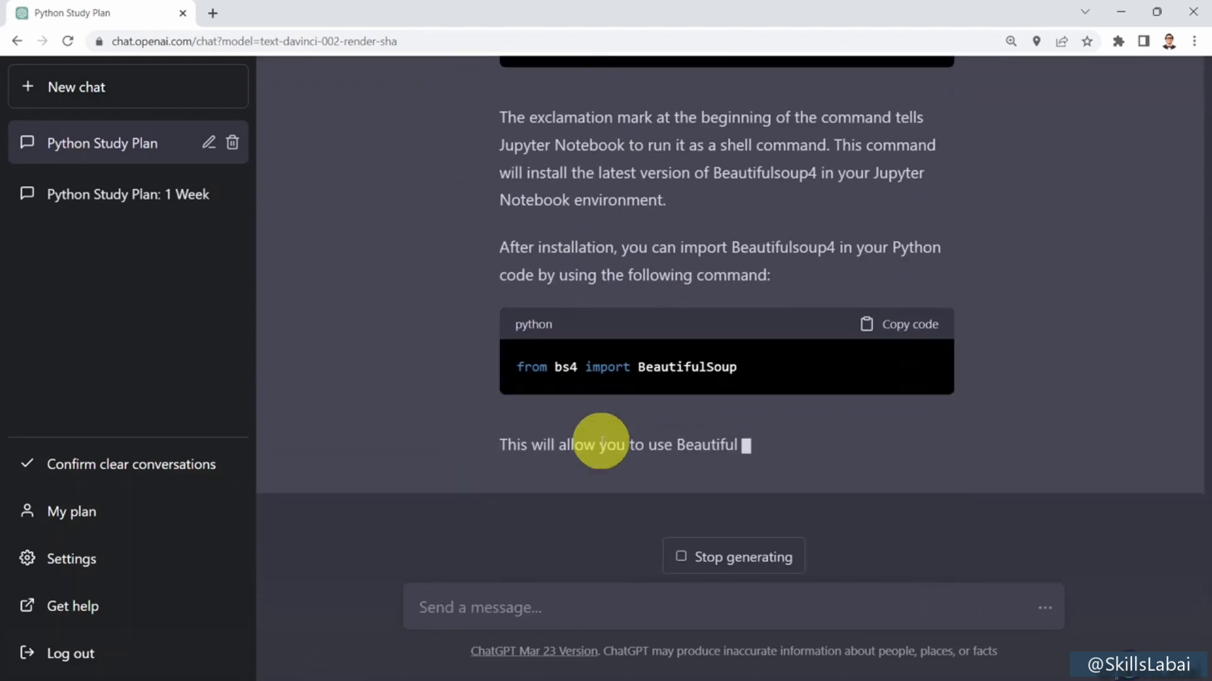
pyautogui.scroll(3, 645, 369)
pyautogui.scroll(1, 645, 368)
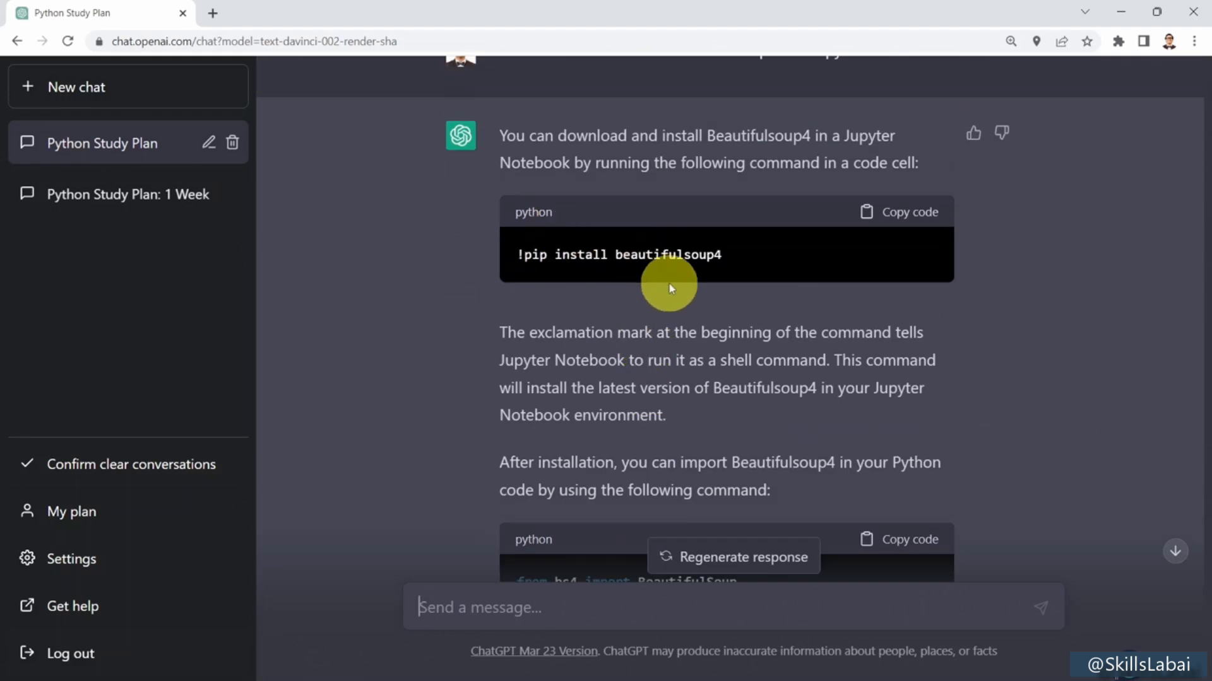
pyautogui.scroll(-4, 637, 282)
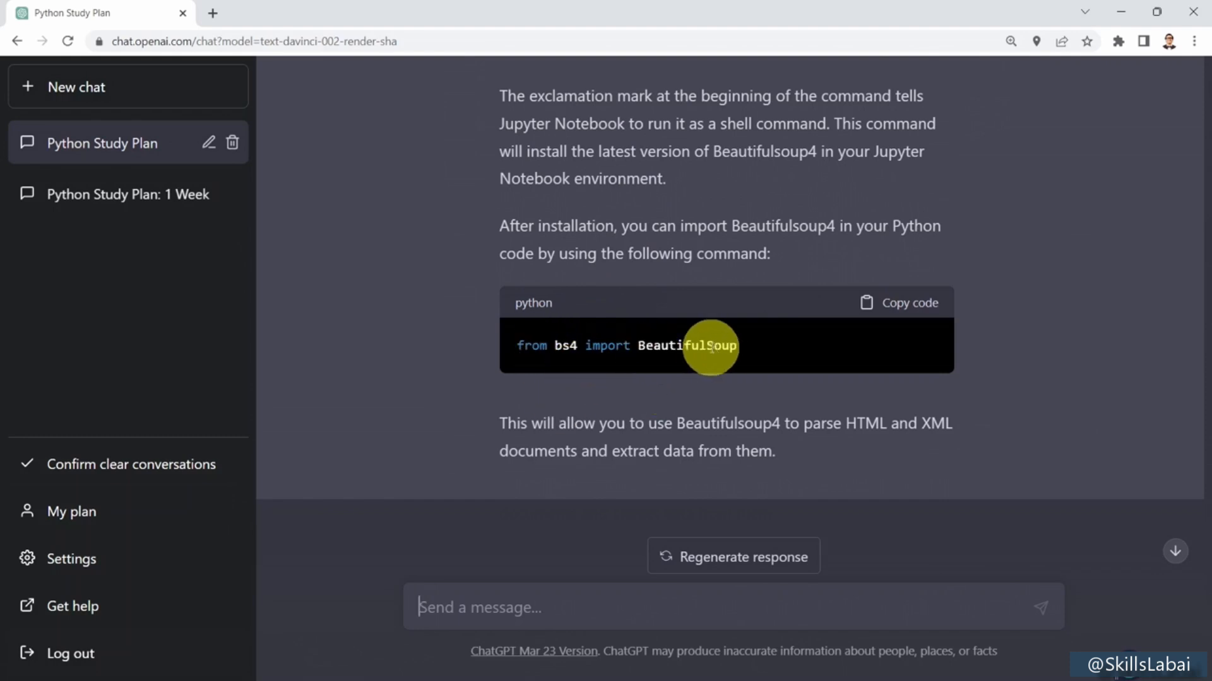
pyautogui.scroll(3, 669, 376)
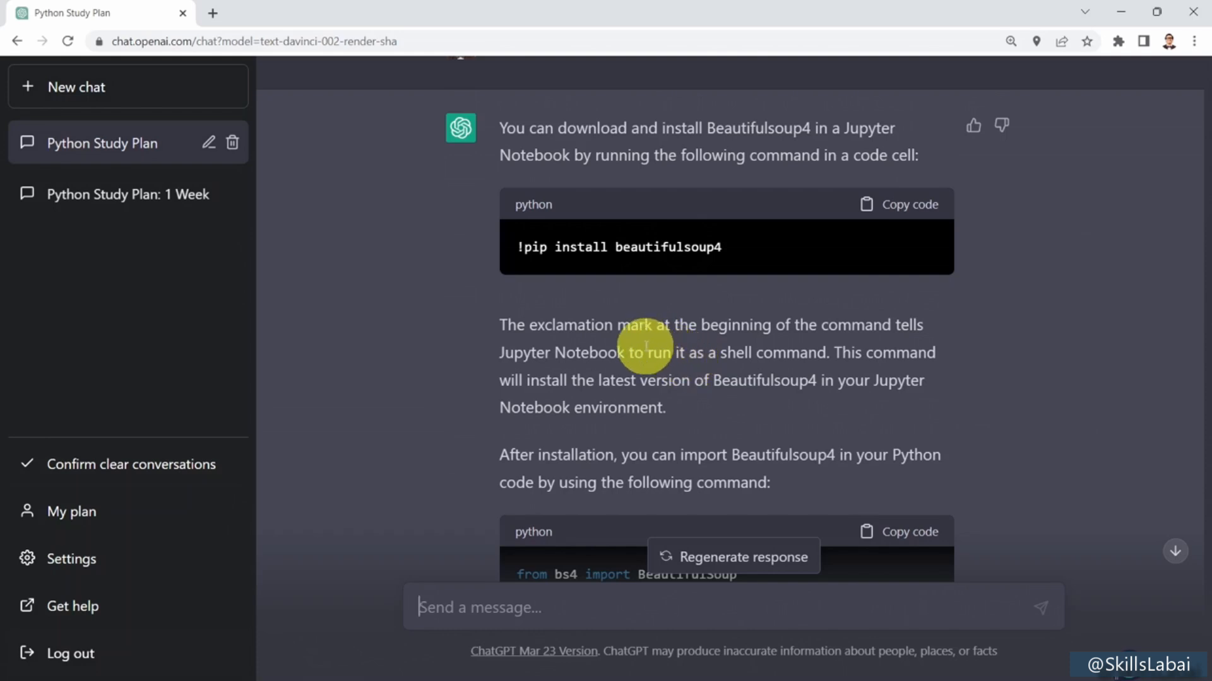
pyautogui.scroll(-3, 645, 344)
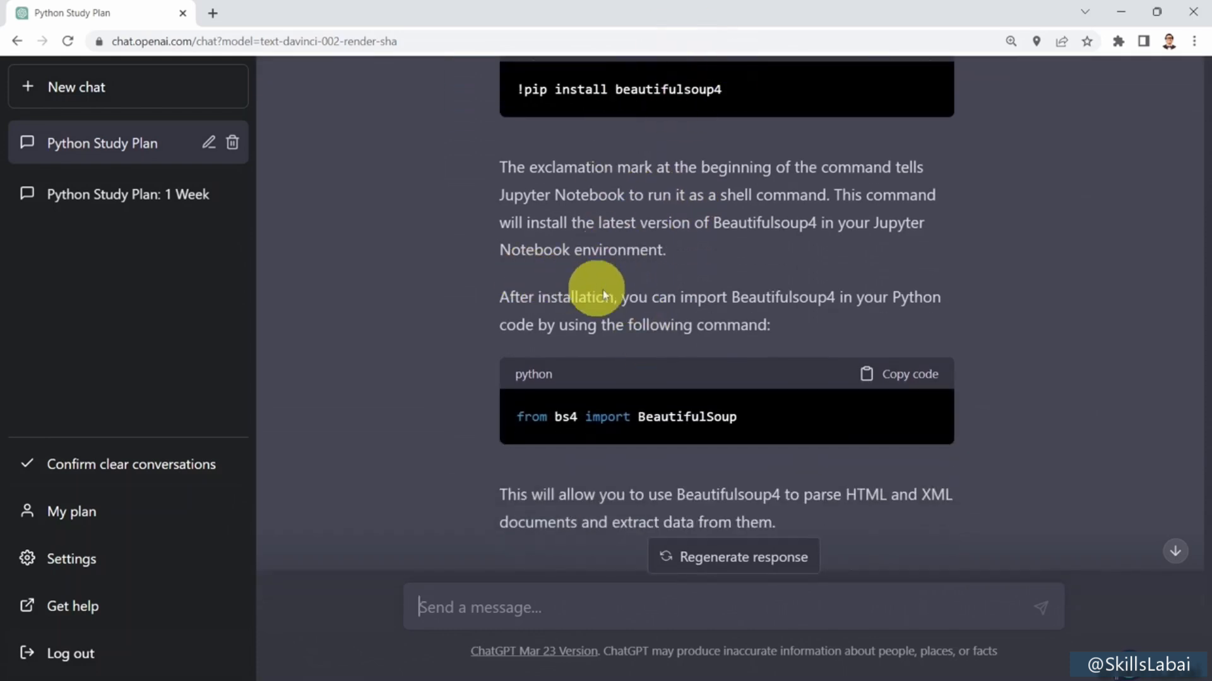
pyautogui.scroll(-2, 629, 434)
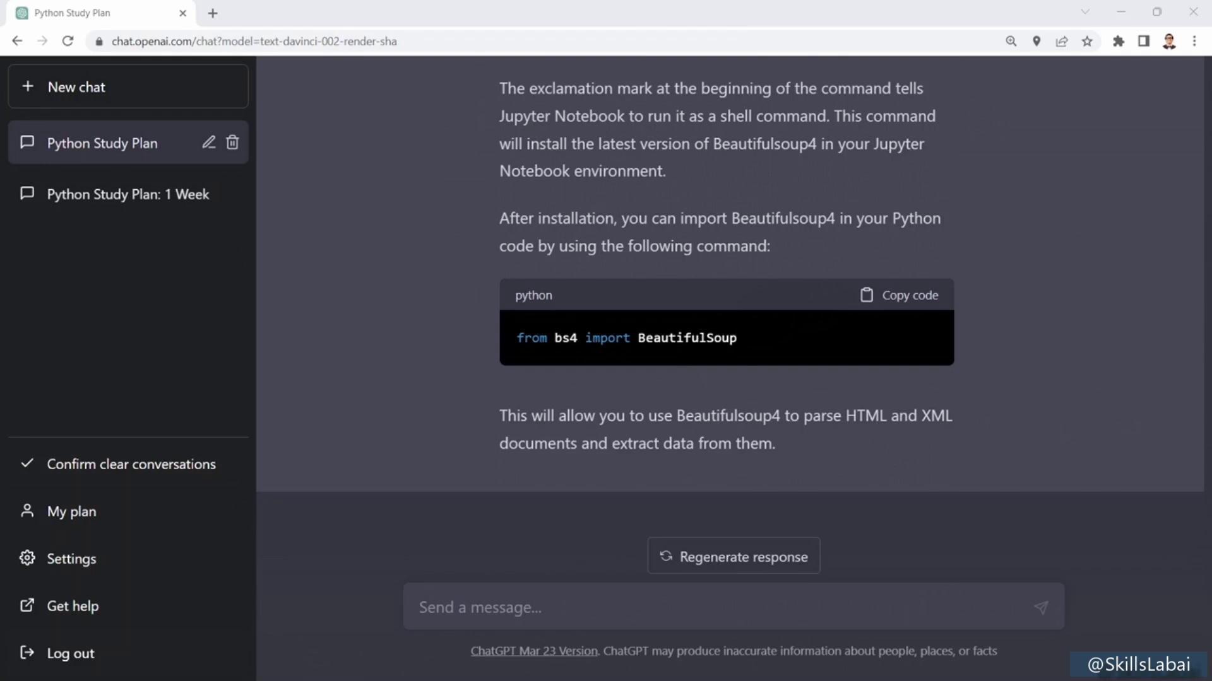
# Step: Ask "Which library I should use to access AWS services with Python from a Jupyter notebook?"
pyautogui.click(436, 606)
pyautogui.write('Which library I should use to access AWS services with Python from a Jupyter notebook?')
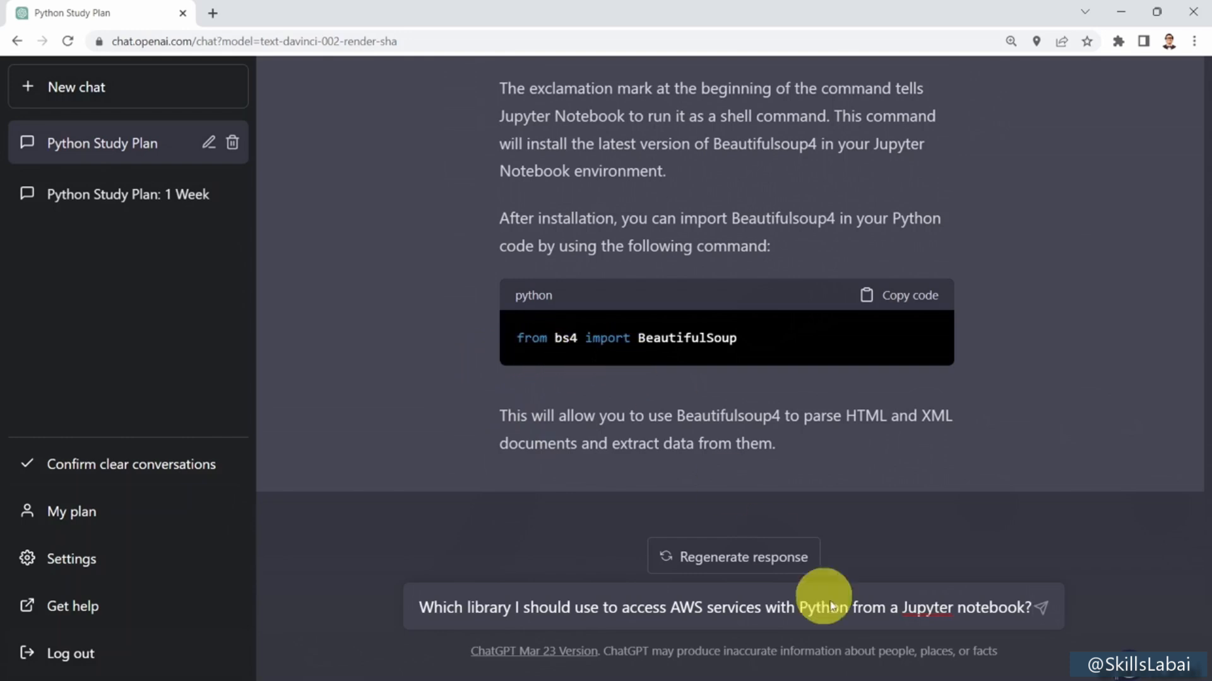
pyautogui.click(786, 607)
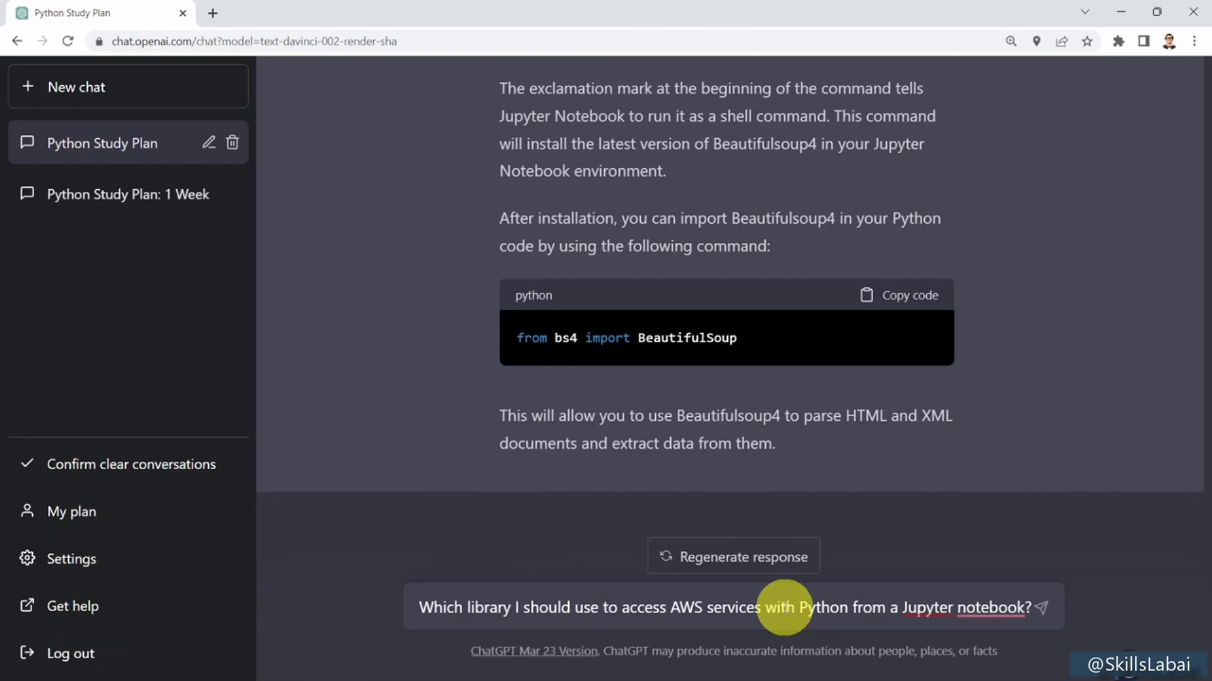
pyautogui.press('Return')
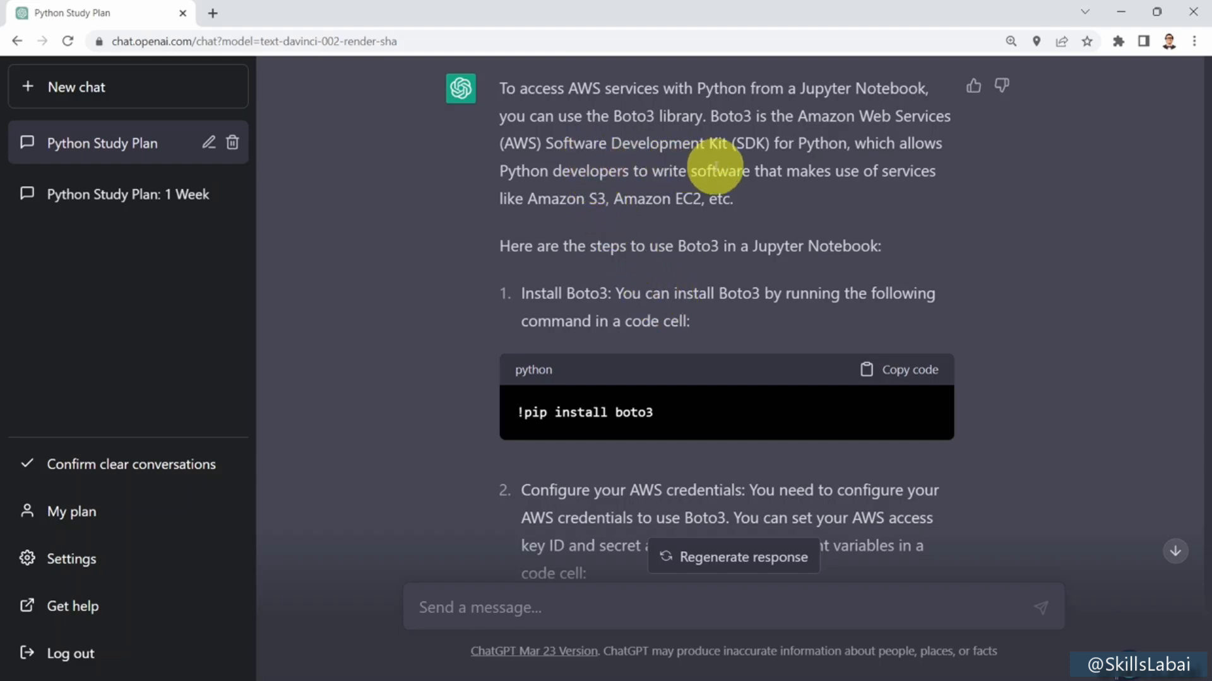
# Step: Read the answer about accessing AWS from Python, from the library installation and credentials setup to the S3 bucket code and closing note
pyautogui.scroll(-1, 618, 248)
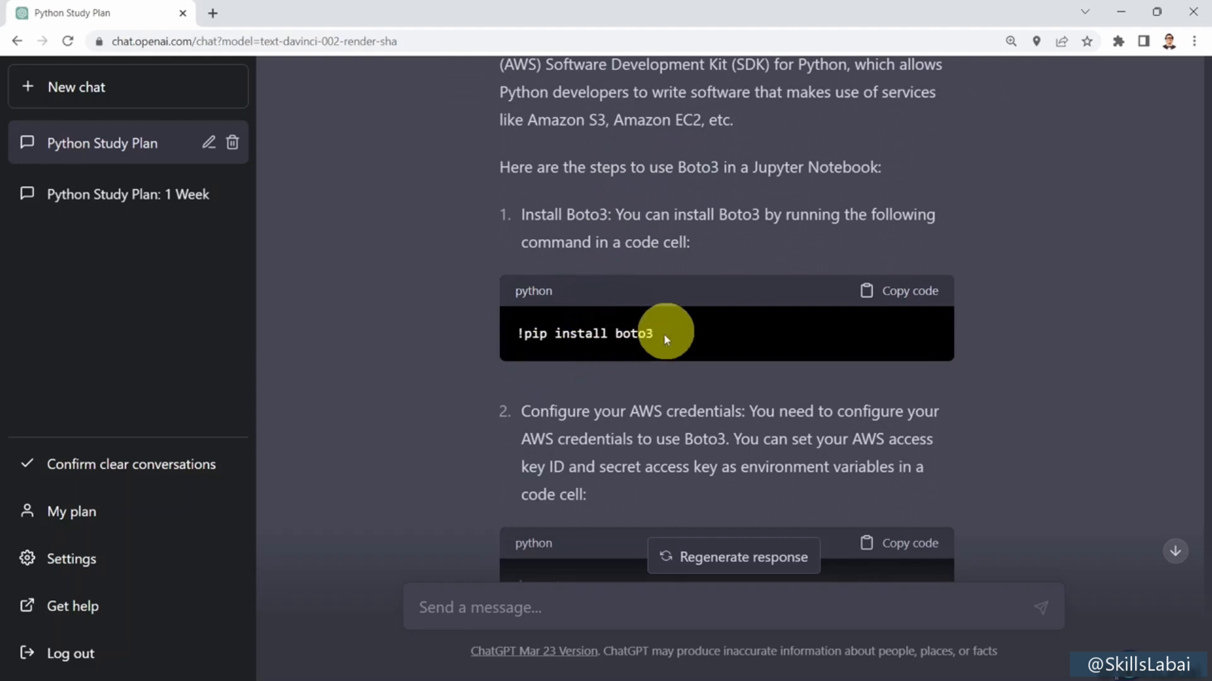
pyautogui.scroll(-3, 664, 334)
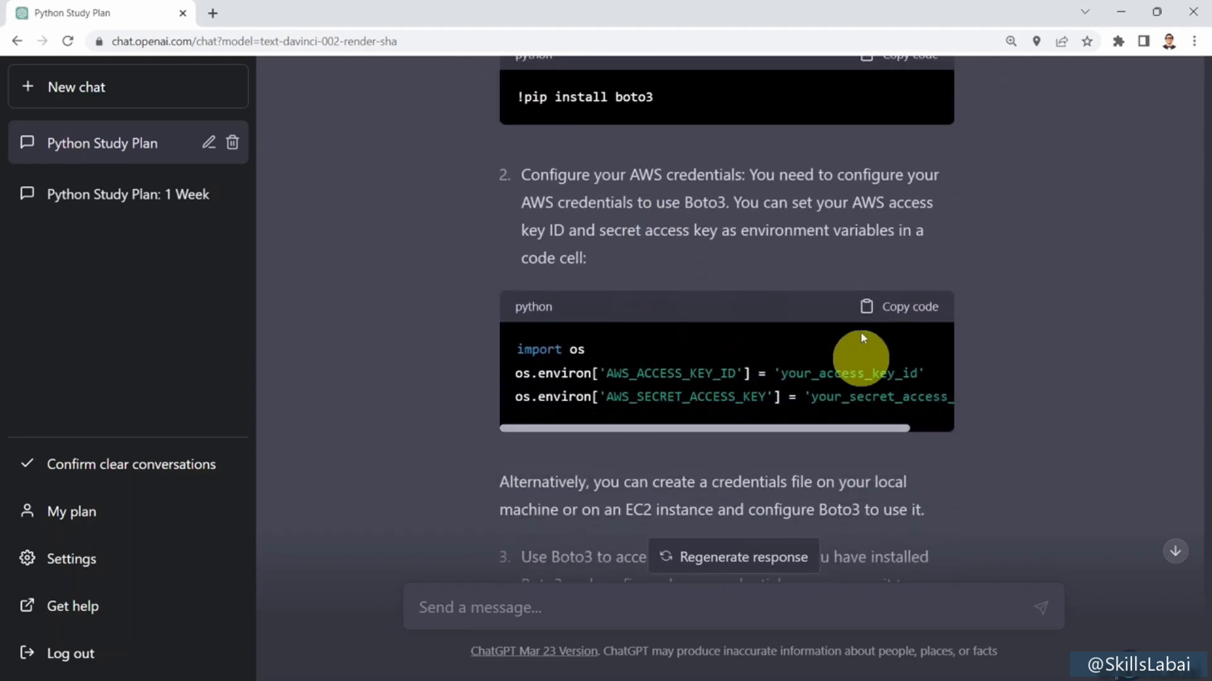
pyautogui.scroll(-1, 657, 331)
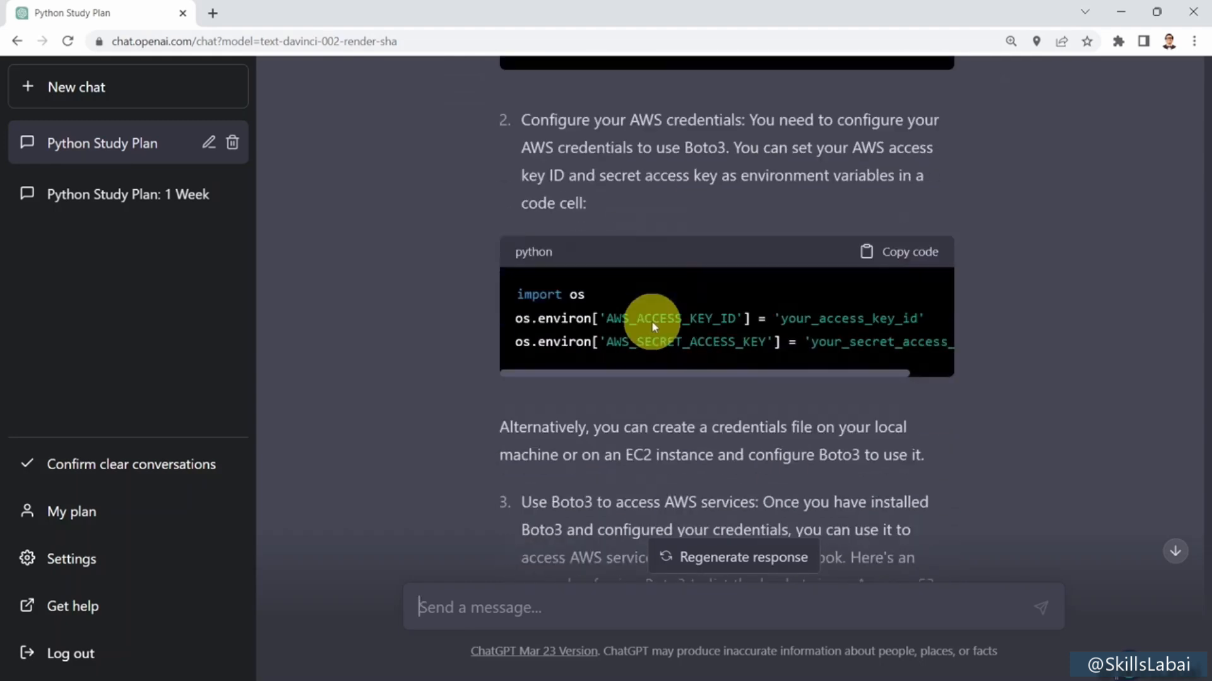
pyautogui.scroll(-3, 651, 321)
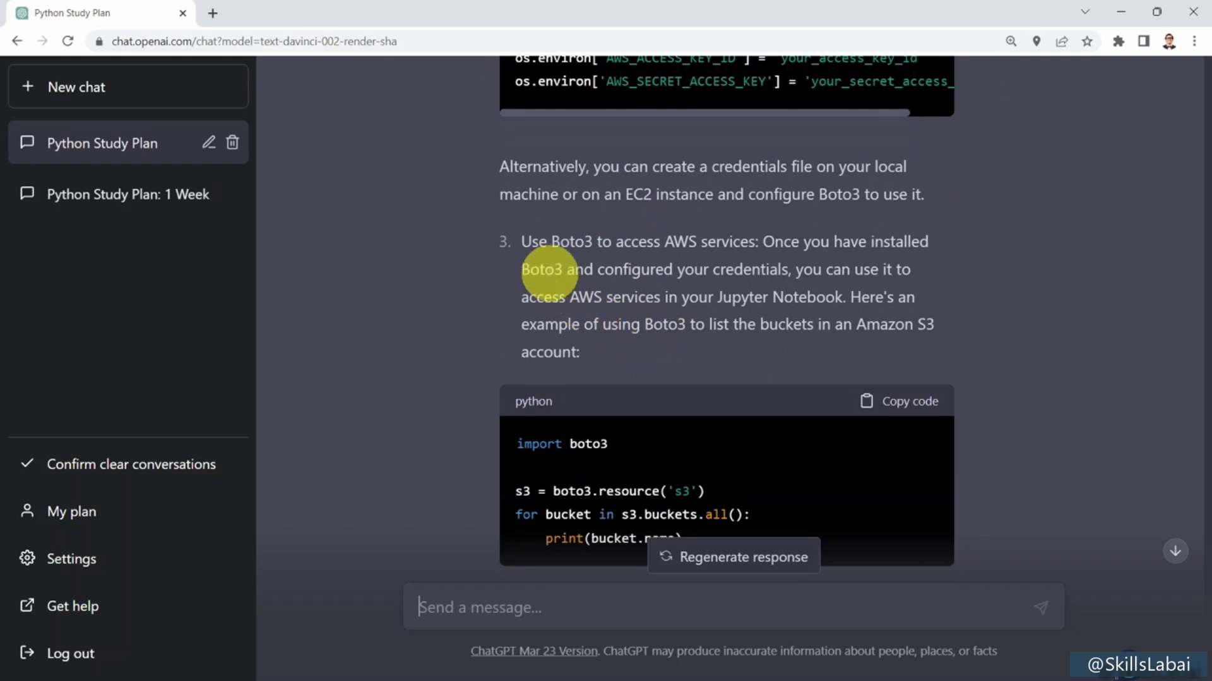
pyautogui.scroll(-3, 650, 316)
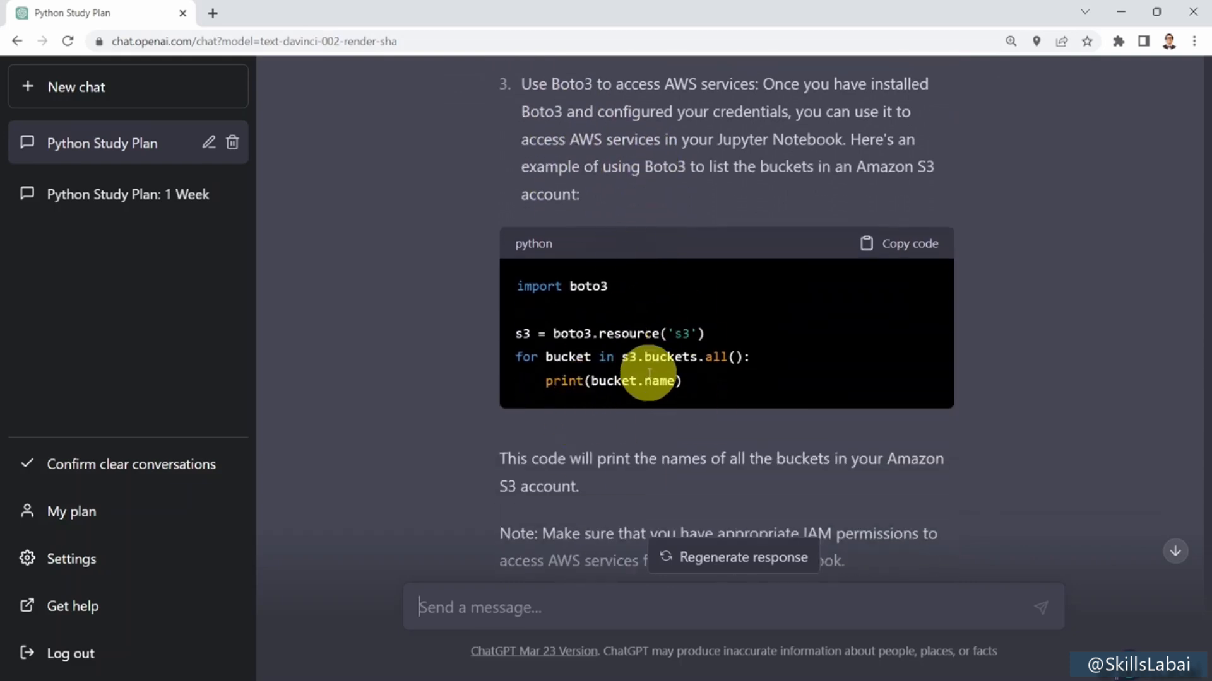
pyautogui.click(916, 250)
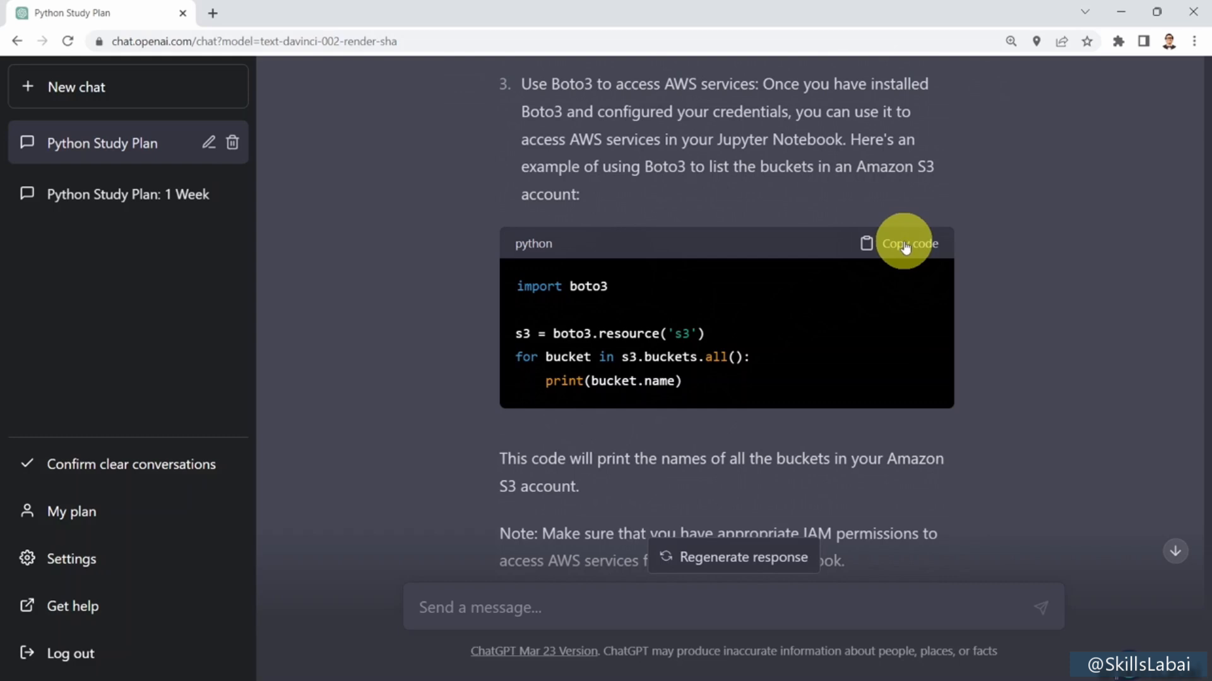
pyautogui.scroll(-2, 545, 306)
pyautogui.scroll(-1, 545, 306)
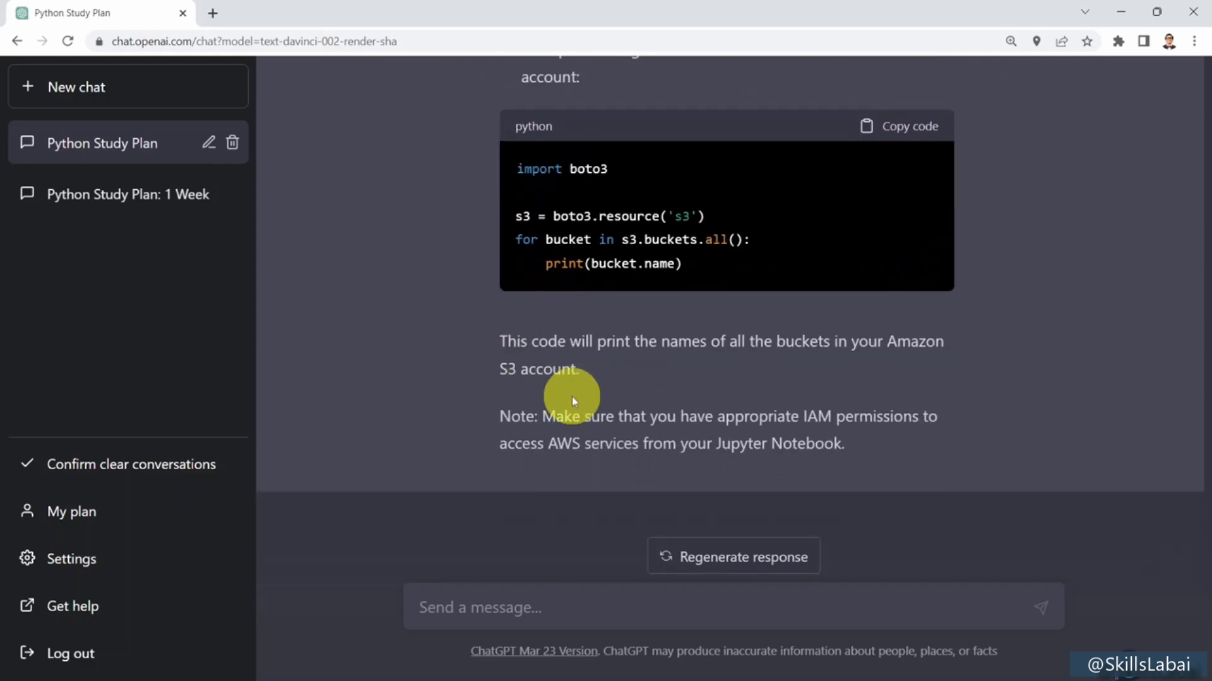